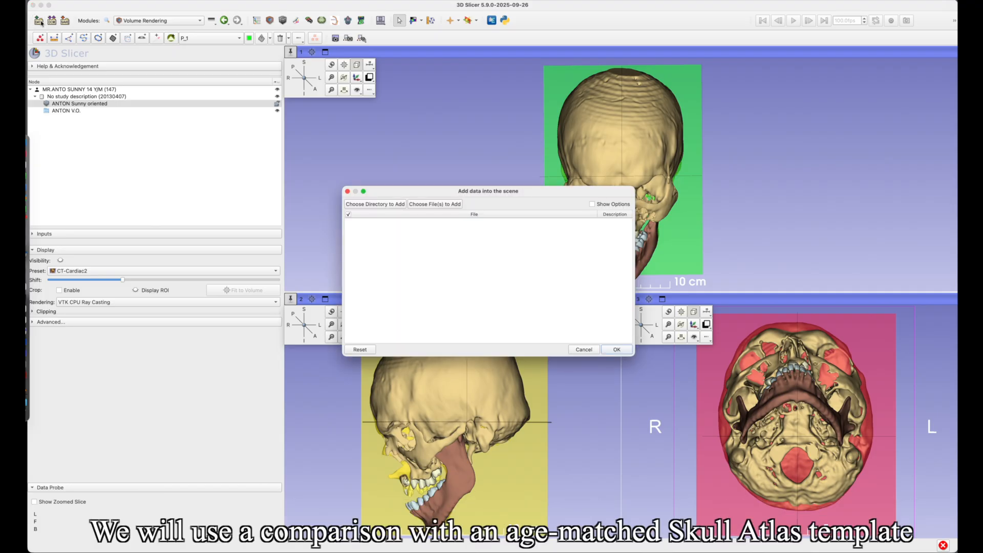
{"action": "left_click", "coordinate": [432, 204]}
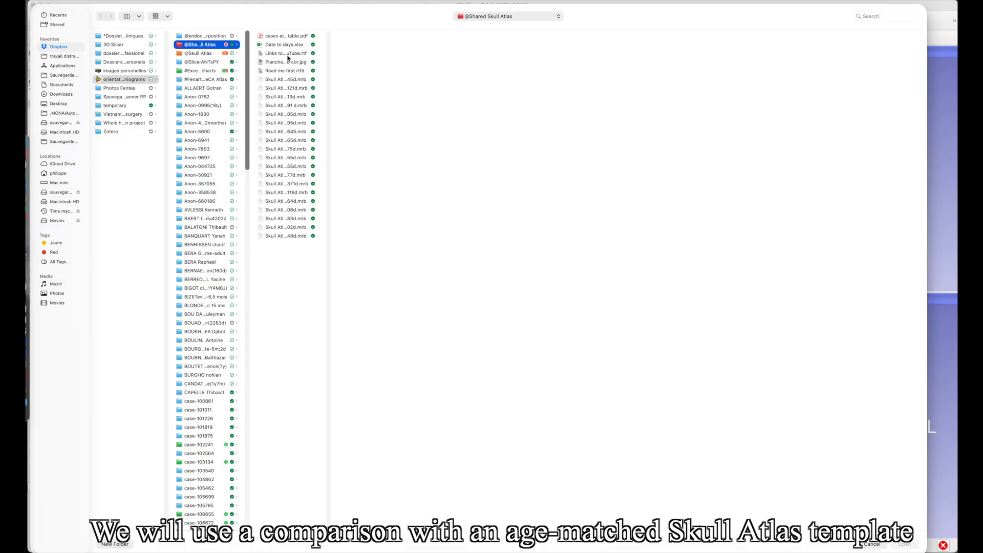
{"action": "left_click_drag", "start_coordinate": [328, 525], "coordinate": [419, 525]}
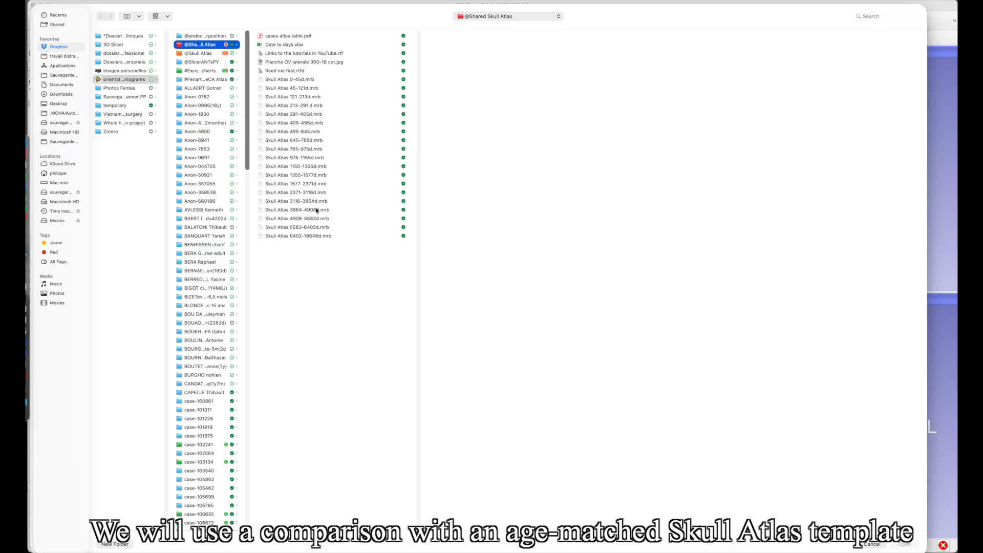
{"action": "left_click", "coordinate": [298, 218]}
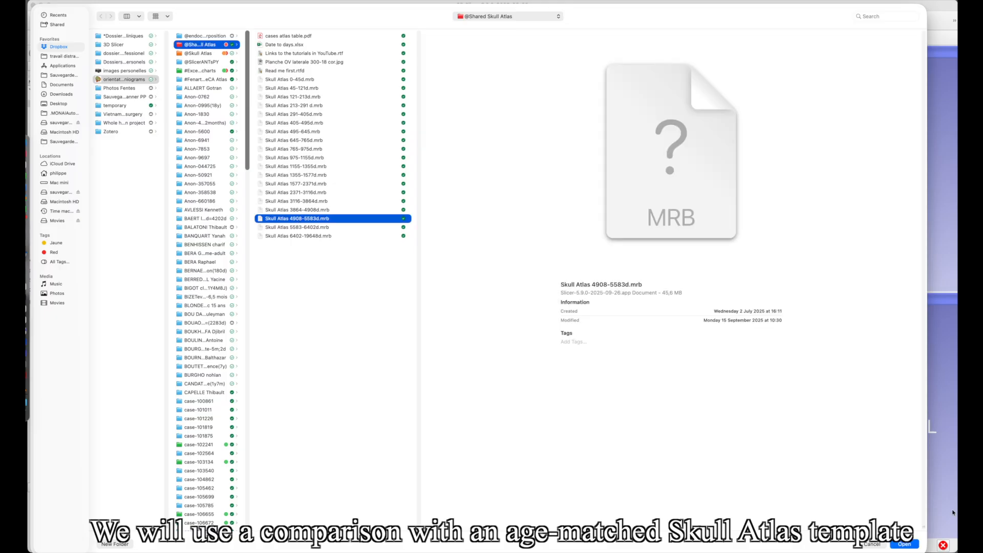
{"action": "left_click", "coordinate": [904, 544]}
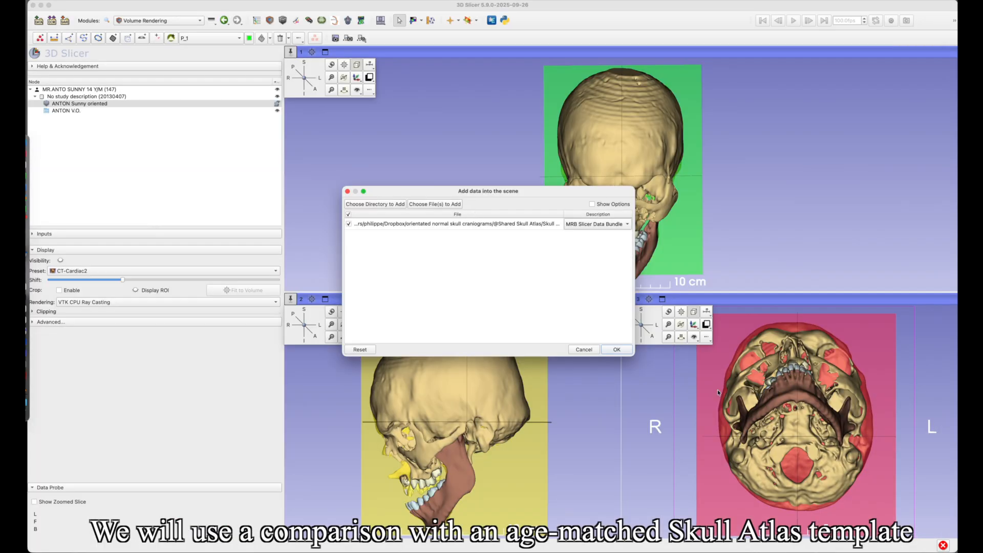
{"action": "left_click", "coordinate": [616, 349]}
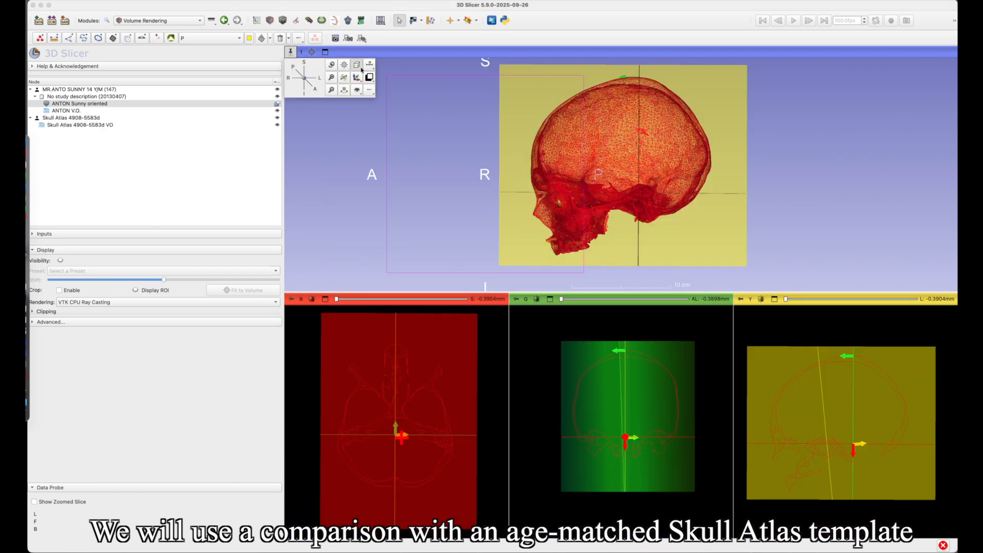
- Maximize the 3D view and apply a new transform to the Skull Atlas 4908-5583d subject
{"action": "left_click", "coordinate": [325, 52]}
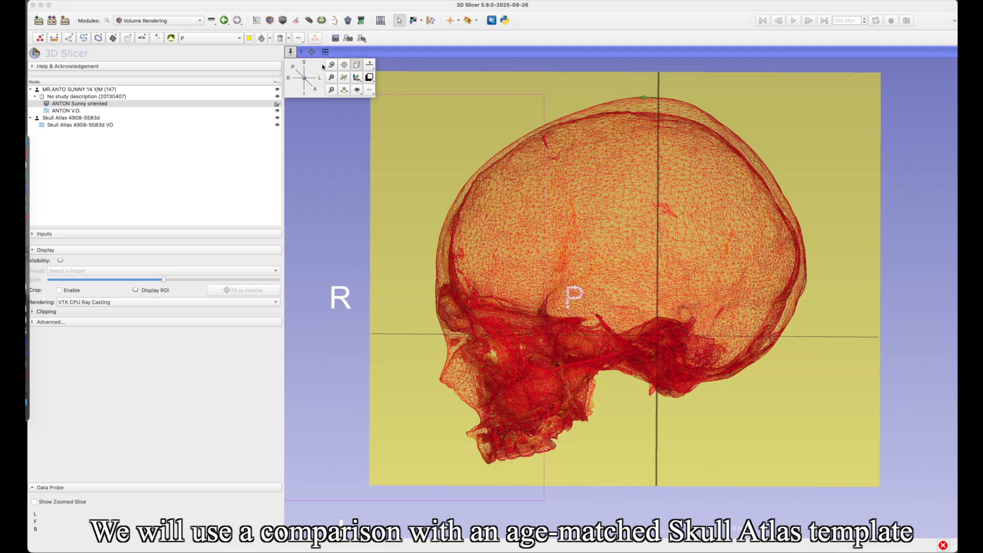
{"action": "right_click_drag", "start_coordinate": [444, 231], "coordinate": [445, 133]}
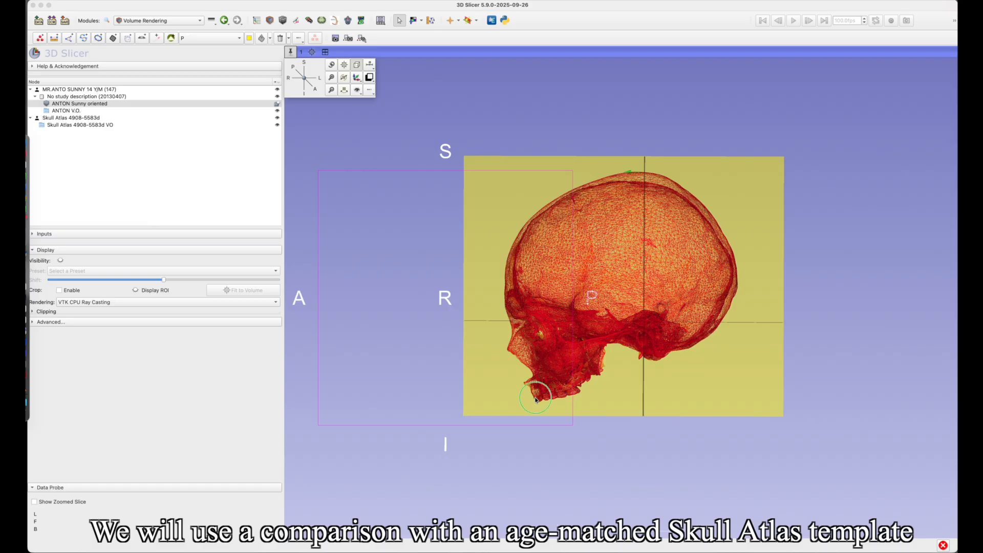
{"action": "right_click_drag", "start_coordinate": [534, 395], "coordinate": [545, 224]}
{"action": "right_click_drag", "start_coordinate": [548, 352], "coordinate": [549, 292]}
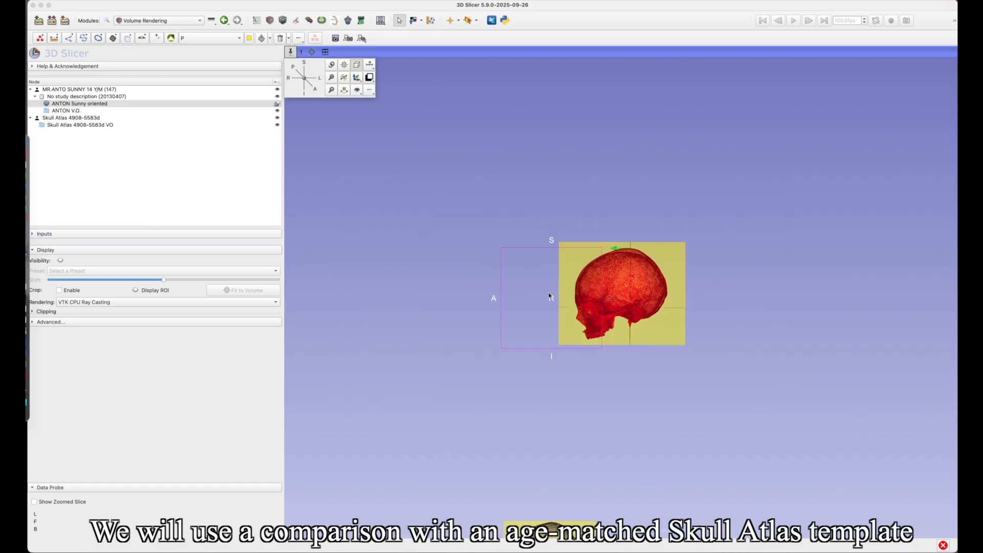
{"action": "right_click_drag", "start_coordinate": [548, 367], "coordinate": [545, 229]}
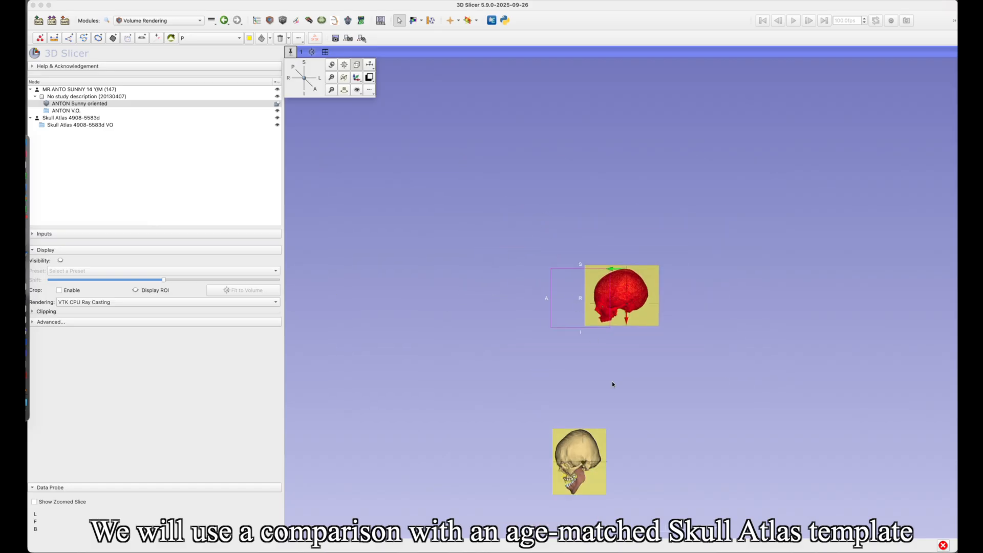
{"action": "middle_click_drag", "start_coordinate": [615, 412], "coordinate": [646, 328]}
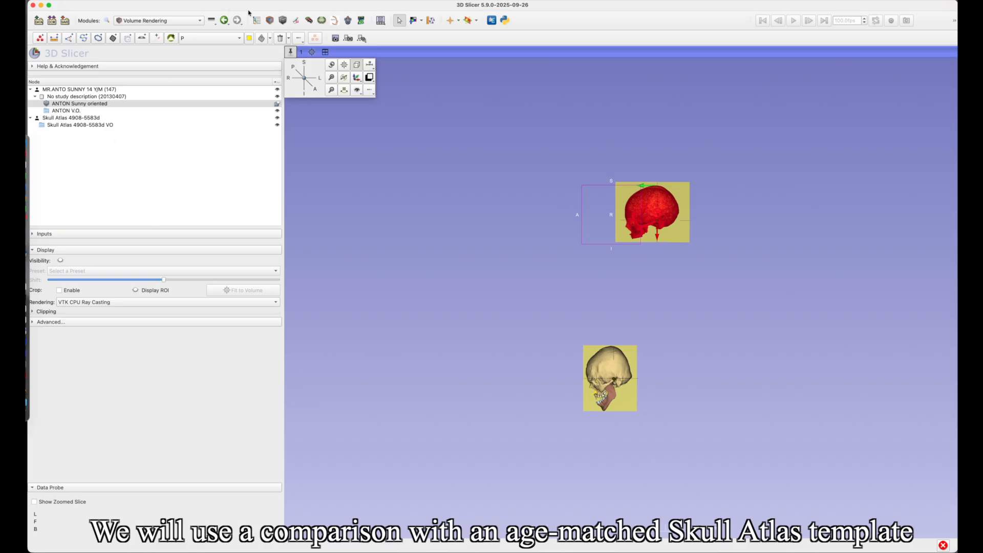
{"action": "left_click", "coordinate": [257, 20]}
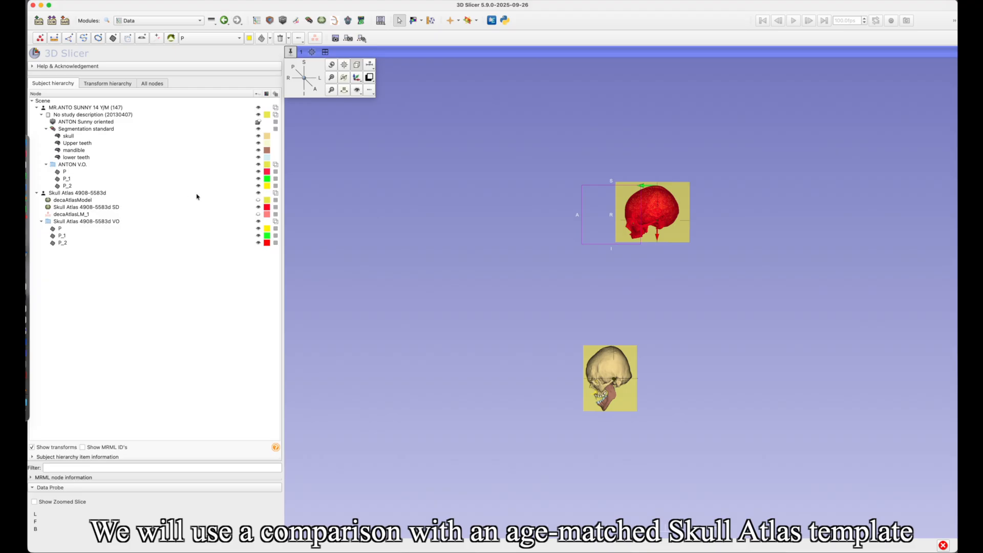
{"action": "right_click", "coordinate": [259, 193]}
{"action": "key", "text": "Escape"}
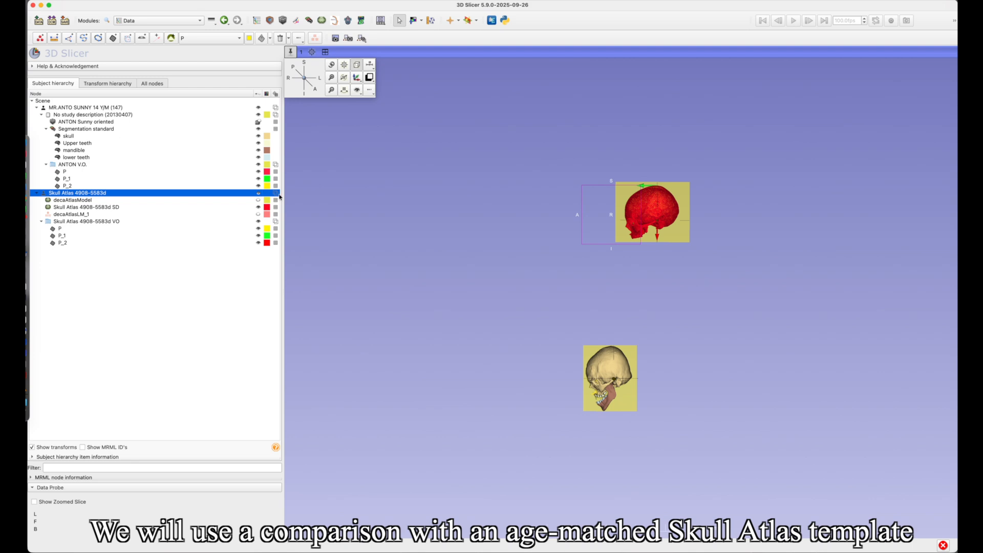
{"action": "left_click", "coordinate": [277, 194]}
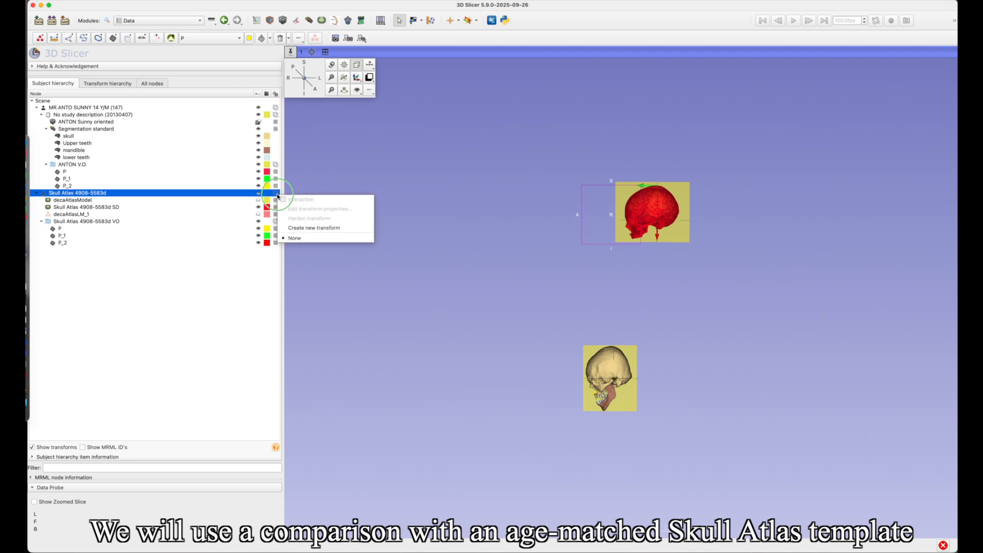
{"action": "left_click", "coordinate": [296, 228]}
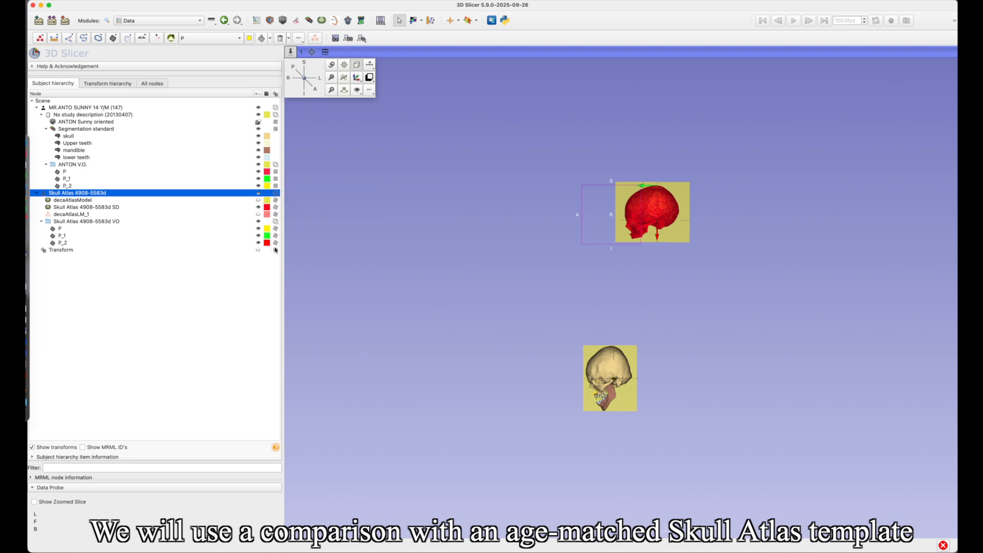
- Enable interaction for the atlas transform and move the red atlas skull beside the patient's skull
{"action": "left_click", "coordinate": [277, 195]}
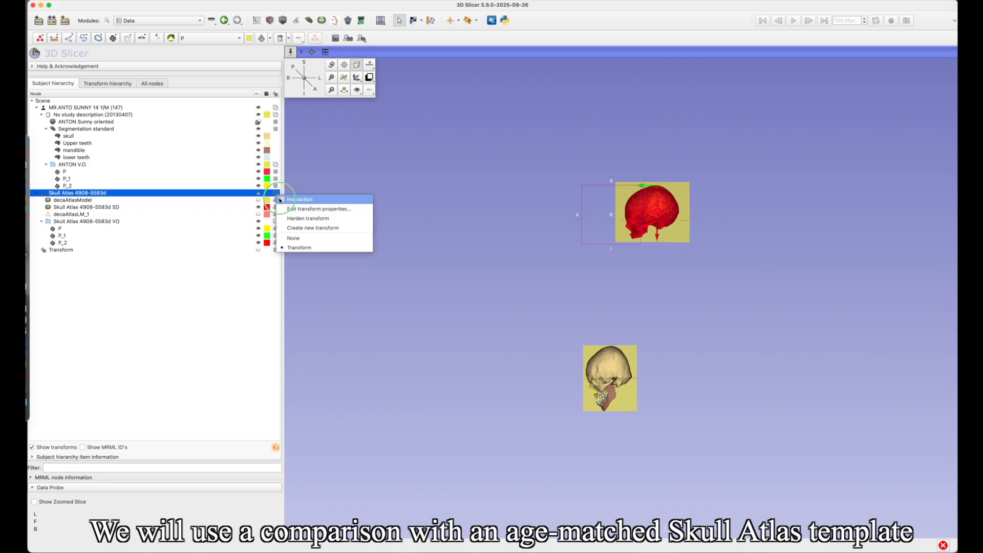
{"action": "left_click", "coordinate": [280, 200]}
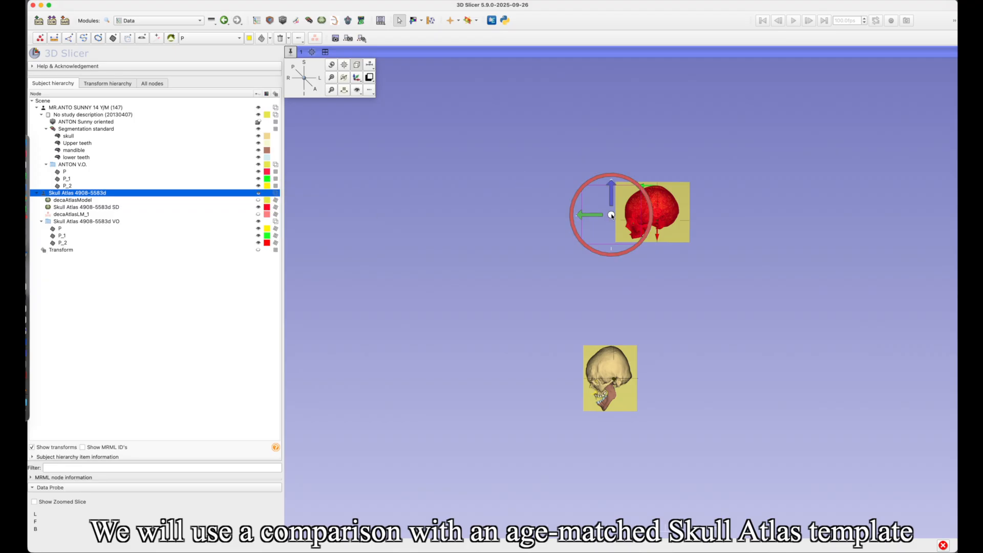
{"action": "middle_click_drag", "start_coordinate": [611, 216], "coordinate": [601, 218]}
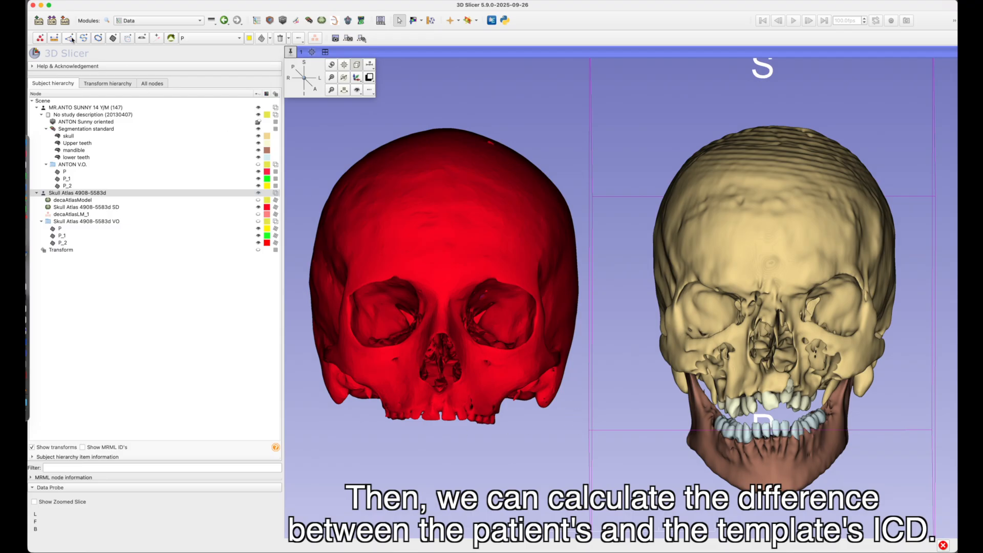
- Measure the distance between the inner orbital walls of the red atlas skull with a line markup
{"action": "left_click", "coordinate": [54, 39]}
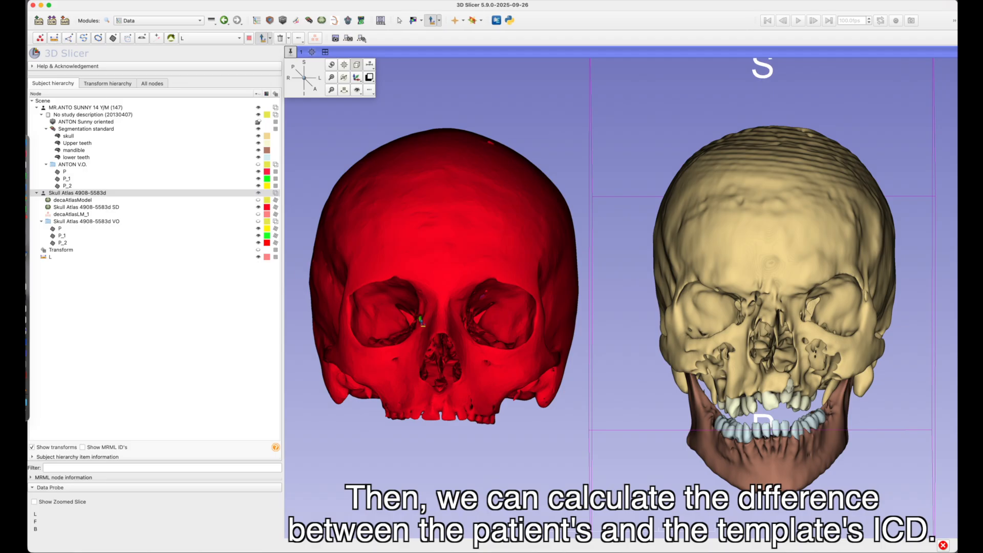
{"action": "left_click", "coordinate": [422, 320]}
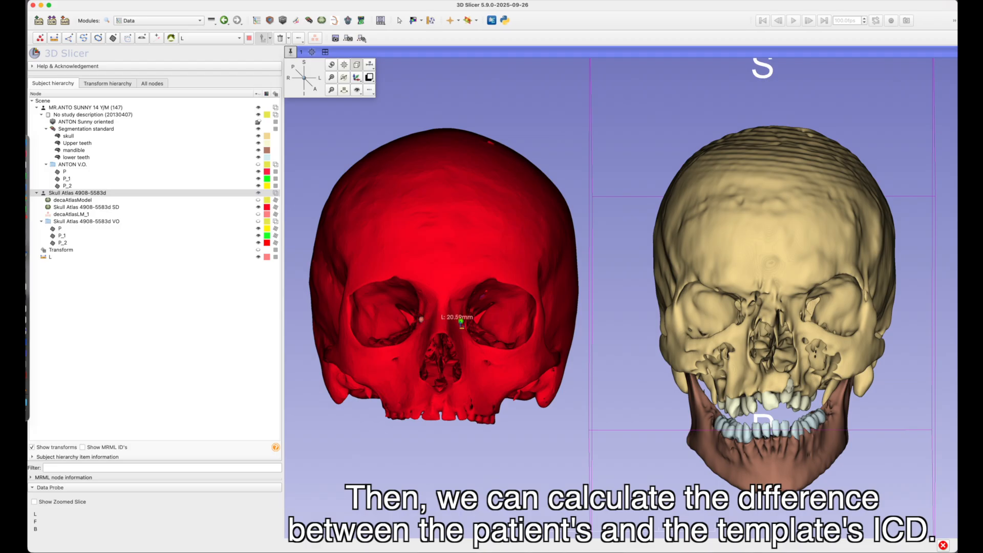
{"action": "left_click", "coordinate": [461, 322]}
- Measure the distance between the inner orbital walls of the patient's skull with a second line markup
{"action": "left_click", "coordinate": [53, 38]}
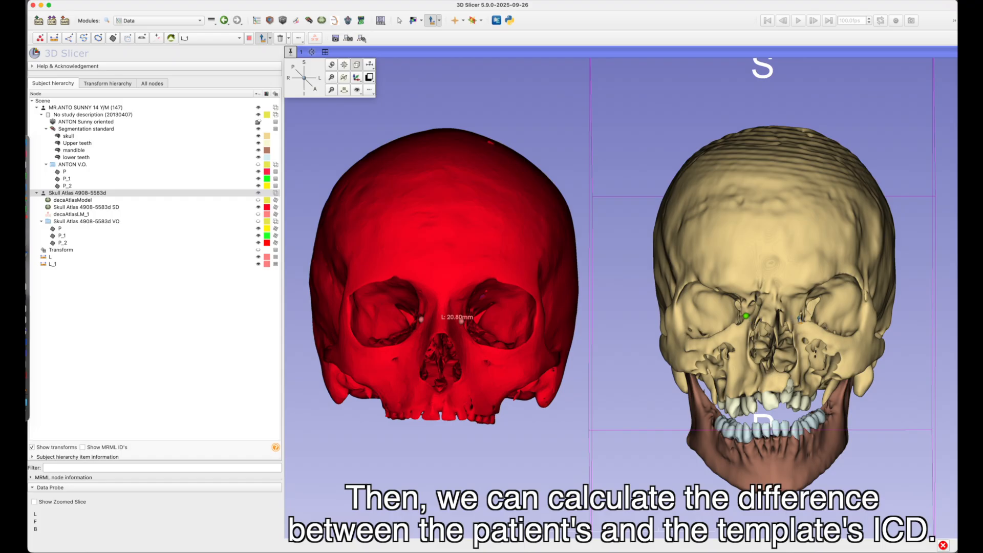
{"action": "left_click", "coordinate": [799, 318]}
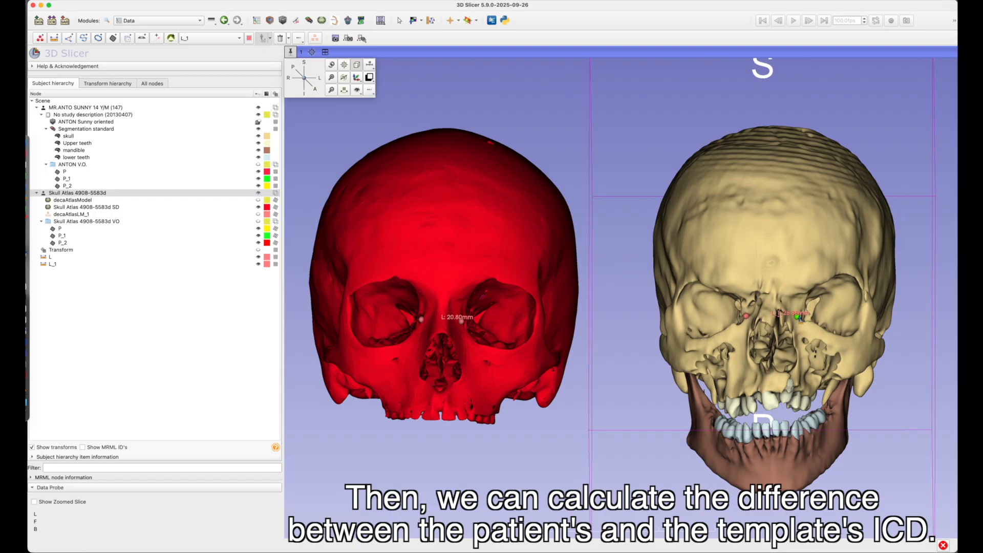
{"action": "left_click_drag", "start_coordinate": [797, 317], "coordinate": [800, 318]}
{"action": "left_click", "coordinate": [800, 317]}
{"action": "key", "text": "super+shift+5"}
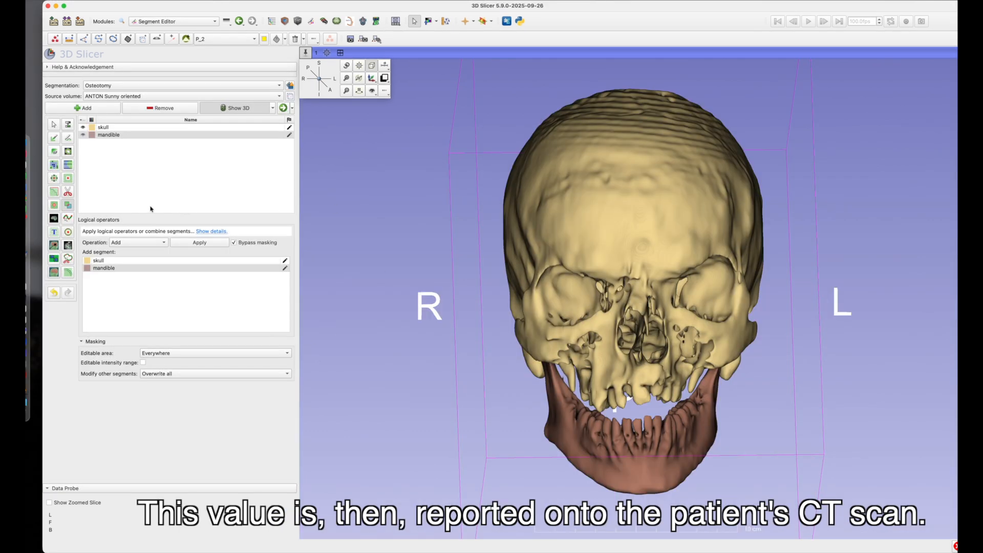
- Hide the mandible segment of the Osteotomy segmentation and measure the skull's inner orbital distance with a new line
{"action": "left_click", "coordinate": [82, 135]}
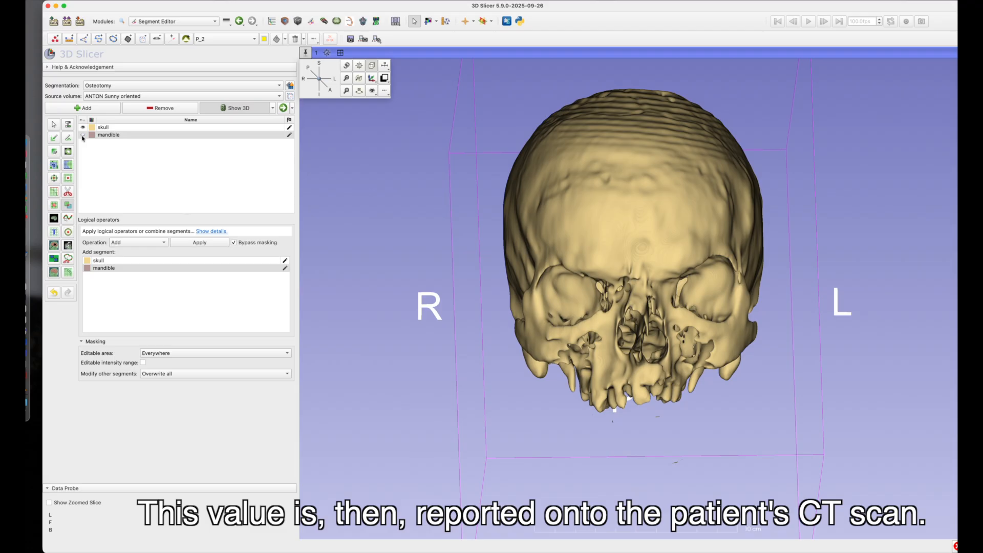
{"action": "right_click_drag", "start_coordinate": [432, 265], "coordinate": [429, 327]}
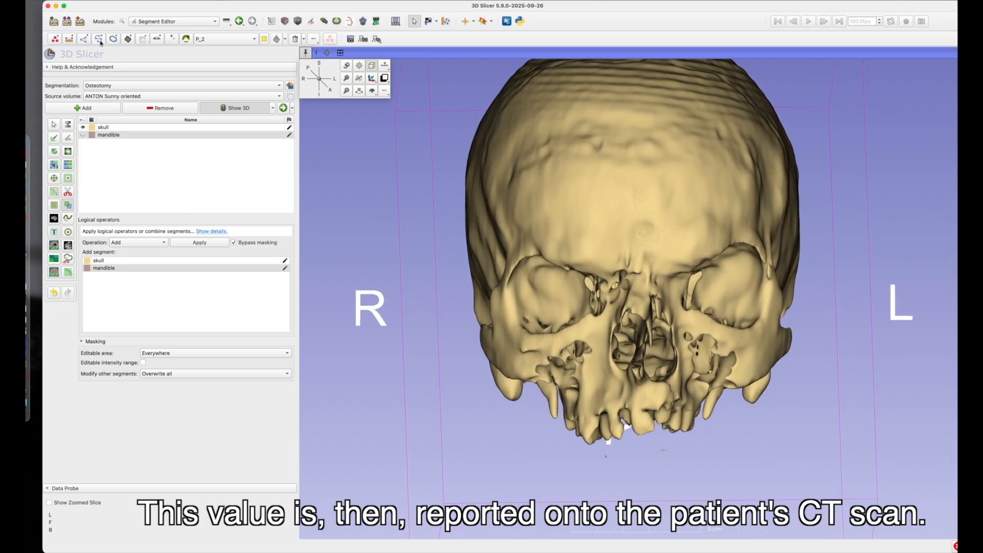
{"action": "left_click", "coordinate": [71, 39]}
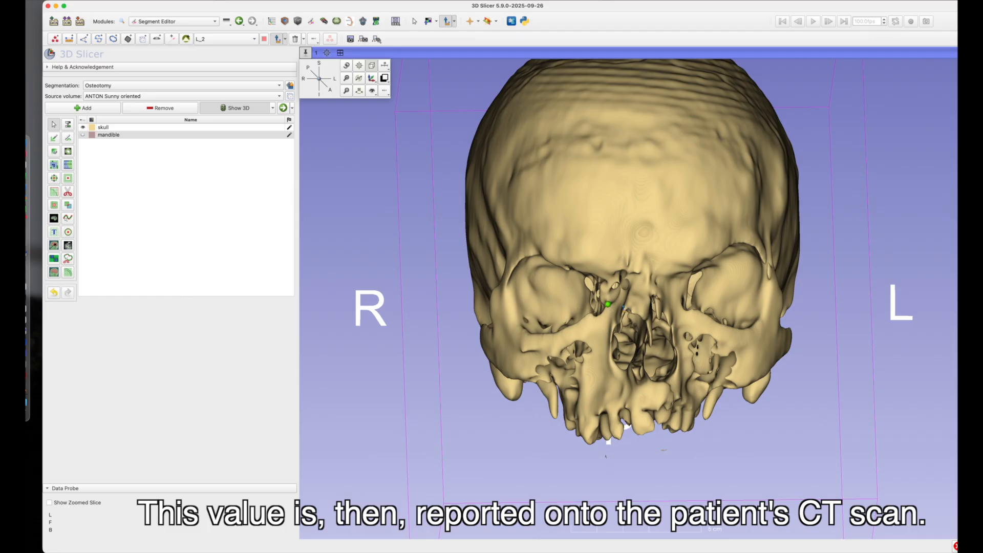
{"action": "left_click", "coordinate": [680, 306]}
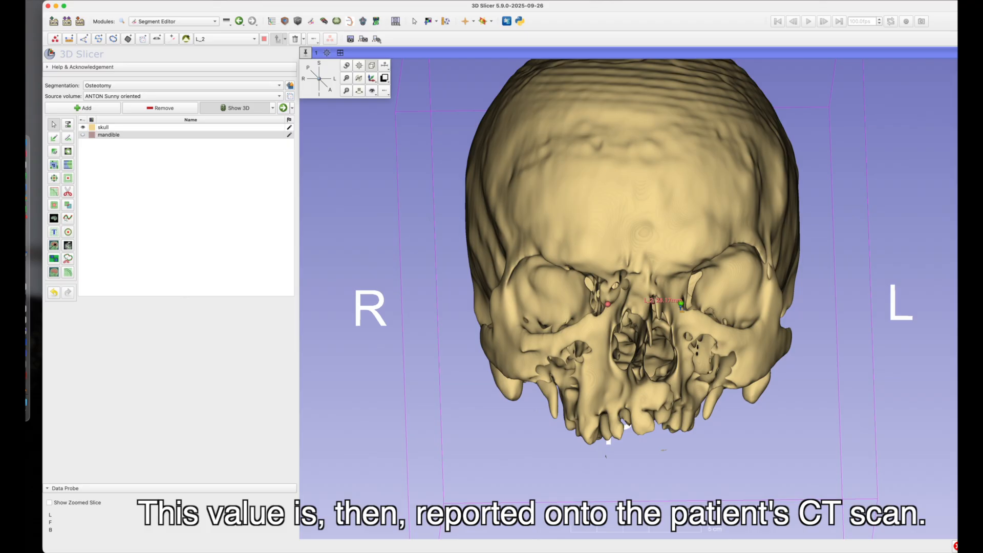
{"action": "left_click_drag", "start_coordinate": [681, 304], "coordinate": [681, 306]}
- Switch to the Conventional layout and fit the patient's CT volume in the axial slice view
{"action": "left_click", "coordinate": [396, 21]}
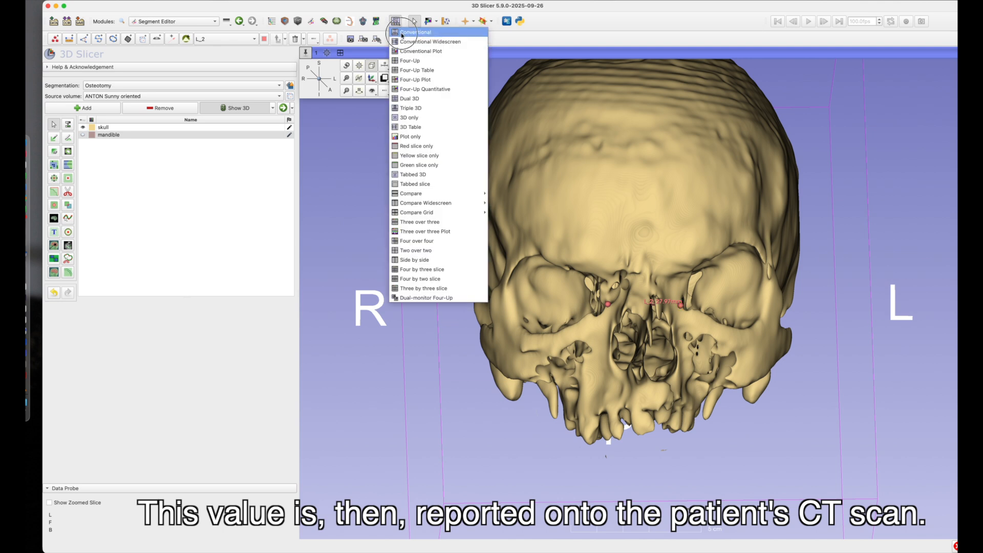
{"action": "left_click", "coordinate": [402, 33]}
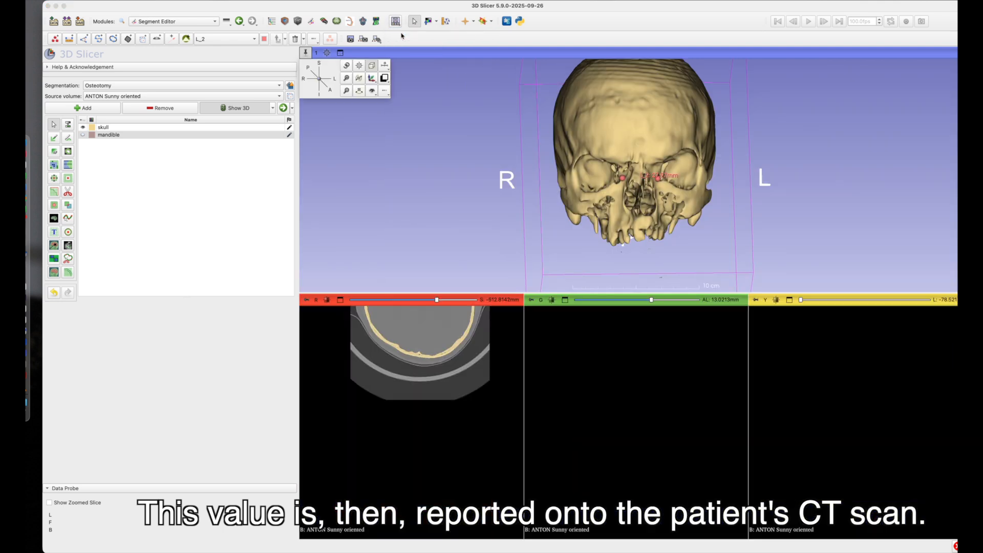
{"action": "left_click", "coordinate": [326, 300]}
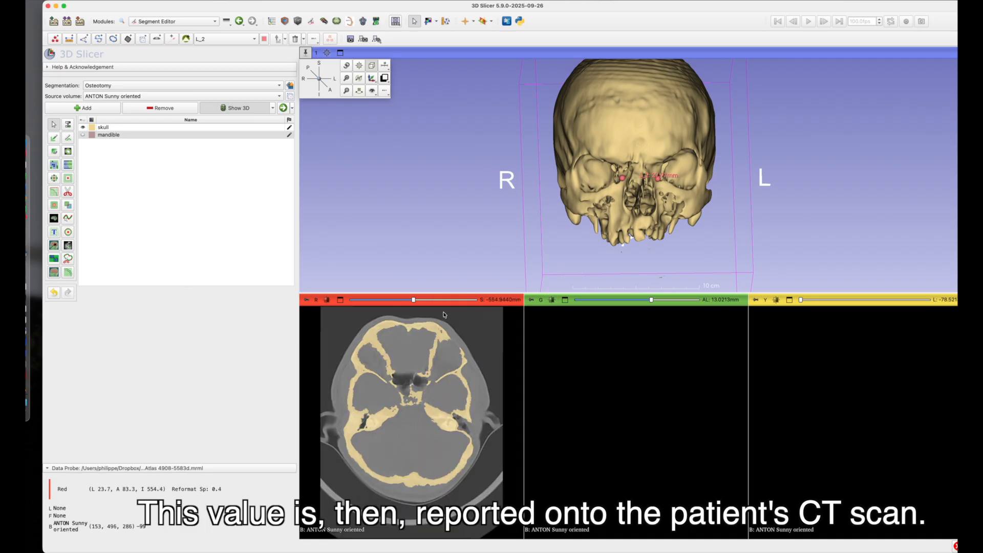
- Move the axial slice to the level of the inner orbital line measurement and maximize the axial view
{"action": "mouse_move", "coordinate": [409, 303]}
{"action": "left_mouse_down"}
{"action": "mouse_move", "coordinate": [392, 299]}
{"action": "mouse_move", "coordinate": [399, 292]}
{"action": "left_mouse_up"}
{"action": "key", "text": "Right"}
{"action": "key", "text": "Right"}
{"action": "key", "text": "Left"}
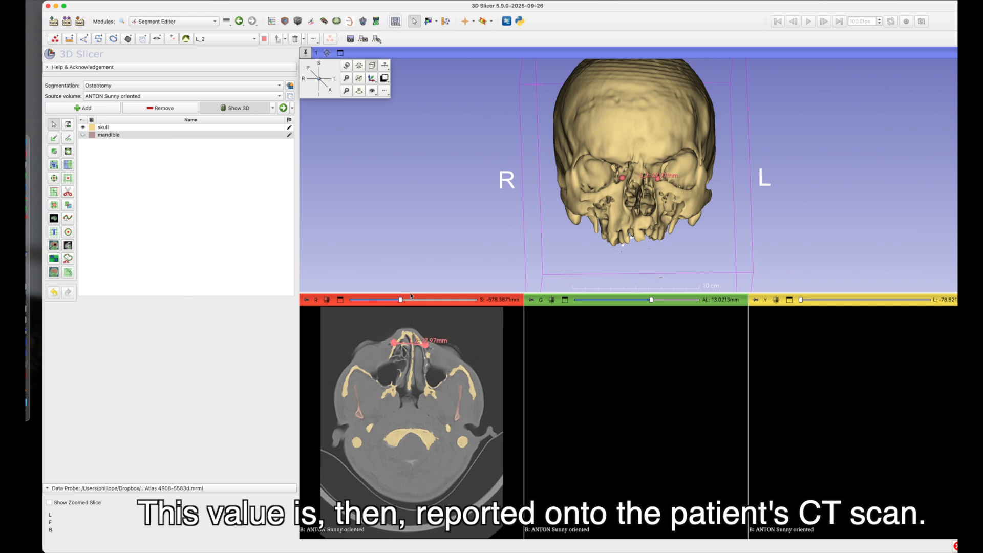
{"action": "left_click", "coordinate": [340, 300]}
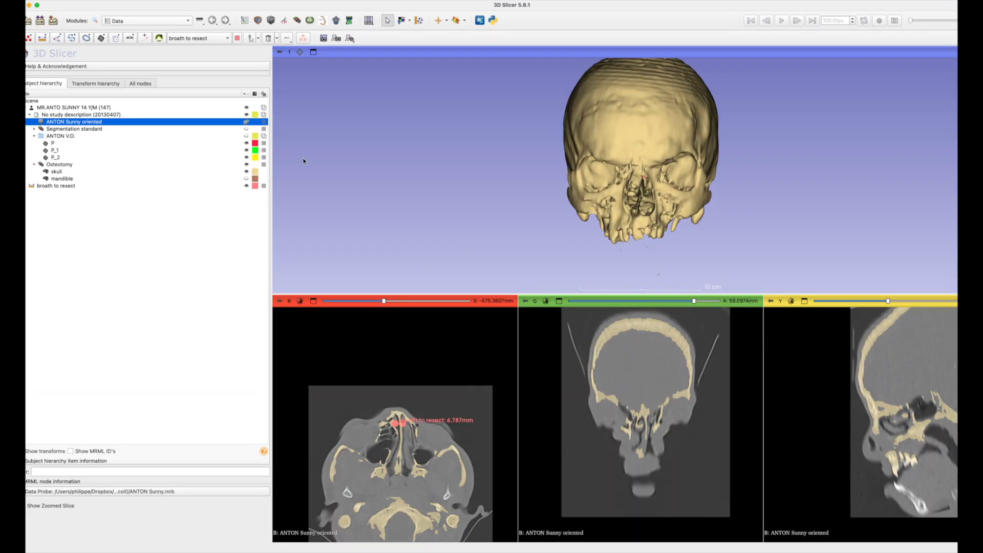
- Lower the opacity of the Osteotomy skull segment so it is slightly transparent, and maximize the 3D view
{"action": "left_click", "coordinate": [56, 172]}
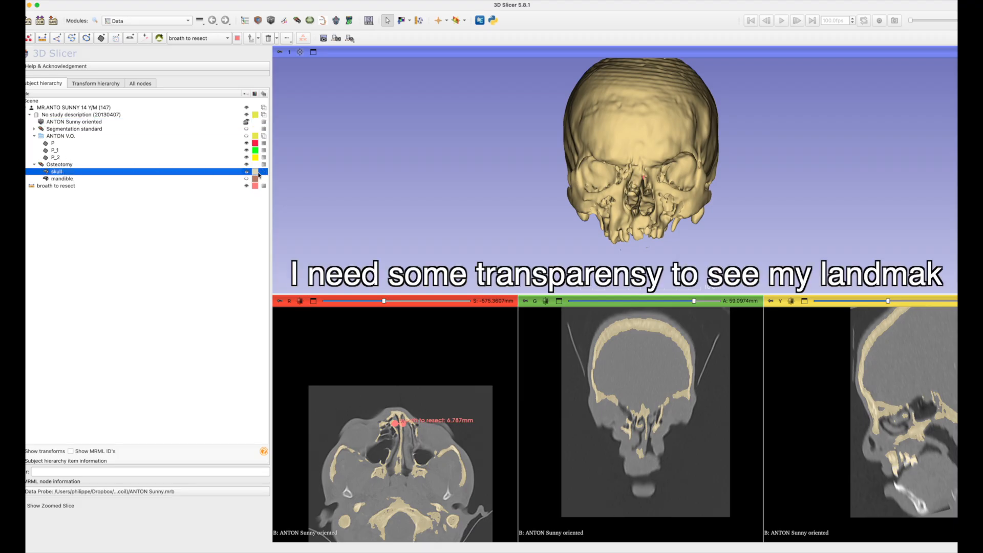
{"action": "right_click", "coordinate": [255, 172]}
{"action": "mouse_move", "coordinate": [281, 177]}
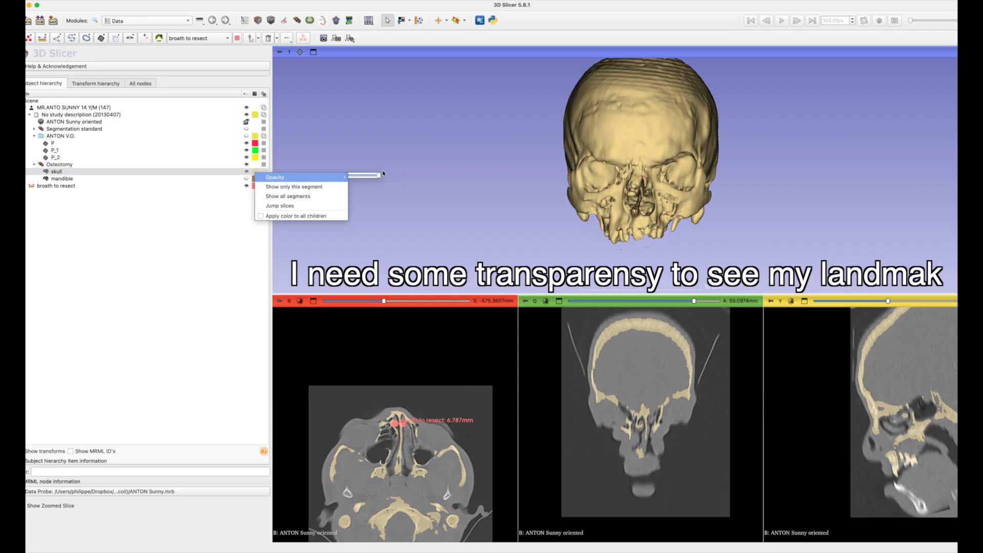
{"action": "left_click_drag", "start_coordinate": [380, 175], "coordinate": [367, 176]}
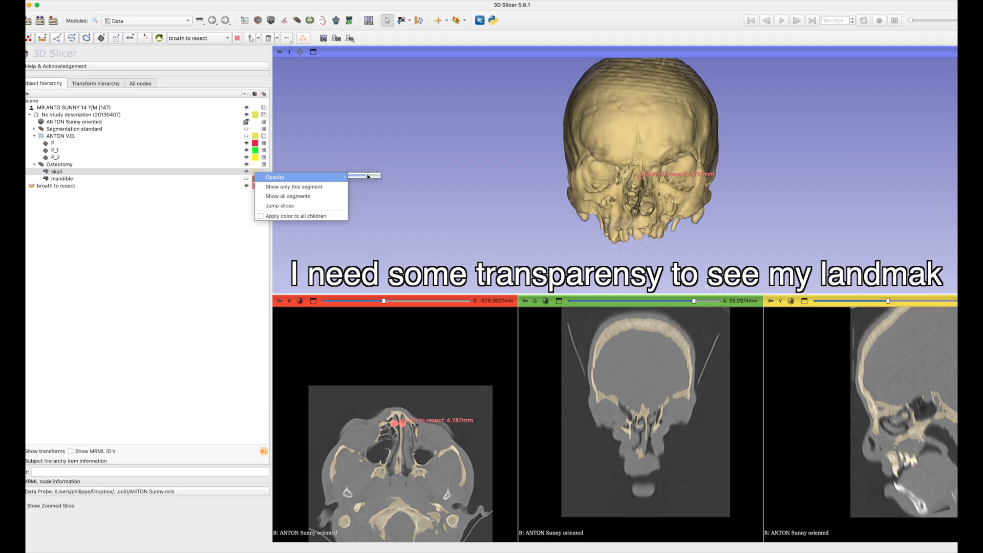
{"action": "left_click", "coordinate": [313, 52]}
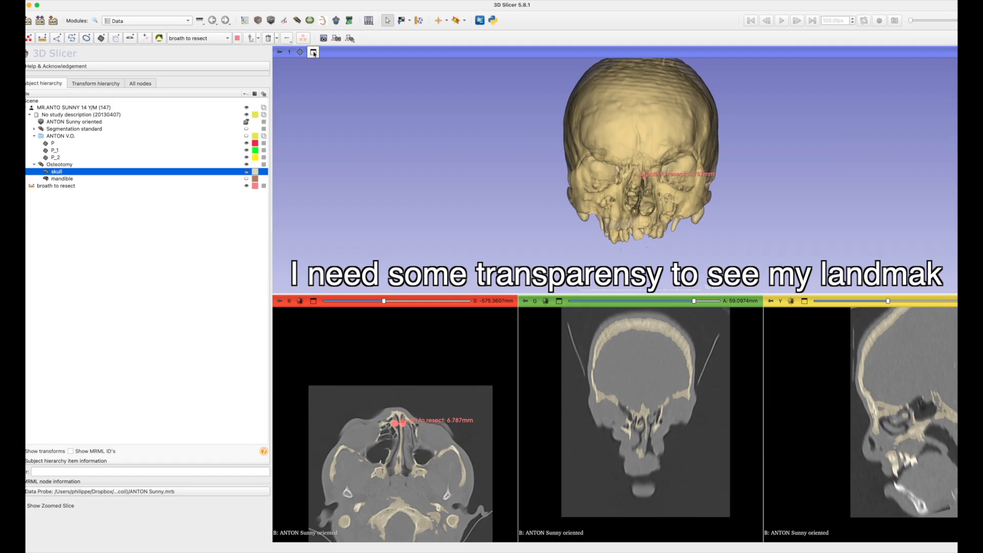
- Draw a line on the maximized 3D skull from the nasal spine upward across the patient's right resection landmark to the frontal bone
{"action": "left_click", "coordinate": [313, 52]}
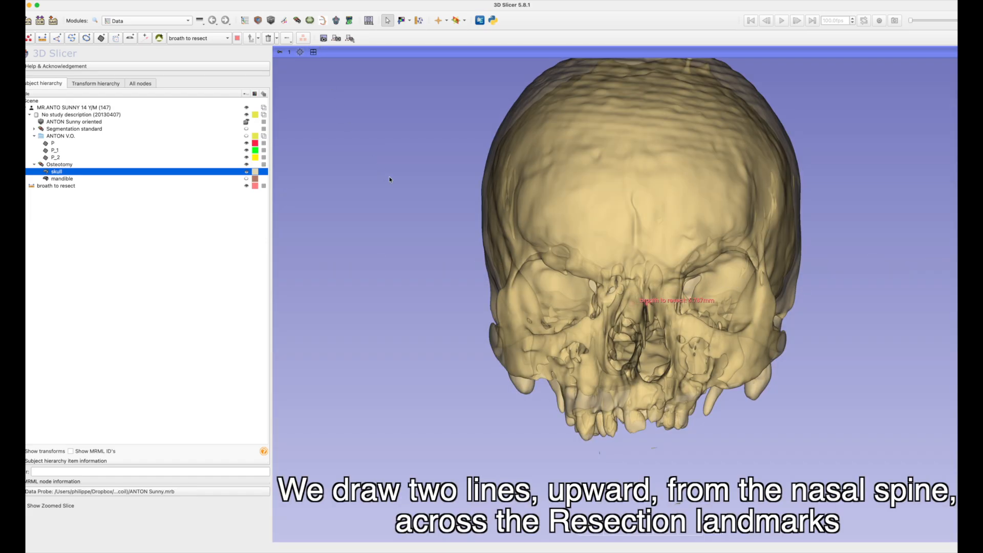
{"action": "left_click", "coordinate": [42, 38]}
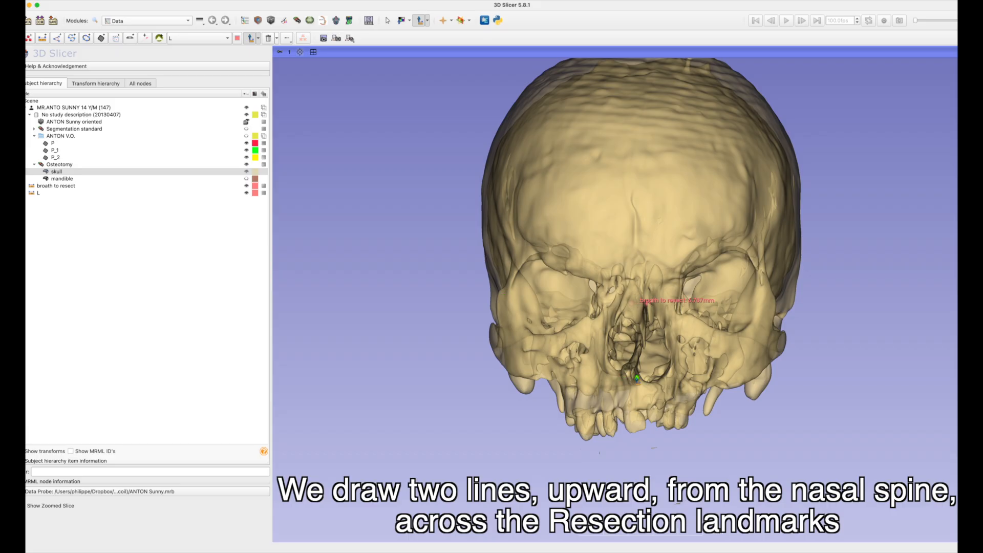
{"action": "left_click", "coordinate": [636, 378]}
{"action": "left_click", "coordinate": [634, 321]}
{"action": "left_click", "coordinate": [635, 377]}
{"action": "left_click", "coordinate": [636, 374]}
{"action": "left_click_drag", "start_coordinate": [636, 374], "coordinate": [626, 240]}
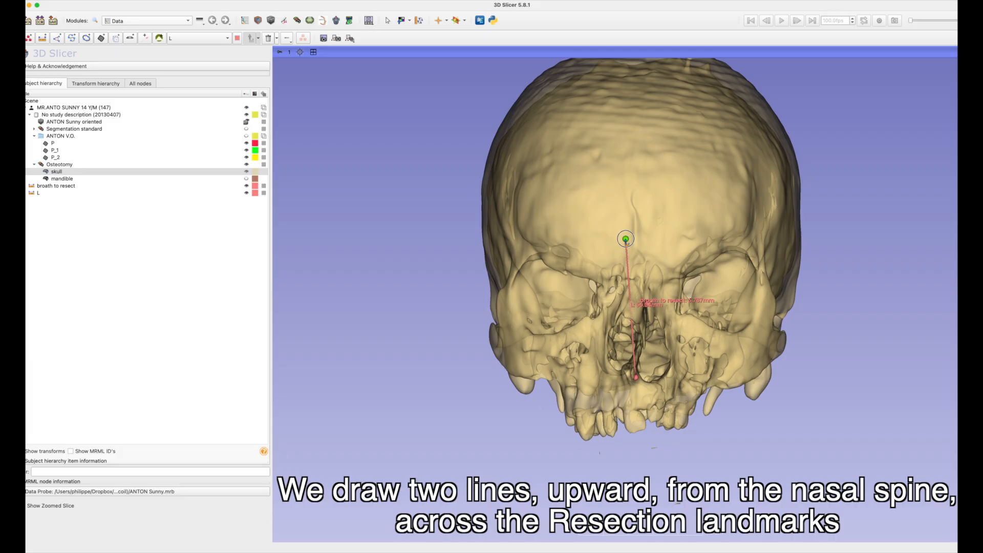
{"action": "left_click", "coordinate": [626, 239]}
- Draw a second line from the same nasal spine point upward across the patient's left resection landmark to the frontal bone
{"action": "left_click", "coordinate": [57, 38]}
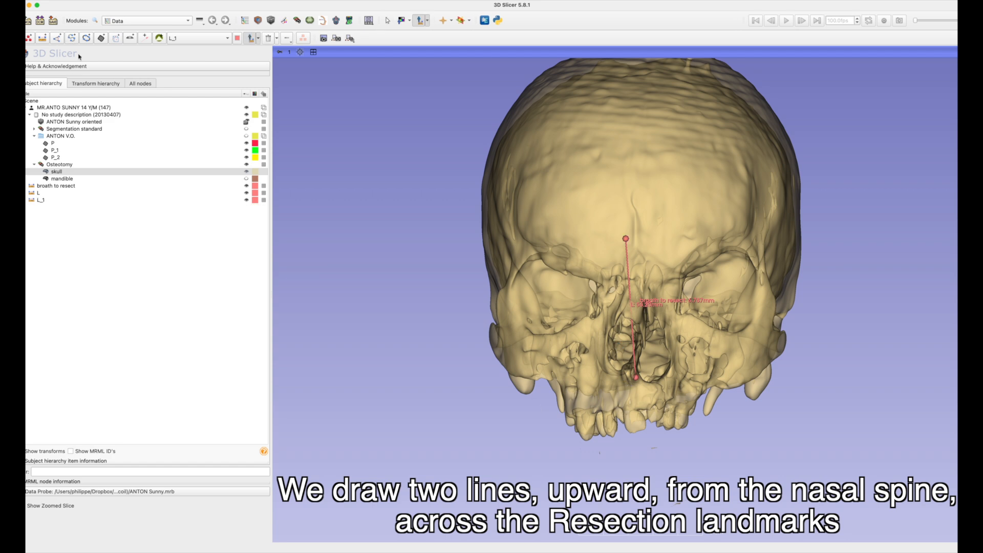
{"action": "left_click", "coordinate": [636, 377]}
{"action": "left_click", "coordinate": [648, 240]}
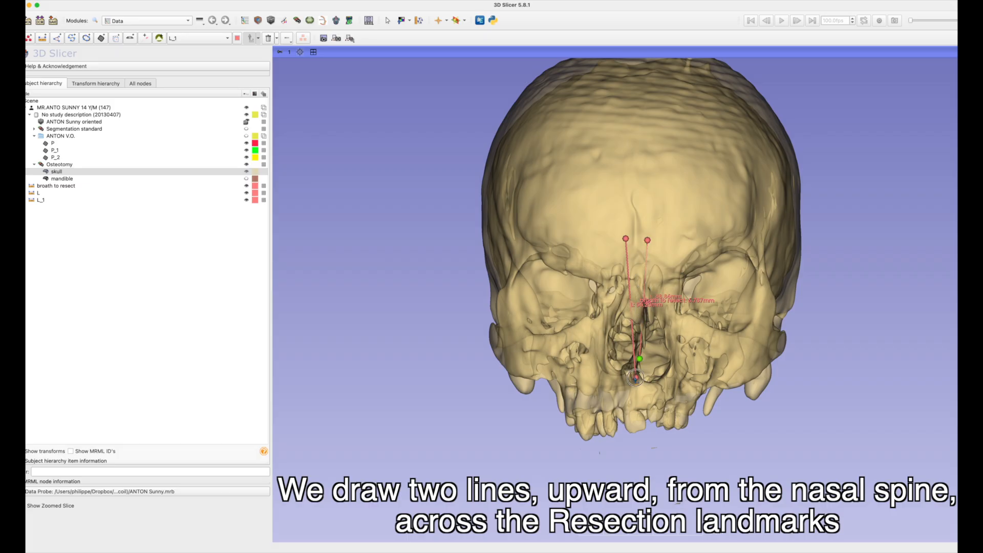
{"action": "left_click", "coordinate": [635, 378]}
{"action": "left_click", "coordinate": [636, 378]}
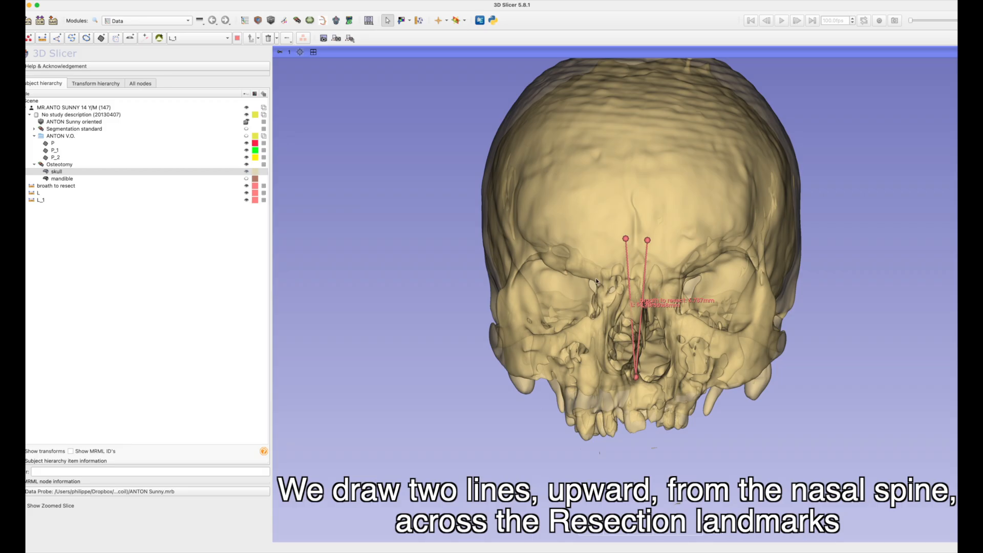
- Recolour the "broath to resect" line green by assigning it the Tissue terminology
{"action": "left_click", "coordinate": [251, 186]}
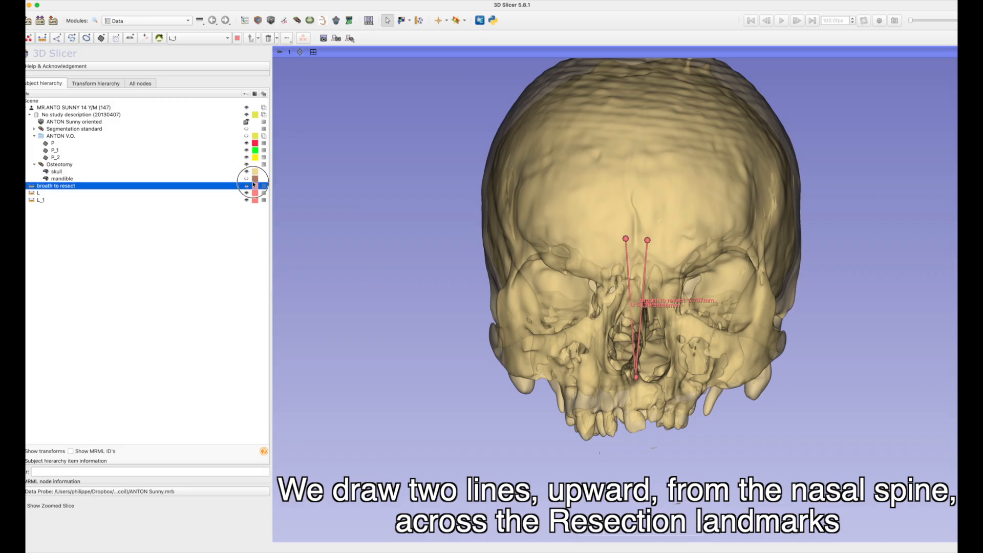
{"action": "double_click", "coordinate": [254, 186]}
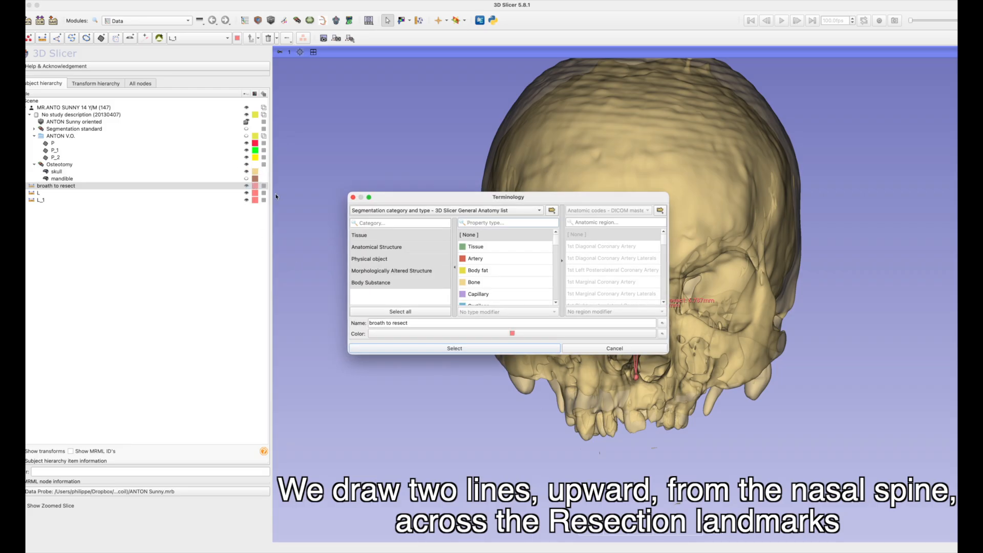
{"action": "left_click", "coordinate": [465, 247]}
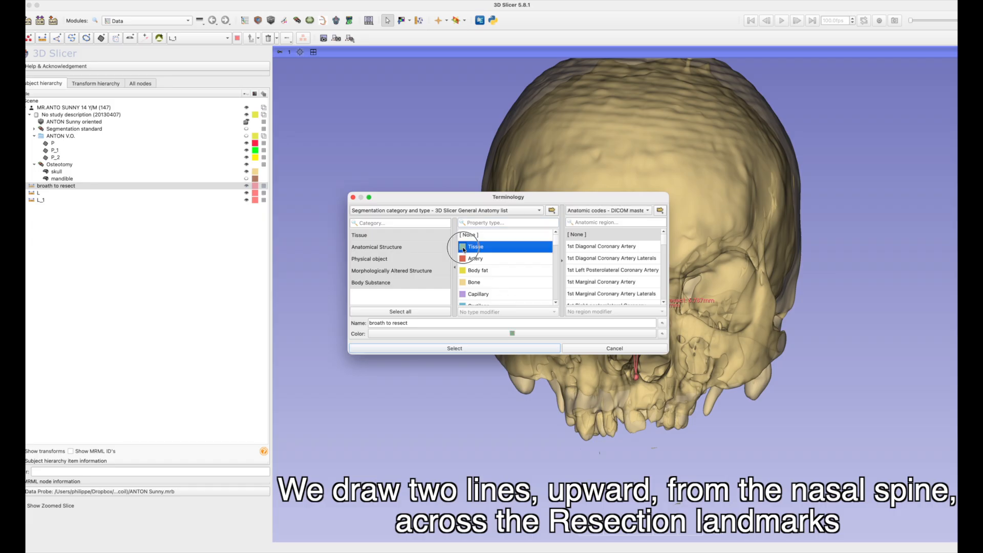
{"action": "left_click", "coordinate": [521, 348]}
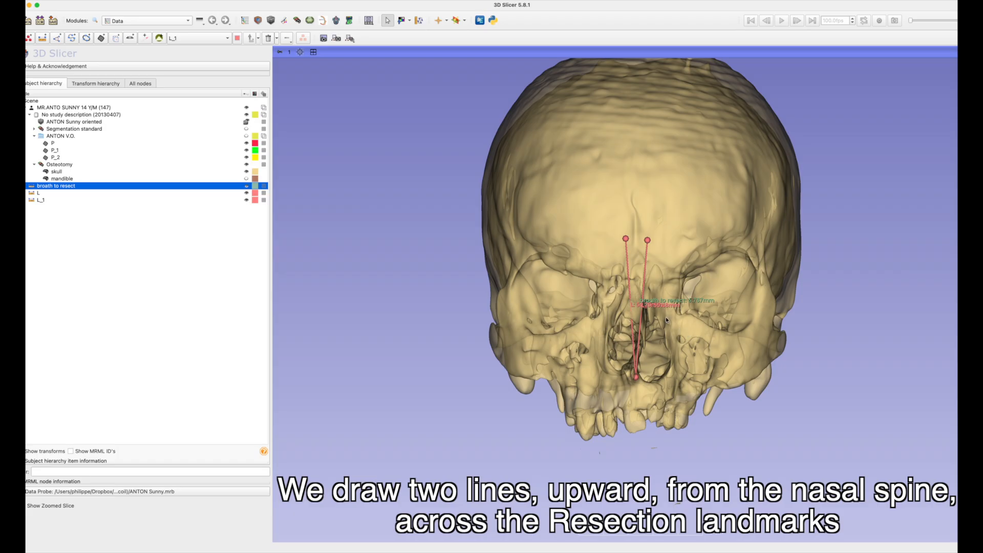
- Move the upper endpoints of the two resection lines slightly farther apart on the frontal bone
{"action": "left_click", "coordinate": [647, 240]}
{"action": "left_click_drag", "start_coordinate": [648, 241], "coordinate": [623, 241]}
{"action": "left_click", "coordinate": [625, 240]}
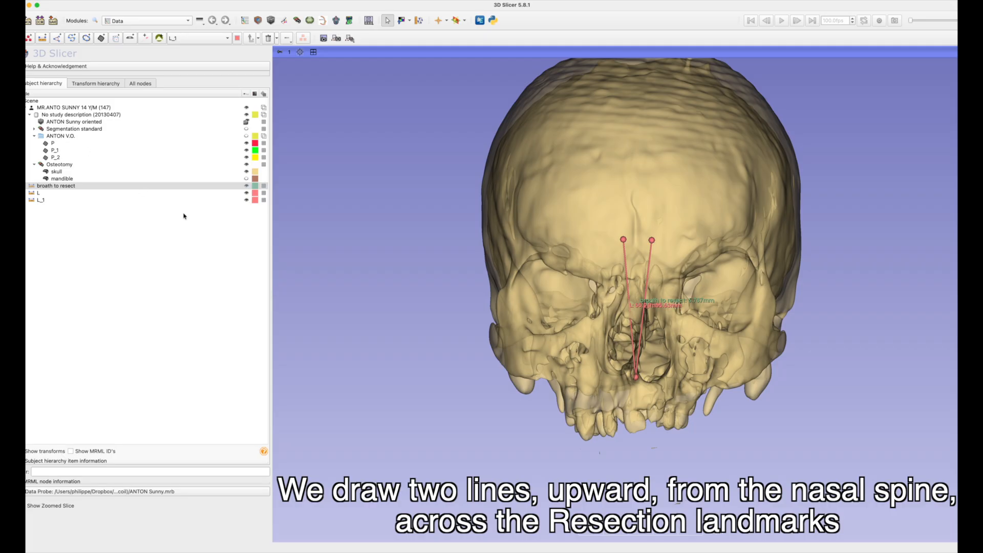
{"action": "key", "text": "super+shift+5"}
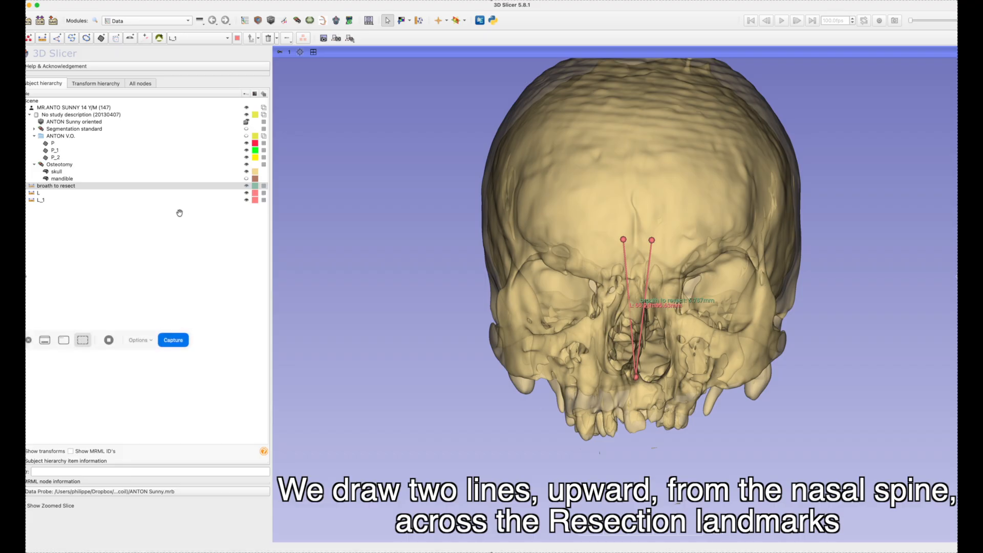
{"action": "left_click", "coordinate": [179, 340]}
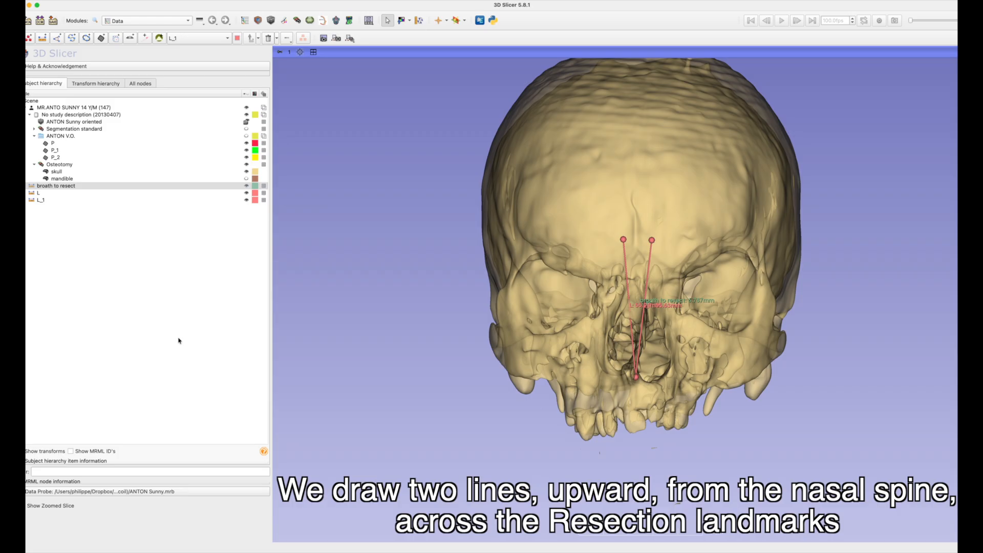
{"action": "key", "text": "super+shift+5"}
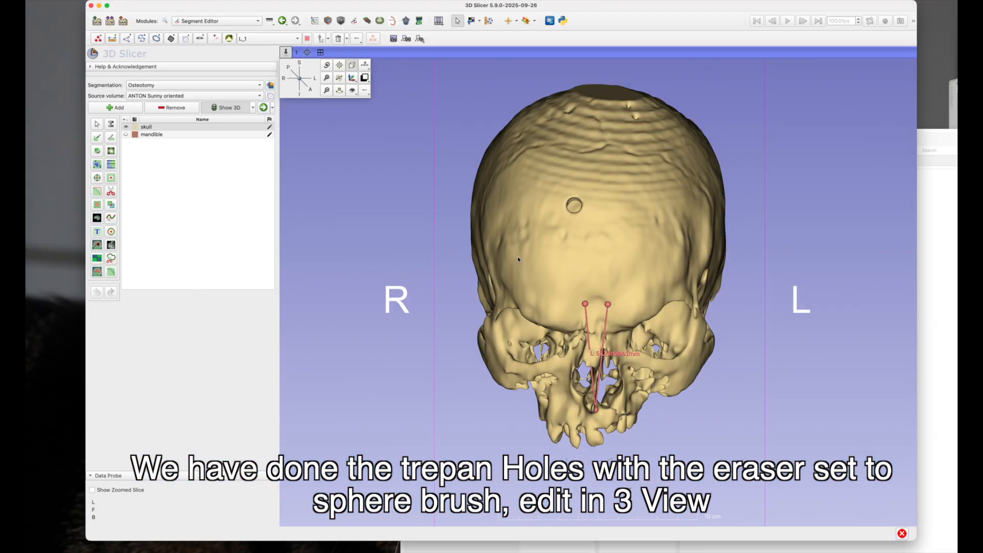
- Cut the frontal flap out of the skull segment from a side view, joining the trepan holes with free-form Scissors set to Erase inside
{"action": "left_click_drag", "start_coordinate": [527, 257], "coordinate": [241, 239]}
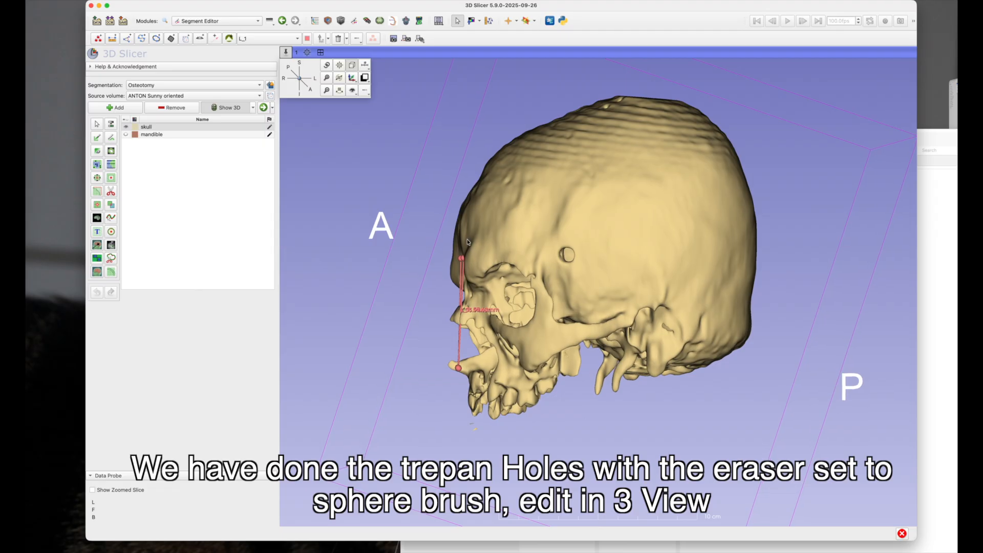
{"action": "left_click_drag", "start_coordinate": [623, 247], "coordinate": [588, 248]}
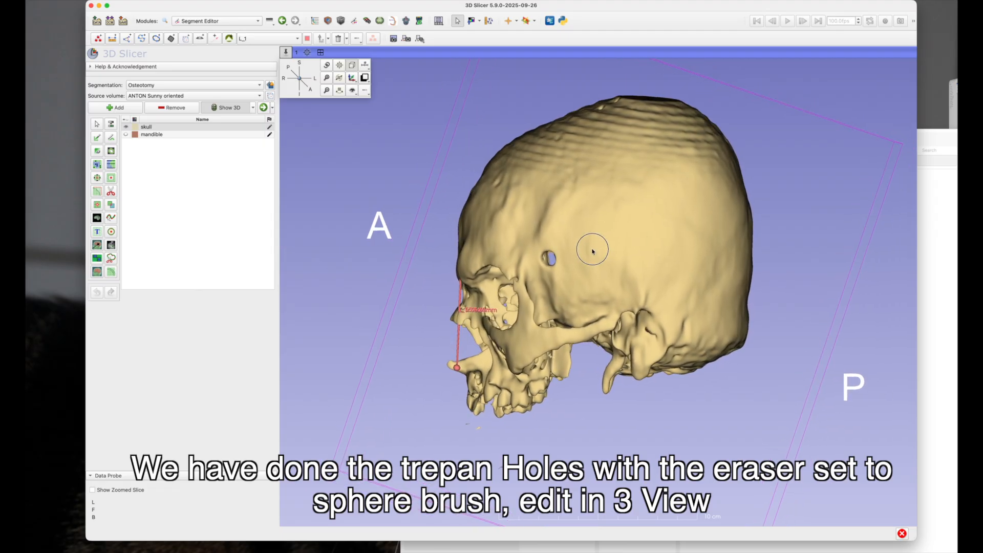
{"action": "left_click_drag", "start_coordinate": [630, 250], "coordinate": [819, 266]}
{"action": "mouse_move", "coordinate": [600, 290]}
{"action": "left_mouse_down"}
{"action": "mouse_move", "coordinate": [713, 291]}
{"action": "mouse_move", "coordinate": [599, 313]}
{"action": "mouse_move", "coordinate": [606, 318]}
{"action": "mouse_move", "coordinate": [625, 293]}
{"action": "left_mouse_up"}
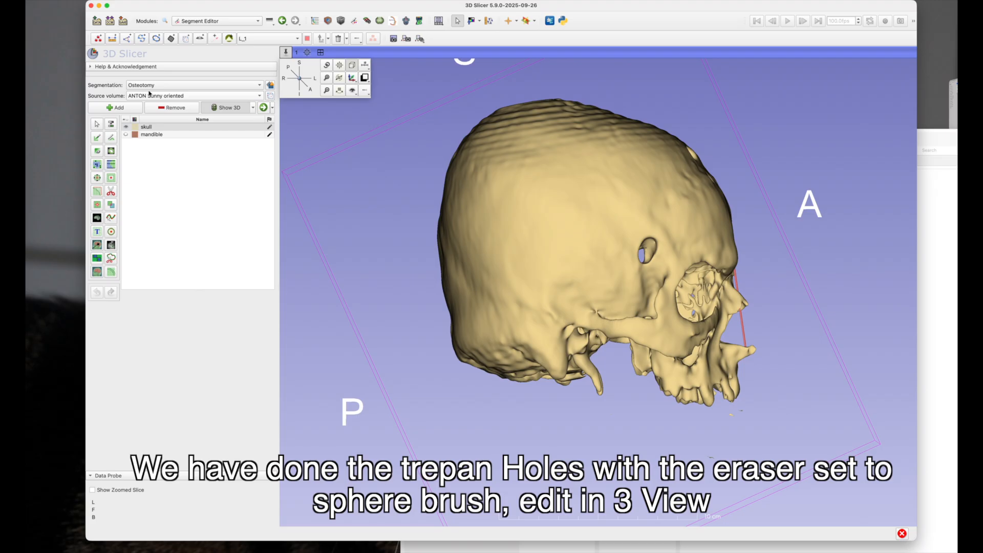
{"action": "left_click", "coordinate": [111, 191]}
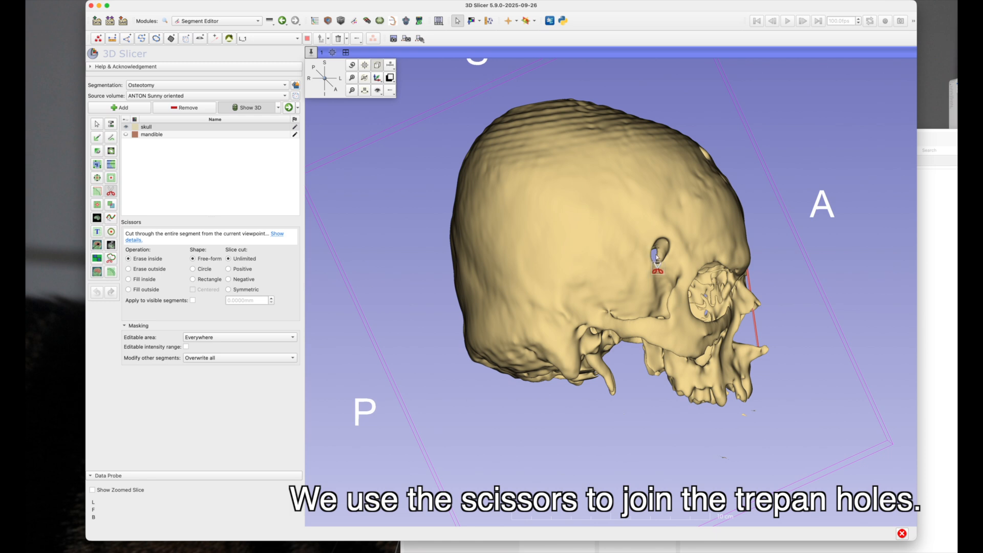
{"action": "mouse_move", "coordinate": [656, 256]}
{"action": "left_mouse_down"}
{"action": "mouse_move", "coordinate": [674, 191]}
{"action": "mouse_move", "coordinate": [705, 150]}
{"action": "mouse_move", "coordinate": [743, 156]}
{"action": "mouse_move", "coordinate": [789, 200]}
{"action": "mouse_move", "coordinate": [795, 239]}
{"action": "left_mouse_up"}
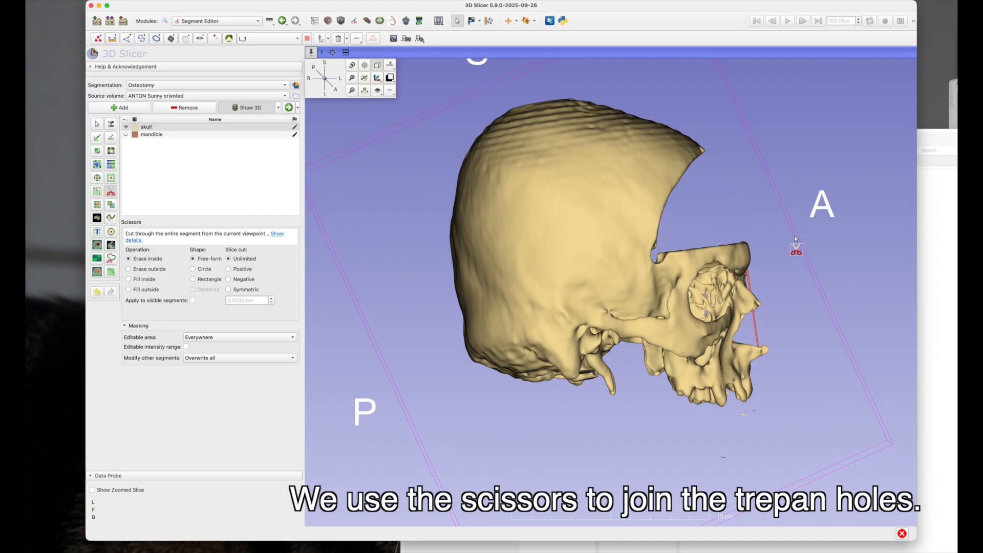
{"action": "left_click", "coordinate": [95, 124]}
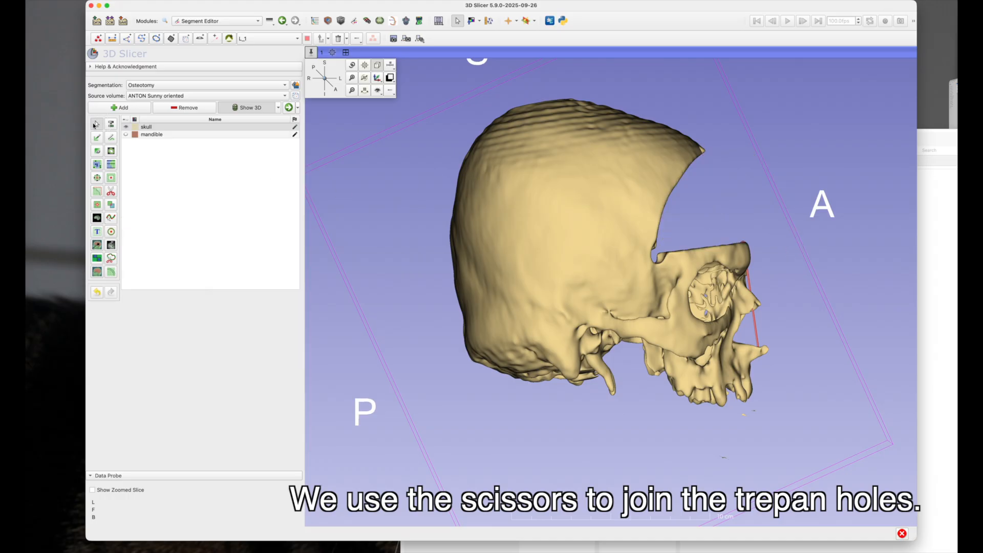
- Add a new segment to the Osteotomy segmentation and apply a threshold range of 300.00 to 10042.40 to it
{"action": "left_click_drag", "start_coordinate": [705, 300], "coordinate": [446, 299]}
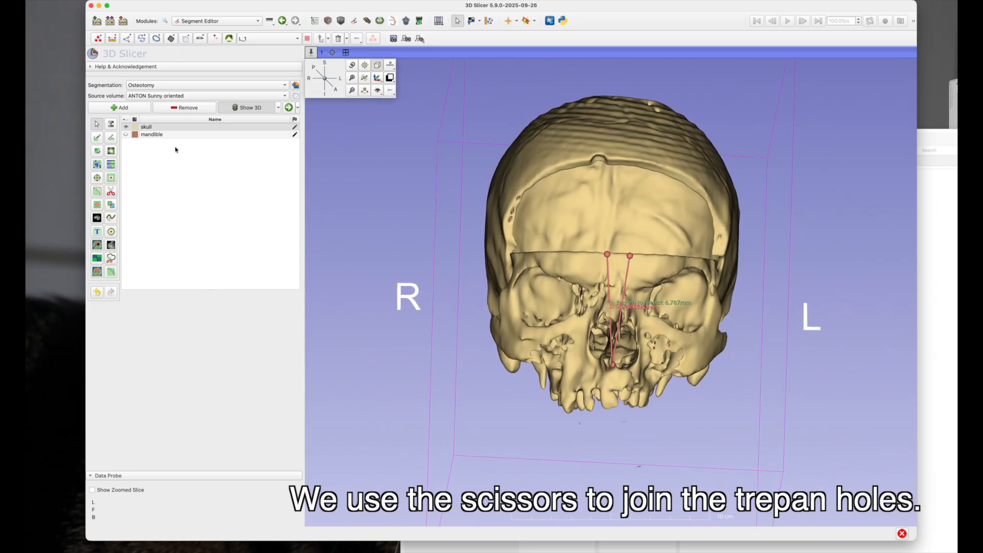
{"action": "left_click", "coordinate": [121, 107]}
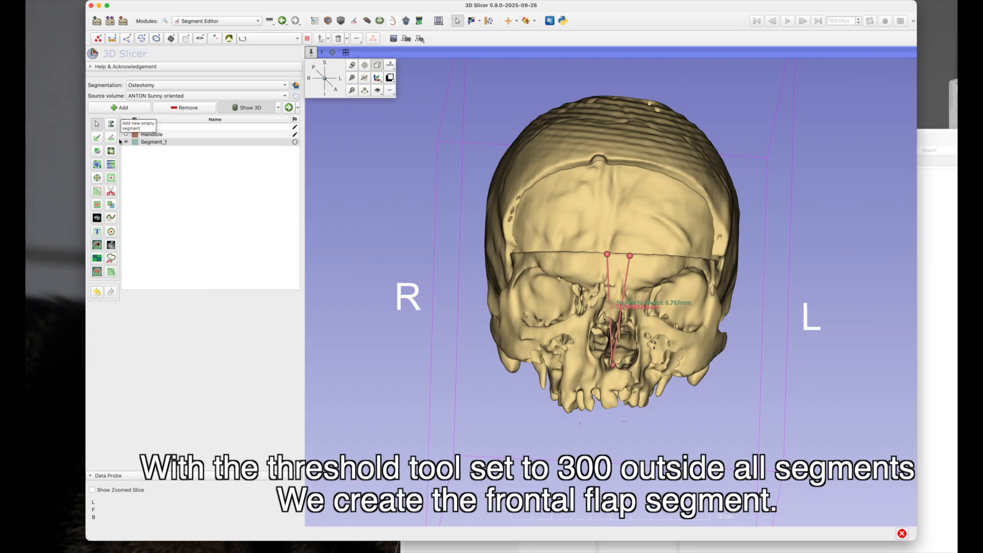
{"action": "left_click", "coordinate": [112, 124]}
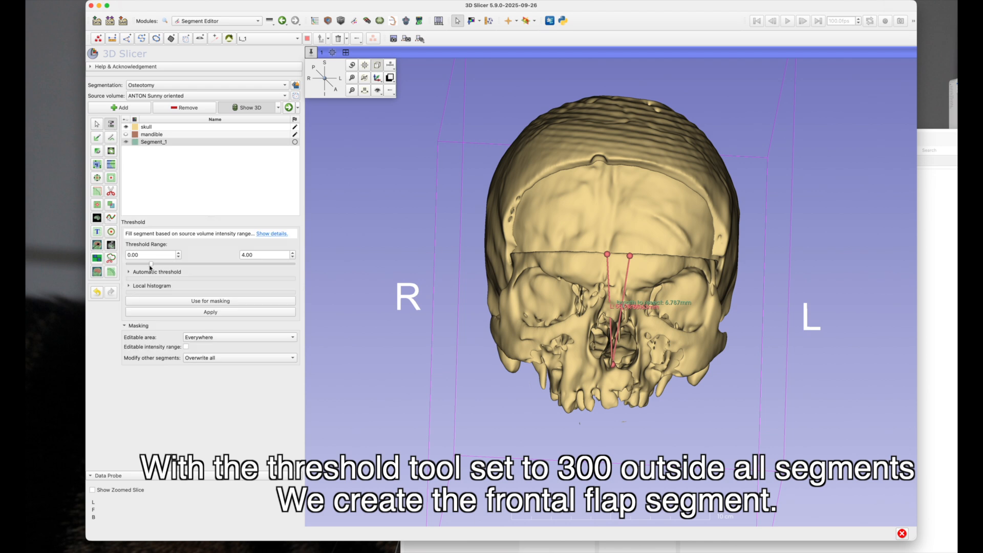
{"action": "left_click_drag", "start_coordinate": [150, 265], "coordinate": [265, 266]}
{"action": "left_click_drag", "start_coordinate": [142, 255], "coordinate": [116, 256]}
{"action": "type", "text": "30"}
{"action": "left_click", "coordinate": [205, 312]}
- Restrict the threshold's editable area to Outside all segments and apply it to the new segment
{"action": "left_click", "coordinate": [111, 124]}
{"action": "left_click", "coordinate": [219, 336]}
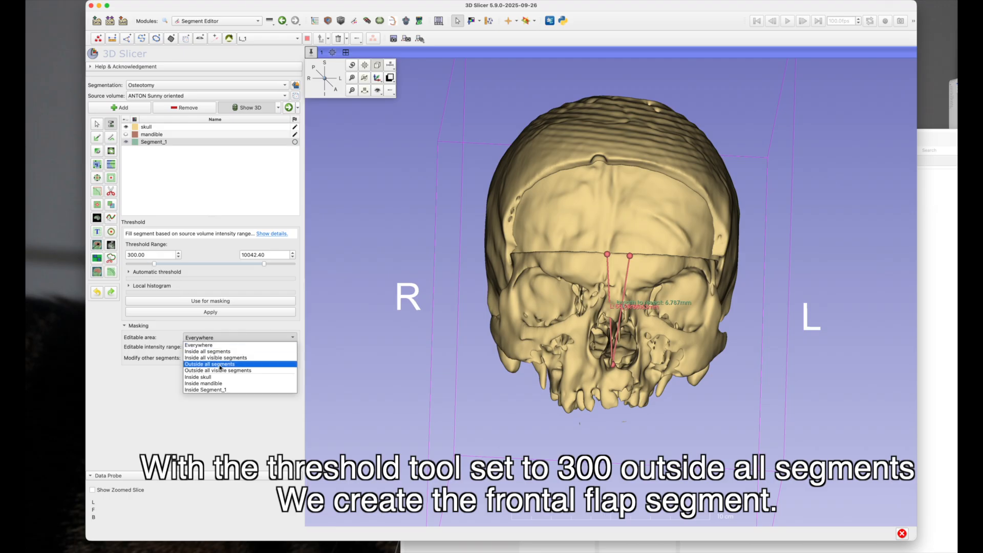
{"action": "left_click", "coordinate": [220, 364]}
{"action": "left_click", "coordinate": [233, 312]}
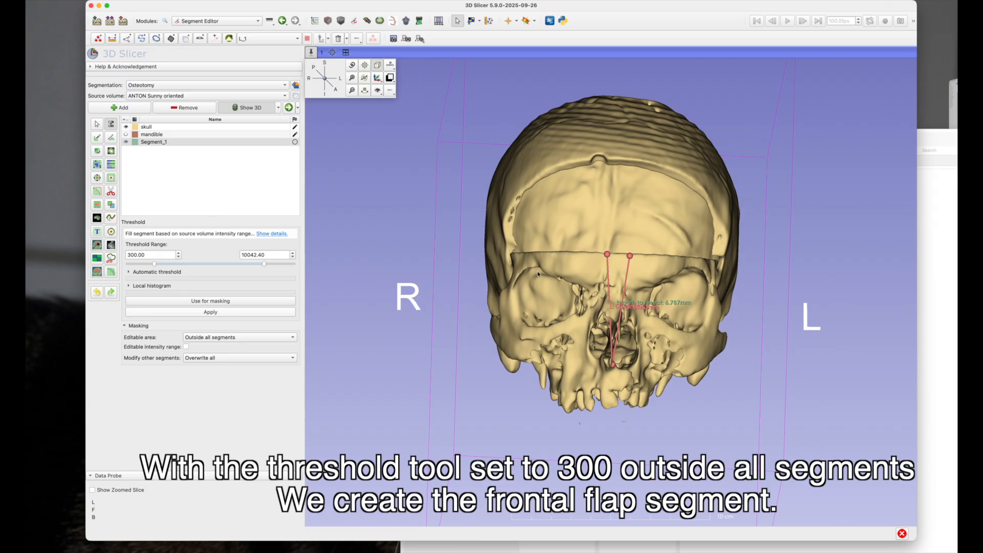
- Keep only the frontal flap in the new segment using rectangle Scissors set to Erase outside around it from a side view
{"action": "left_click_drag", "start_coordinate": [589, 209], "coordinate": [639, 222]}
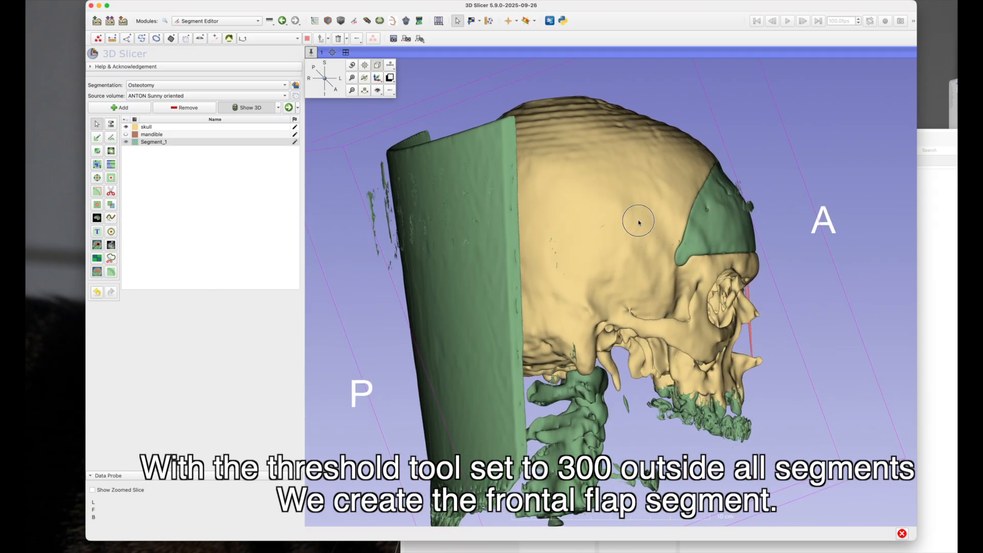
{"action": "left_click", "coordinate": [111, 192]}
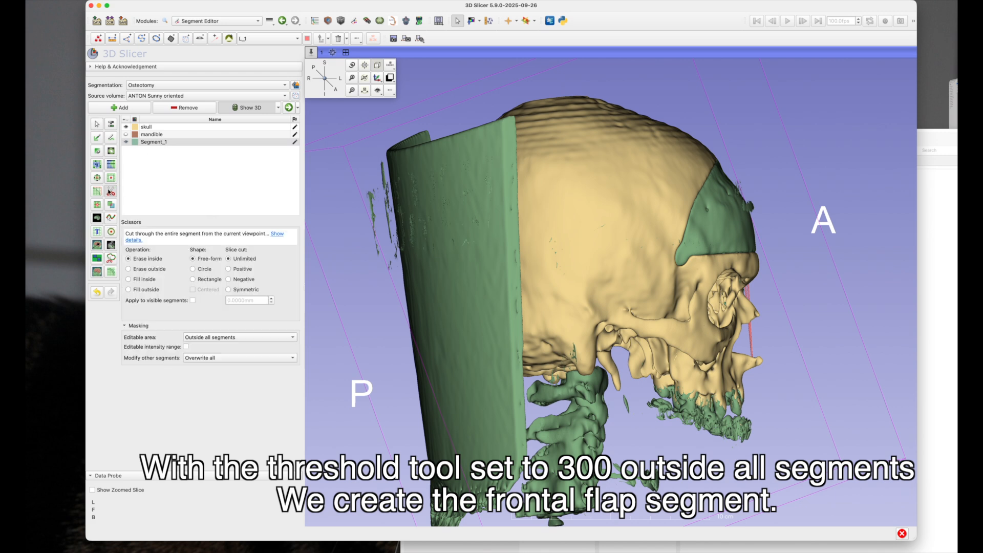
{"action": "left_click", "coordinate": [193, 279]}
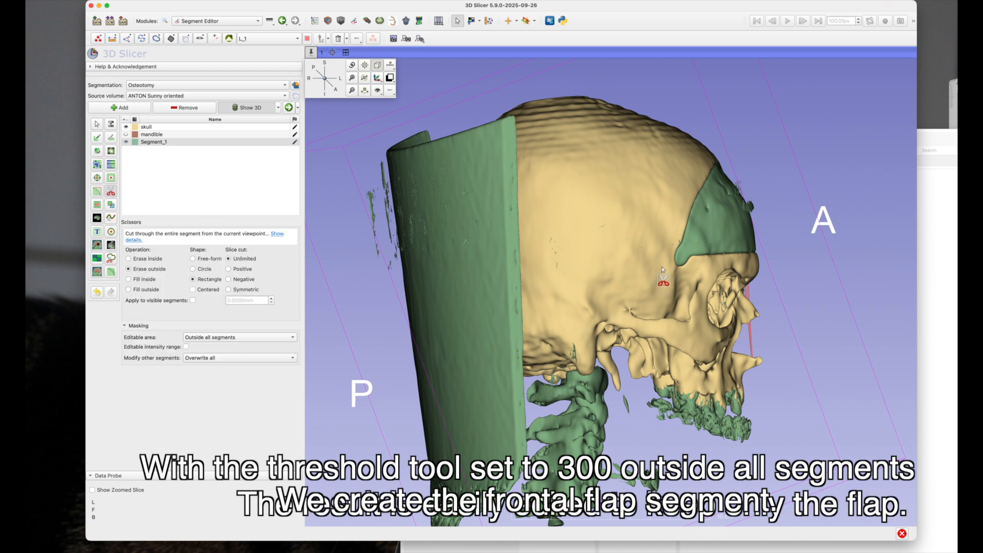
{"action": "mouse_move", "coordinate": [663, 266]}
{"action": "left_mouse_down"}
{"action": "mouse_move", "coordinate": [771, 145]}
{"action": "mouse_move", "coordinate": [772, 153]}
{"action": "left_mouse_up"}
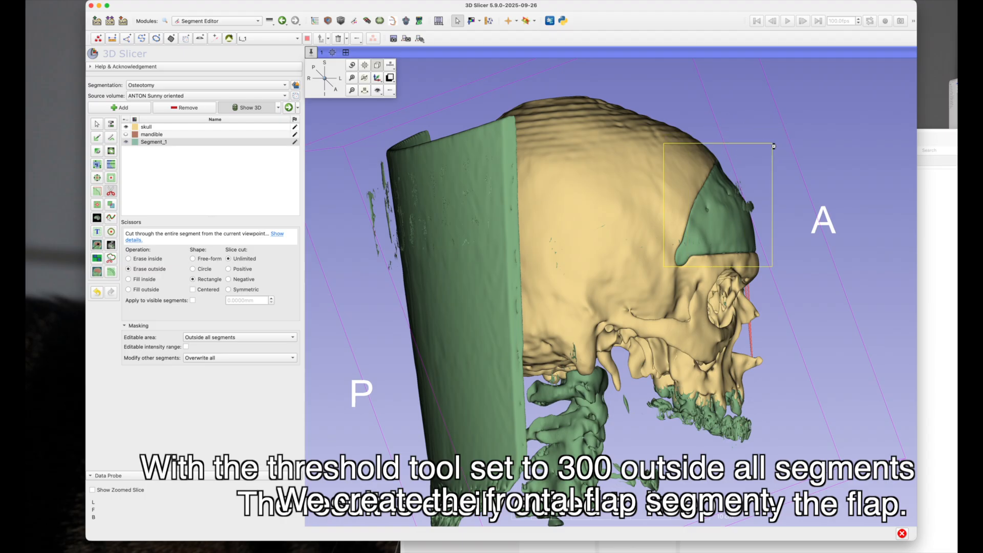
{"action": "left_click", "coordinate": [97, 125]}
- Rename the new green segment as "frontal flap"
{"action": "left_click_drag", "start_coordinate": [599, 188], "coordinate": [318, 175]}
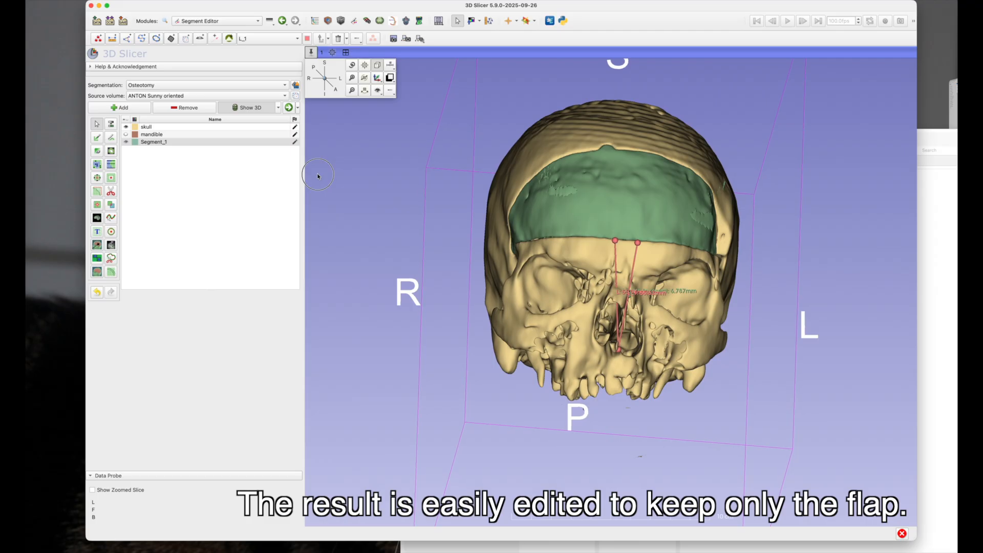
{"action": "double_click", "coordinate": [149, 142]}
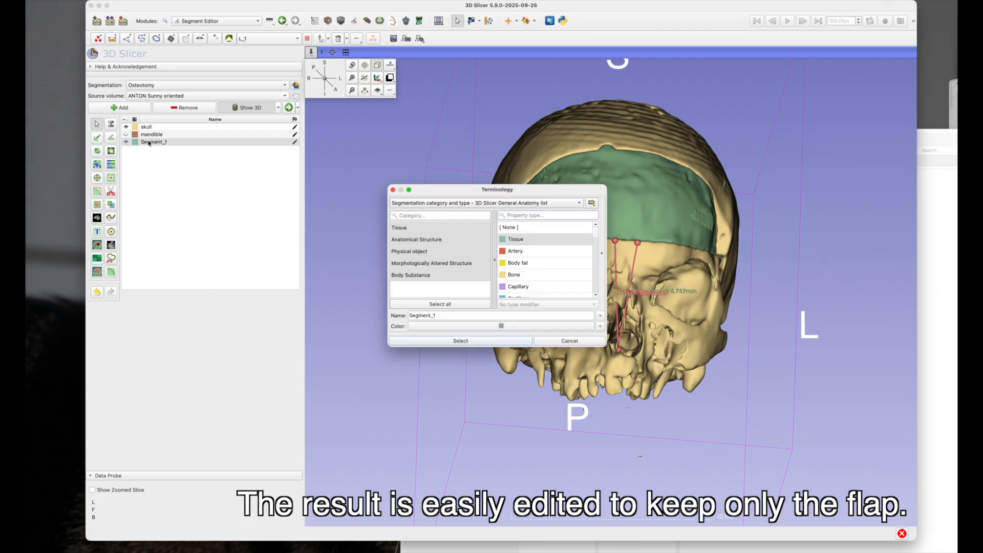
{"action": "left_click_drag", "start_coordinate": [441, 313], "coordinate": [368, 315]}
{"action": "type", "text": "frontal flap"}
{"action": "left_click", "coordinate": [453, 341]}
- Hide the frontal flap segment and face the skull frontally so both resection lines are in view
{"action": "left_click_drag", "start_coordinate": [577, 233], "coordinate": [564, 239]}
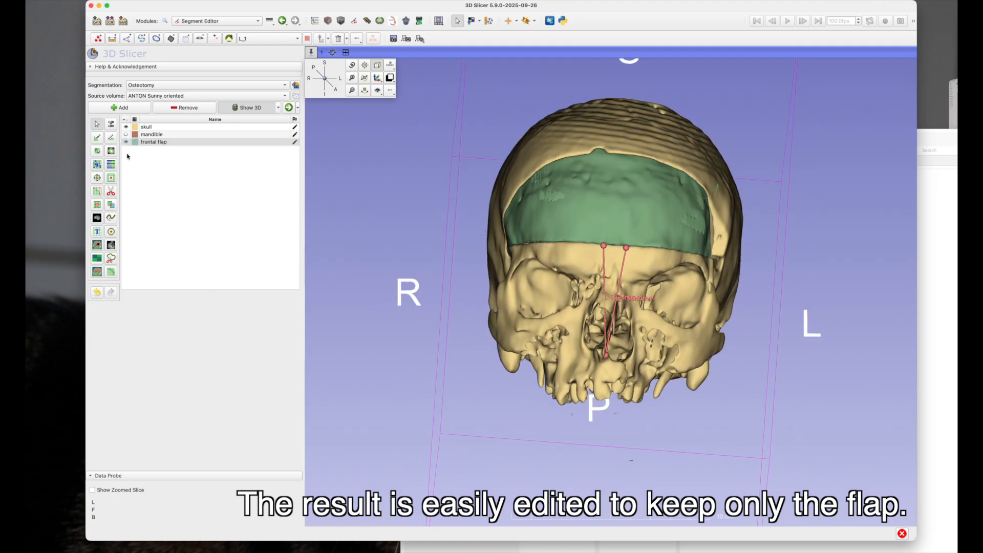
{"action": "left_click", "coordinate": [126, 142]}
{"action": "left_click_drag", "start_coordinate": [589, 322], "coordinate": [598, 332]}
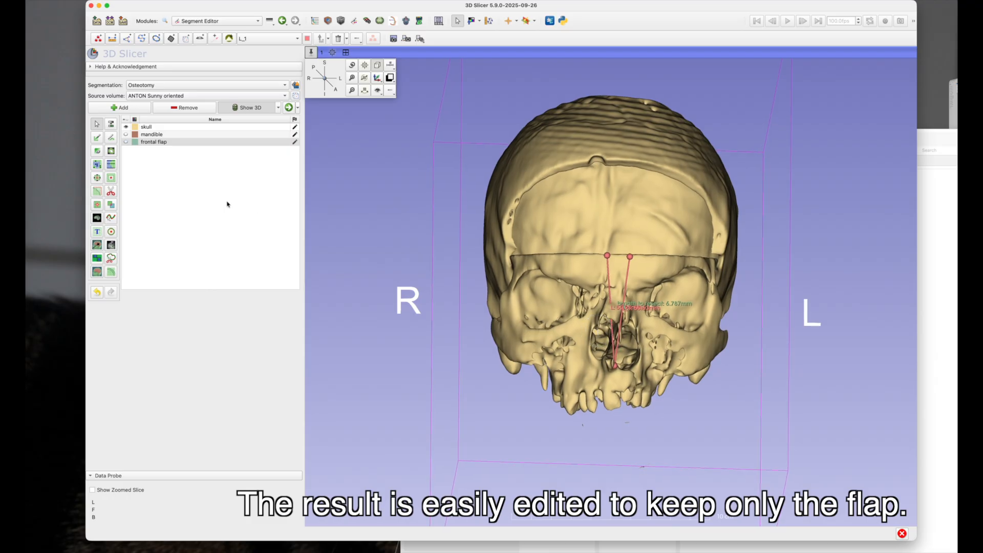
- Erase the skull segment's left side along the right resection line and its vault above the frontal cut using free-form Scissors set to Erase inside
{"action": "left_click", "coordinate": [111, 192]}
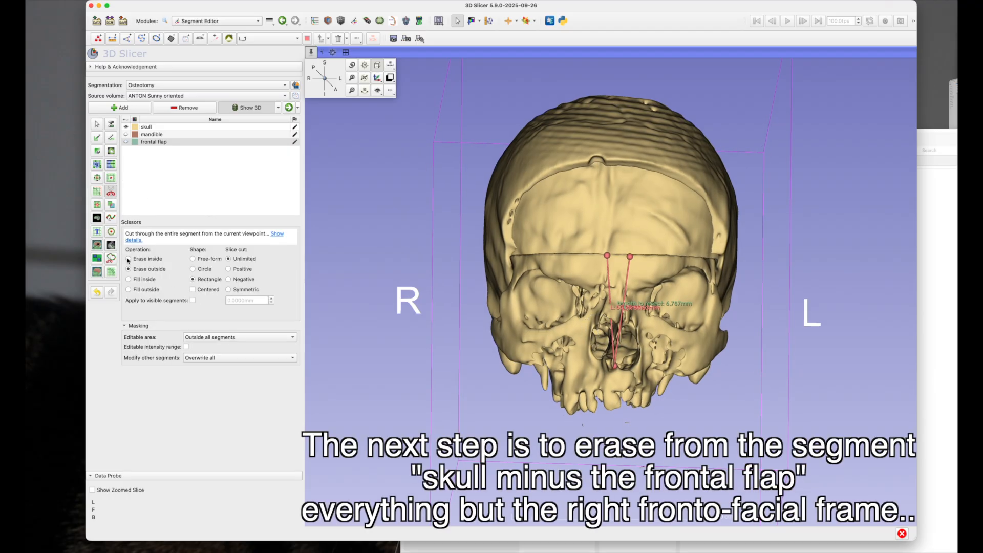
{"action": "left_click", "coordinate": [193, 259]}
{"action": "left_click", "coordinate": [608, 257]}
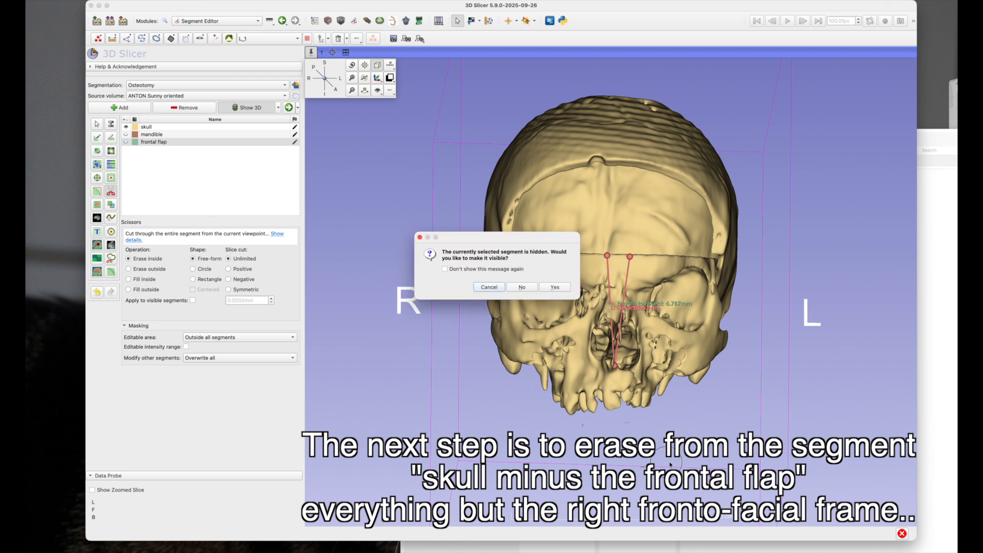
{"action": "left_click", "coordinate": [491, 288]}
{"action": "left_click", "coordinate": [160, 127]}
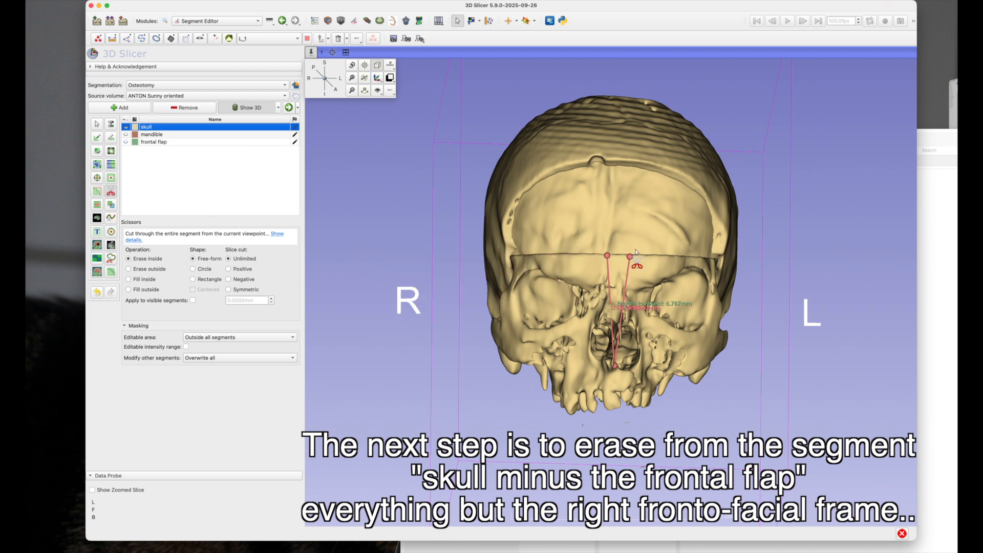
{"action": "mouse_move", "coordinate": [607, 254]}
{"action": "left_mouse_down"}
{"action": "mouse_move", "coordinate": [824, 272]}
{"action": "mouse_move", "coordinate": [765, 462]}
{"action": "mouse_move", "coordinate": [619, 466]}
{"action": "left_mouse_up"}
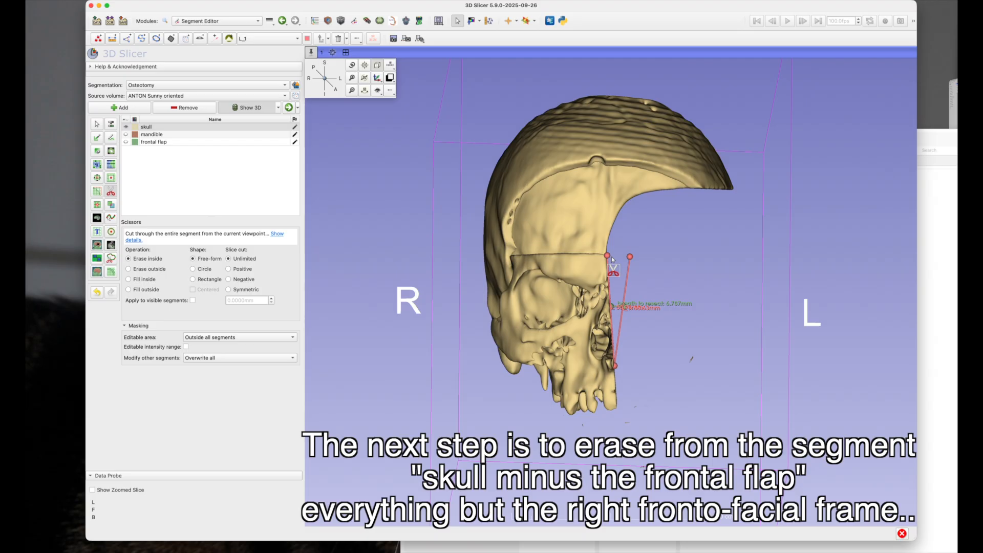
{"action": "mouse_move", "coordinate": [612, 258]}
{"action": "left_mouse_down"}
{"action": "mouse_move", "coordinate": [588, 26]}
{"action": "mouse_move", "coordinate": [560, 109]}
{"action": "mouse_move", "coordinate": [435, 238]}
{"action": "mouse_move", "coordinate": [441, 254]}
{"action": "left_mouse_up"}
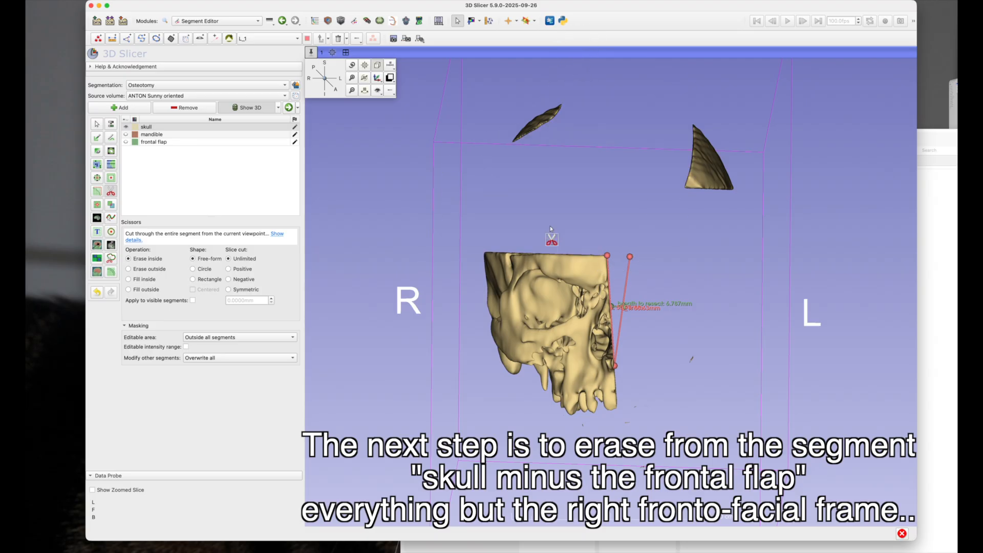
- From the right side view, cut the right supraorbital bar free from the temporal bone behind it with free-form Scissors
{"action": "left_click", "coordinate": [97, 124]}
{"action": "left_click_drag", "start_coordinate": [332, 253], "coordinate": [730, 274]}
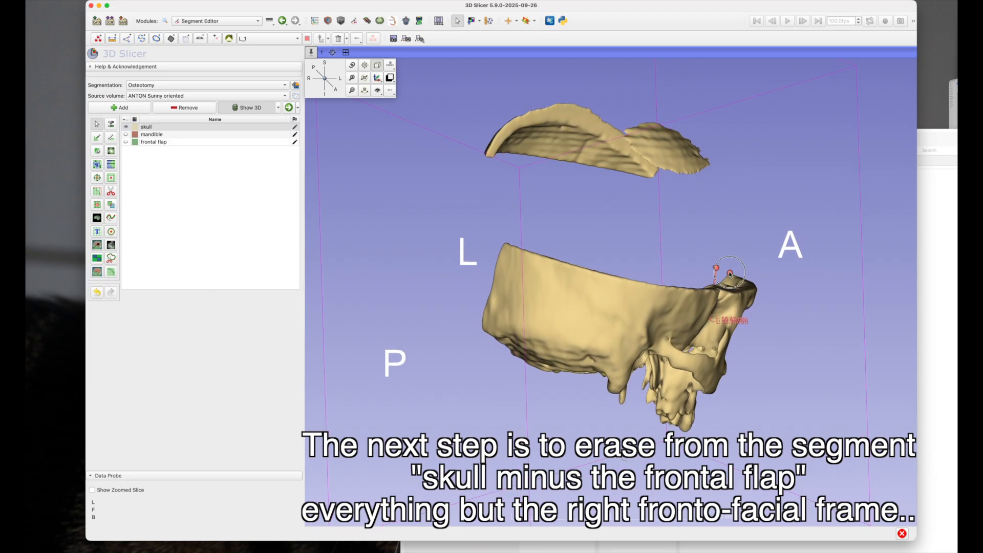
{"action": "left_click", "coordinate": [110, 191]}
{"action": "mouse_move", "coordinate": [716, 315]}
{"action": "left_mouse_down"}
{"action": "mouse_move", "coordinate": [692, 303]}
{"action": "mouse_move", "coordinate": [714, 256]}
{"action": "mouse_move", "coordinate": [698, 255]}
{"action": "left_mouse_up"}
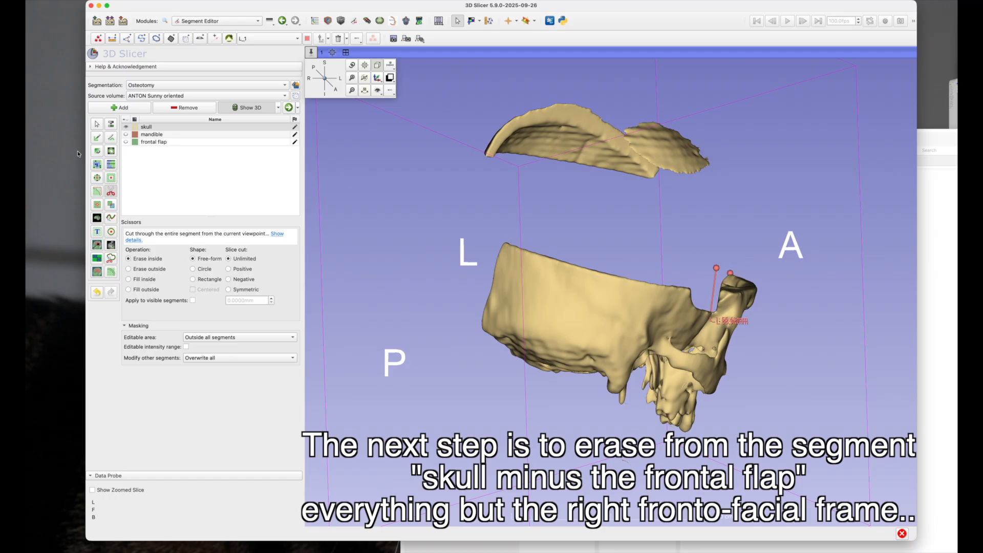
- Erase the bone within the right orbit with a free-form Scissors cut from an oblique front view
{"action": "left_click", "coordinate": [95, 126]}
{"action": "left_click_drag", "start_coordinate": [559, 298], "coordinate": [423, 442]}
{"action": "left_click_drag", "start_coordinate": [665, 230], "coordinate": [125, 254]}
{"action": "left_click", "coordinate": [110, 191]}
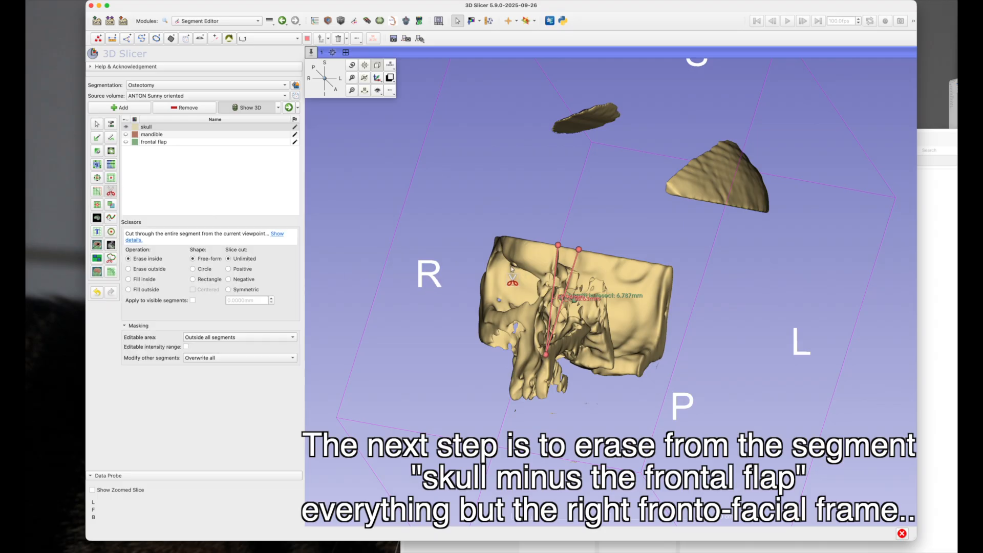
{"action": "mouse_move", "coordinate": [510, 266]}
{"action": "left_mouse_down"}
{"action": "mouse_move", "coordinate": [508, 302]}
{"action": "mouse_move", "coordinate": [532, 286]}
{"action": "left_mouse_up"}
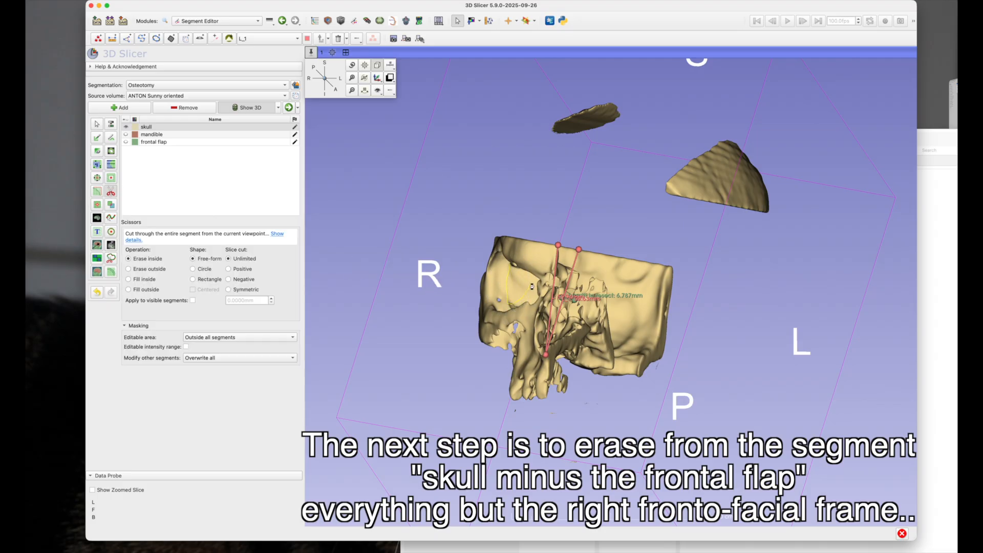
- Erase the bone behind and below the right maxilla, towards the skull base, with a free-form cut from a lateral view
{"action": "left_click", "coordinate": [97, 125]}
{"action": "left_click_drag", "start_coordinate": [421, 348], "coordinate": [691, 342]}
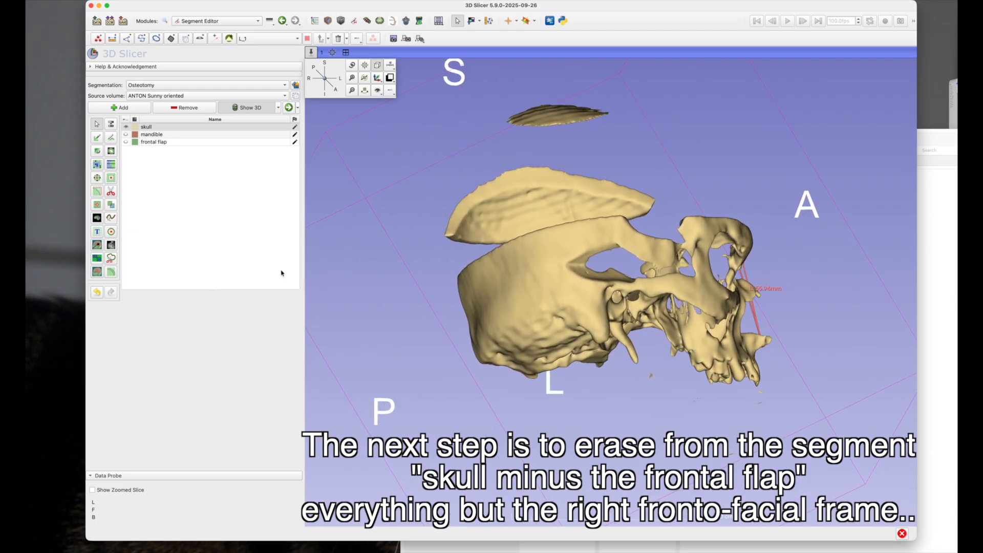
{"action": "left_click", "coordinate": [111, 191]}
{"action": "mouse_move", "coordinate": [682, 353]}
{"action": "left_mouse_down"}
{"action": "mouse_move", "coordinate": [673, 320]}
{"action": "mouse_move", "coordinate": [632, 336]}
{"action": "mouse_move", "coordinate": [596, 441]}
{"action": "left_mouse_up"}
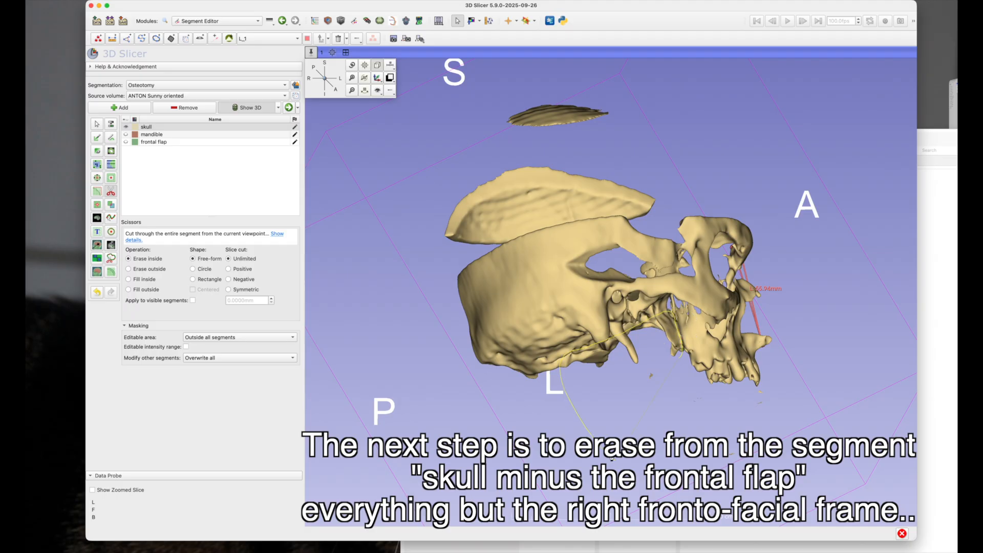
- From the medial side, erase the remaining cranial vault, temporal bone and skull base behind the right facial frame with Circle-shaped Scissors
{"action": "left_click", "coordinate": [98, 125]}
{"action": "left_click_drag", "start_coordinate": [899, 407], "coordinate": [740, 395]}
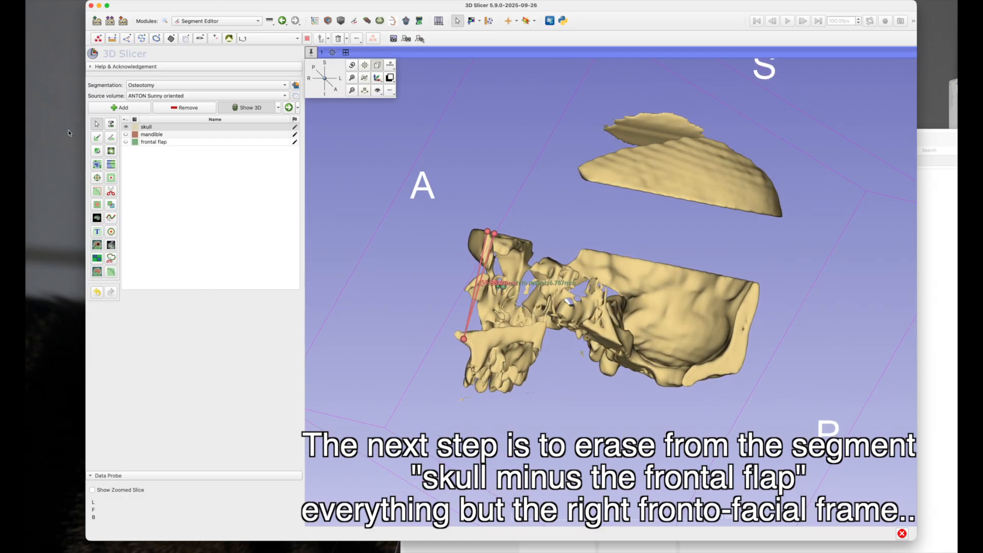
{"action": "left_click", "coordinate": [111, 191]}
{"action": "left_click", "coordinate": [193, 268]}
{"action": "mouse_move", "coordinate": [598, 276]}
{"action": "left_mouse_down"}
{"action": "mouse_move", "coordinate": [666, 254]}
{"action": "mouse_move", "coordinate": [598, 275]}
{"action": "left_mouse_up"}
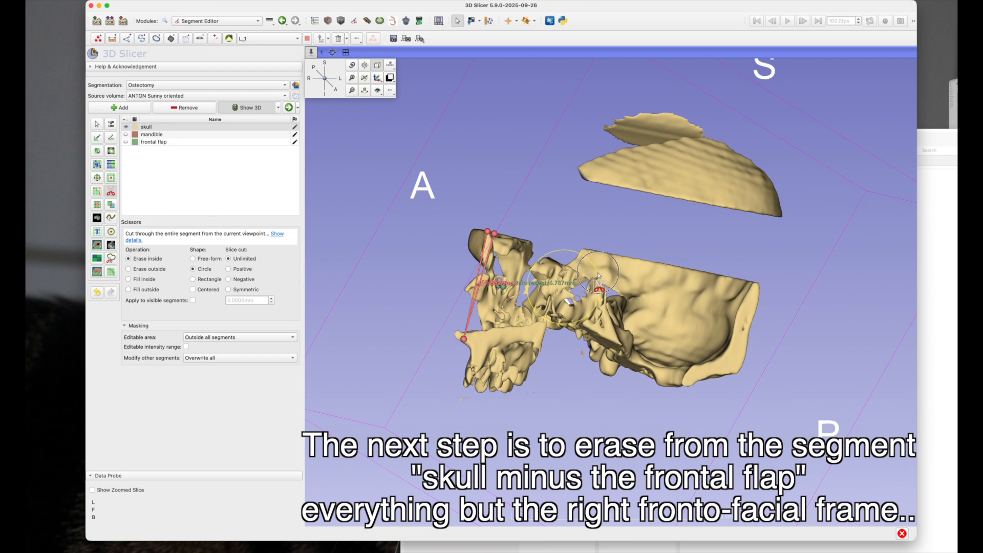
{"action": "mouse_move", "coordinate": [665, 299]}
{"action": "left_mouse_down"}
{"action": "mouse_move", "coordinate": [901, 258]}
{"action": "mouse_move", "coordinate": [916, 215]}
{"action": "left_mouse_up"}
- Remove the loose bone fragments by keeping only the largest island of the skull segment
{"action": "left_click", "coordinate": [97, 125]}
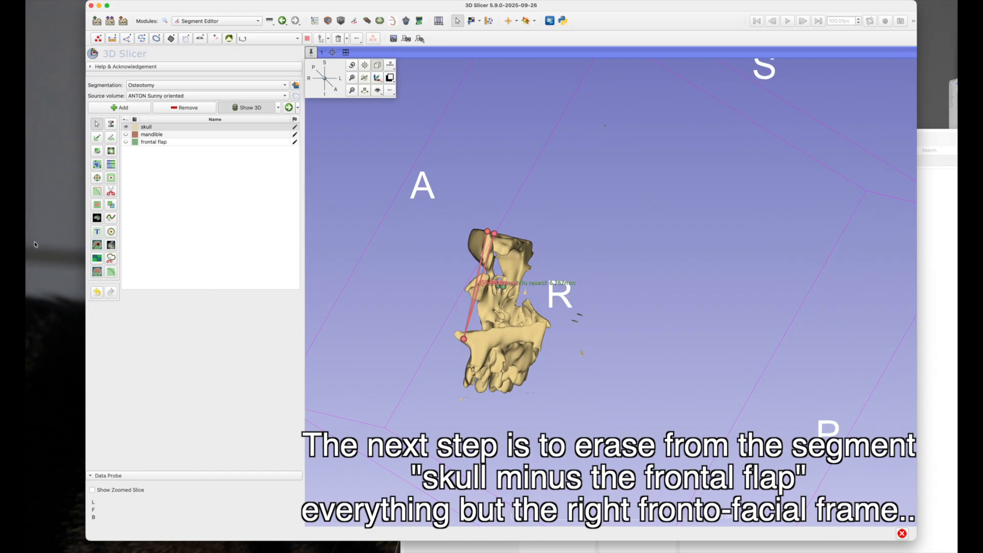
{"action": "left_click", "coordinate": [97, 208]}
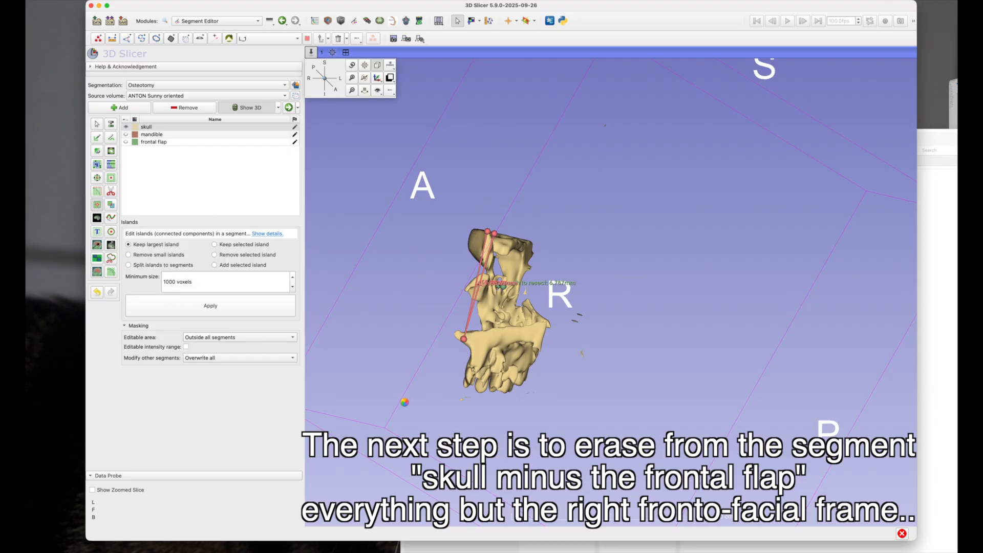
{"action": "left_click_drag", "start_coordinate": [395, 402], "coordinate": [441, 393]}
{"action": "left_click", "coordinate": [121, 108]}
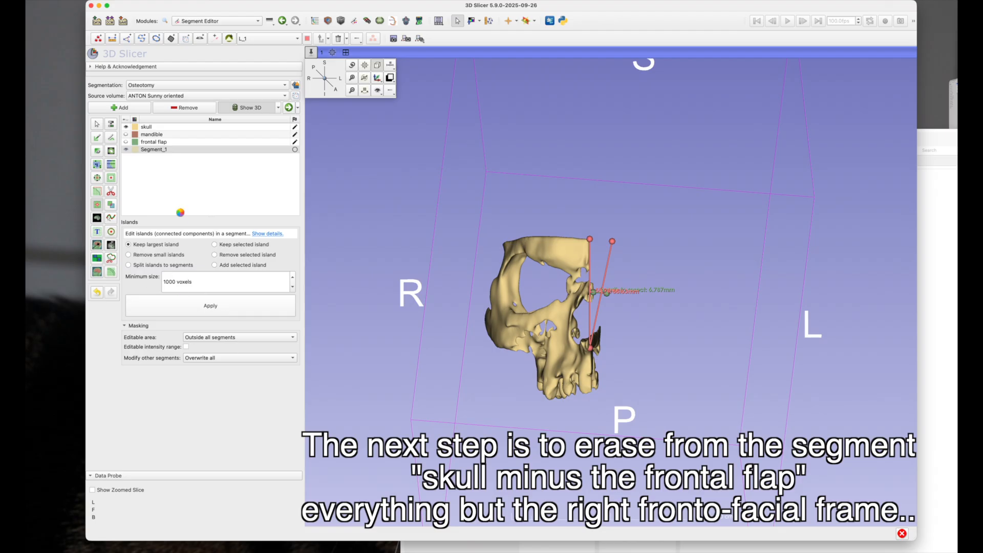
{"action": "left_click", "coordinate": [127, 149]}
{"action": "left_click", "coordinate": [114, 126]}
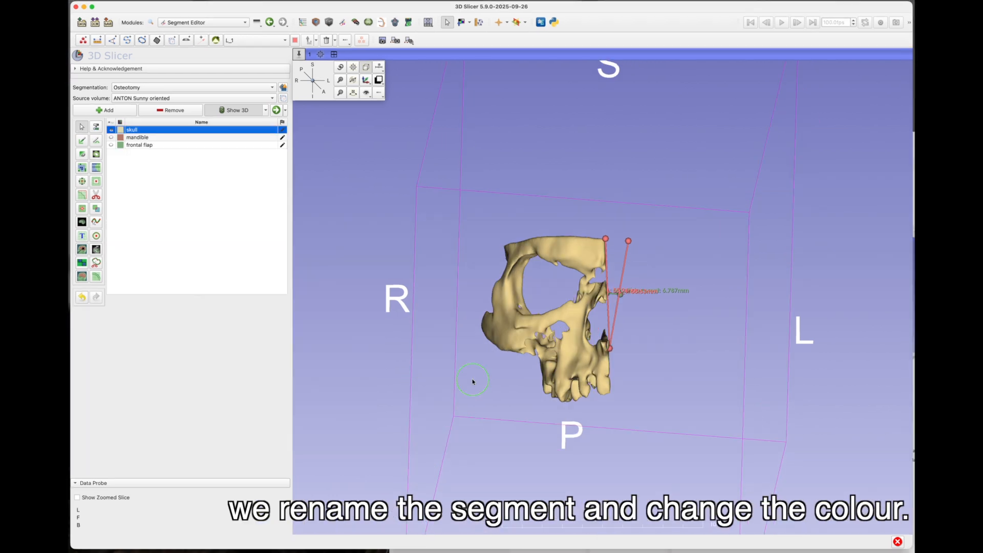
- Rename the isolated skull segment as "right orbital frame" and keep its terminology type as Tissue
{"action": "right_click_drag", "start_coordinate": [473, 381], "coordinate": [472, 455]}
{"action": "double_click", "coordinate": [131, 130]}
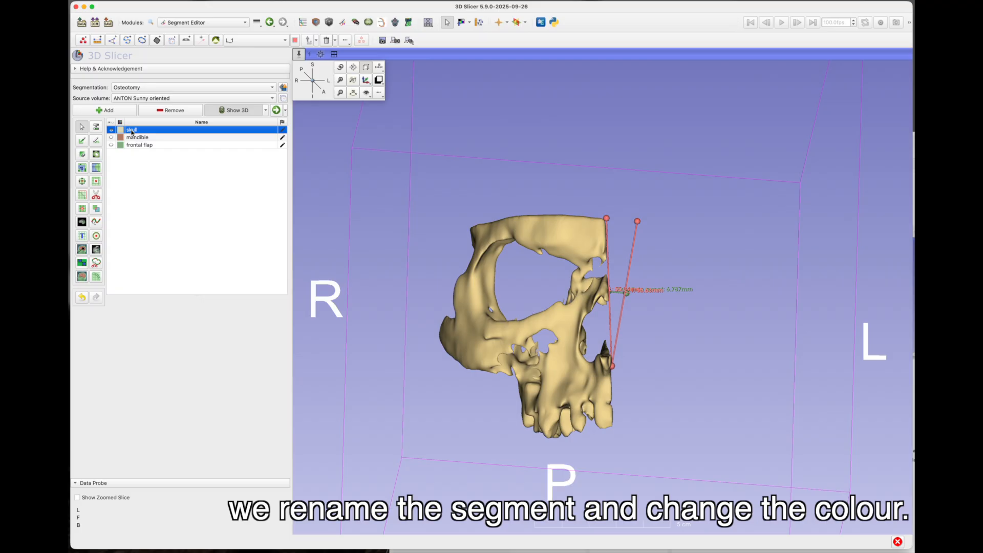
{"action": "left_click_drag", "start_coordinate": [421, 321], "coordinate": [391, 323]}
{"action": "type", "text": "n"}
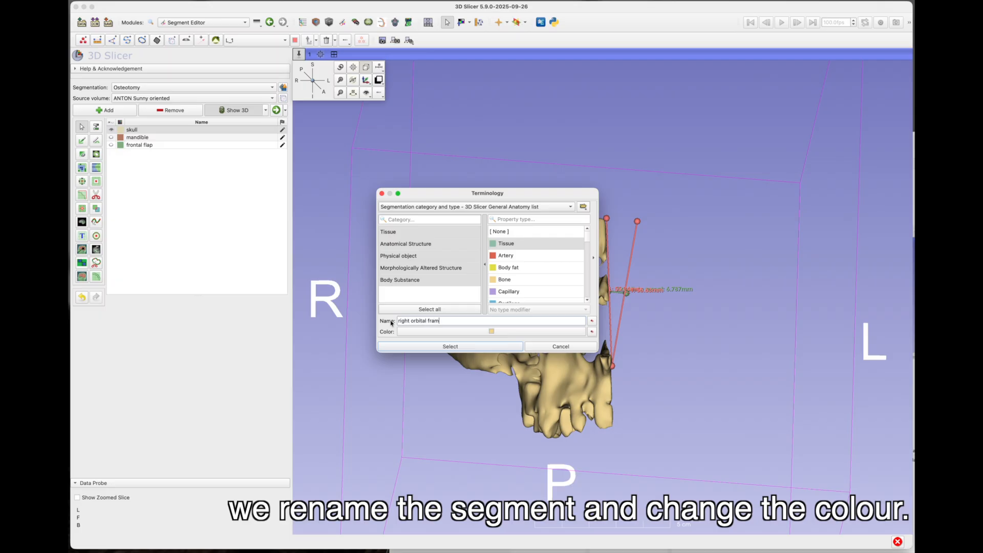
{"action": "left_click", "coordinate": [512, 244]}
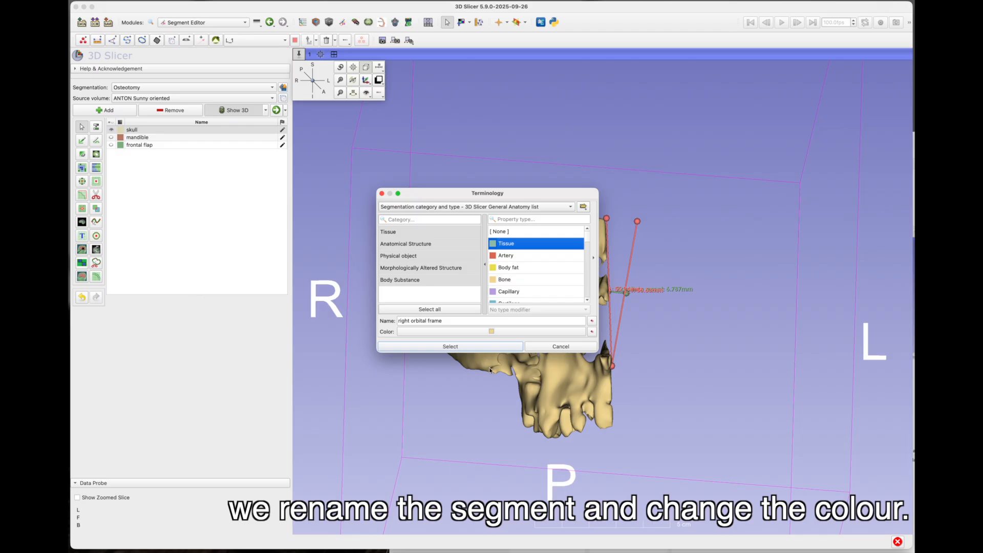
- Set the right orbital frame's colour to bright green #26f107 and accept the terminology settings
{"action": "left_click", "coordinate": [491, 331]}
{"action": "left_click", "coordinate": [571, 198]}
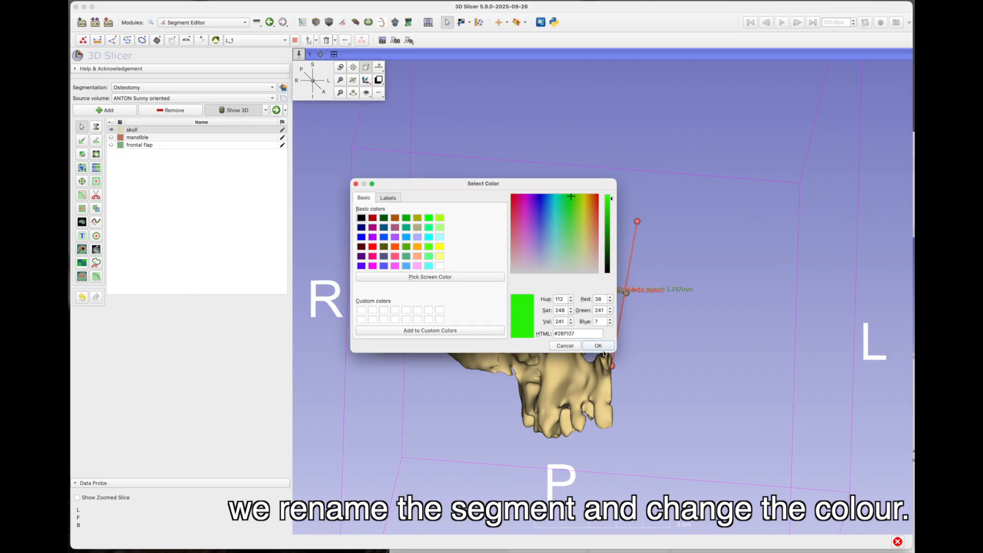
{"action": "left_click", "coordinate": [598, 345]}
{"action": "left_click", "coordinate": [511, 351]}
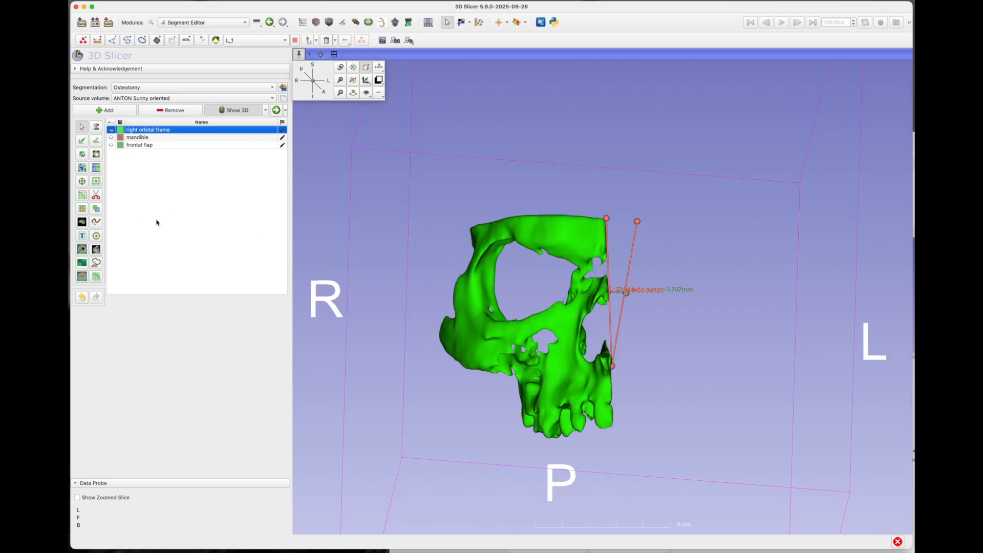
- Add a new segment and fill it with the threshold range 300 to 10042.40 outside all segments
{"action": "left_click", "coordinate": [105, 110]}
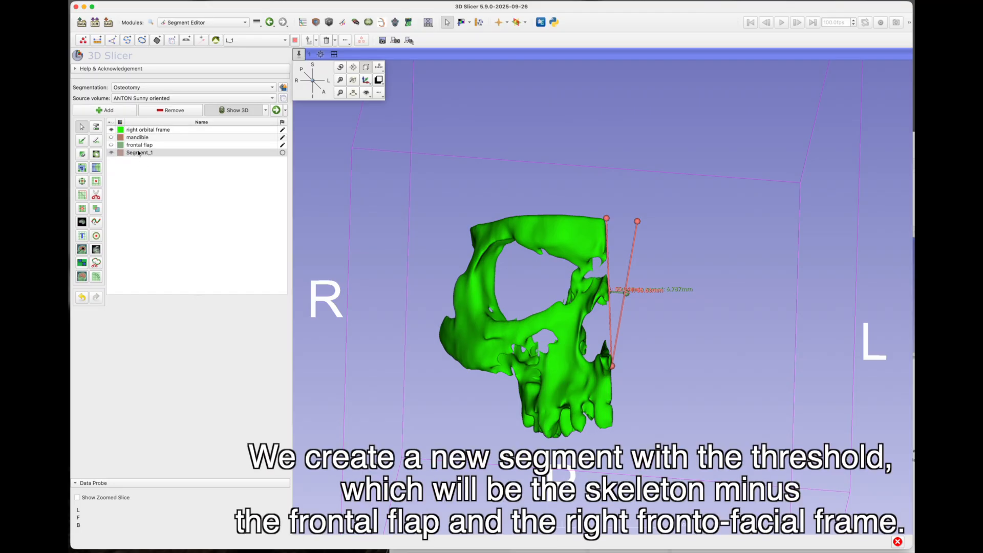
{"action": "left_click", "coordinate": [138, 153]}
{"action": "left_click", "coordinate": [96, 127]}
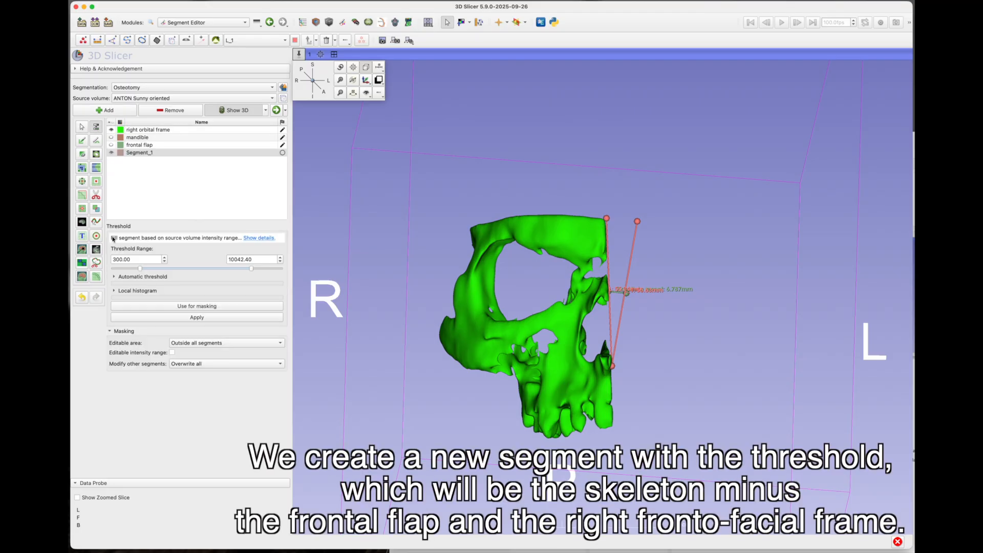
{"action": "left_click", "coordinate": [171, 318]}
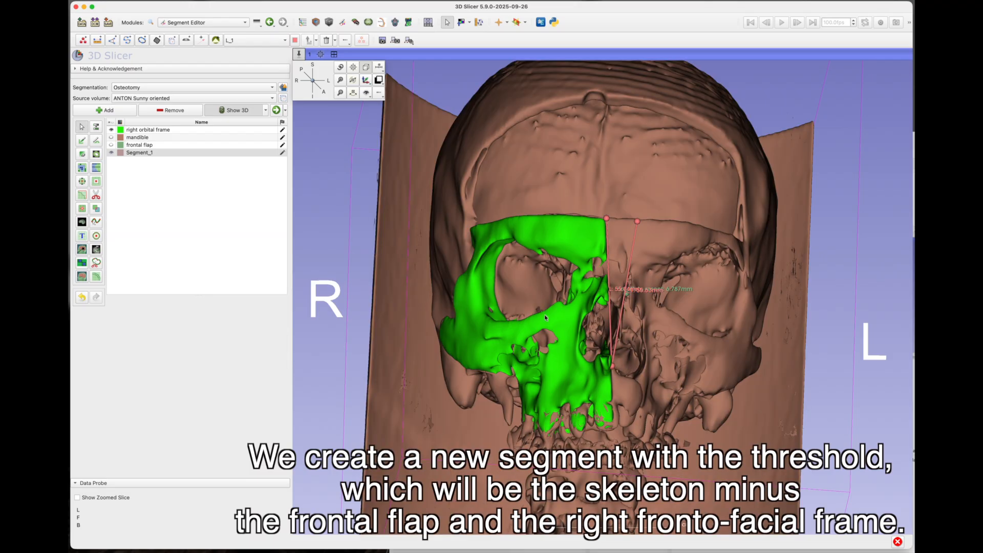
- Clean up the new thresholded segment by keeping only its largest island
{"action": "left_click_drag", "start_coordinate": [688, 295], "coordinate": [686, 319]}
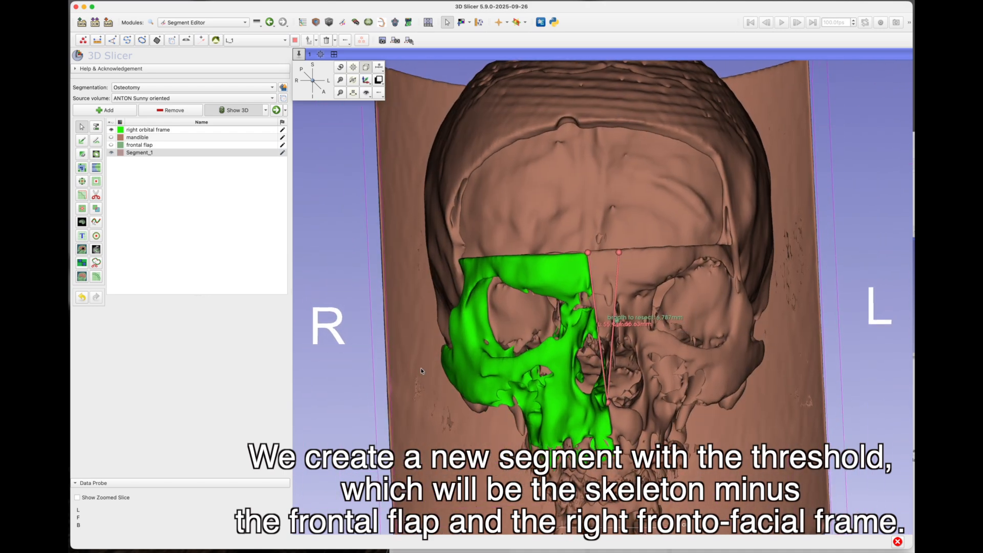
{"action": "left_click", "coordinate": [83, 208]}
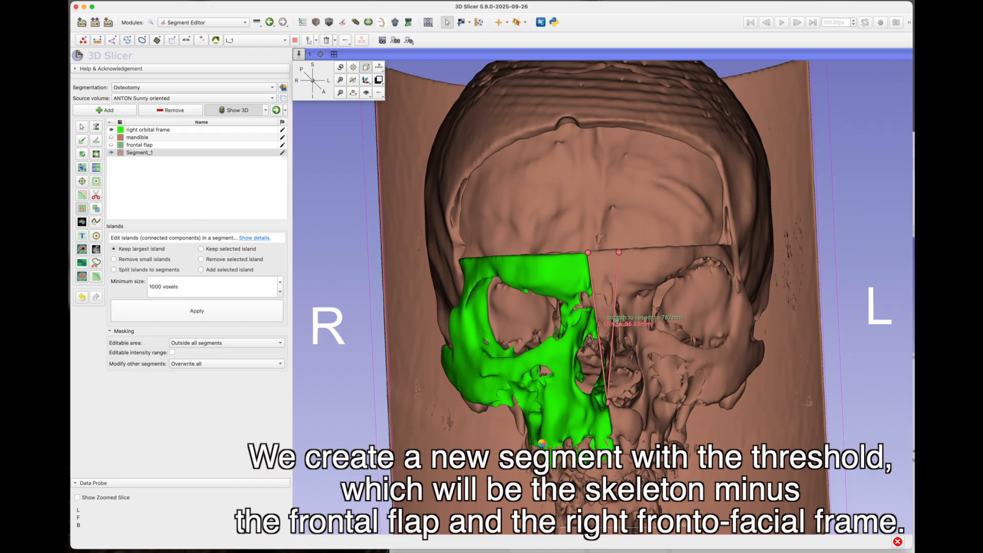
{"action": "scroll", "coordinate": [512, 344], "scroll_direction": "down", "scroll_amount": 5}
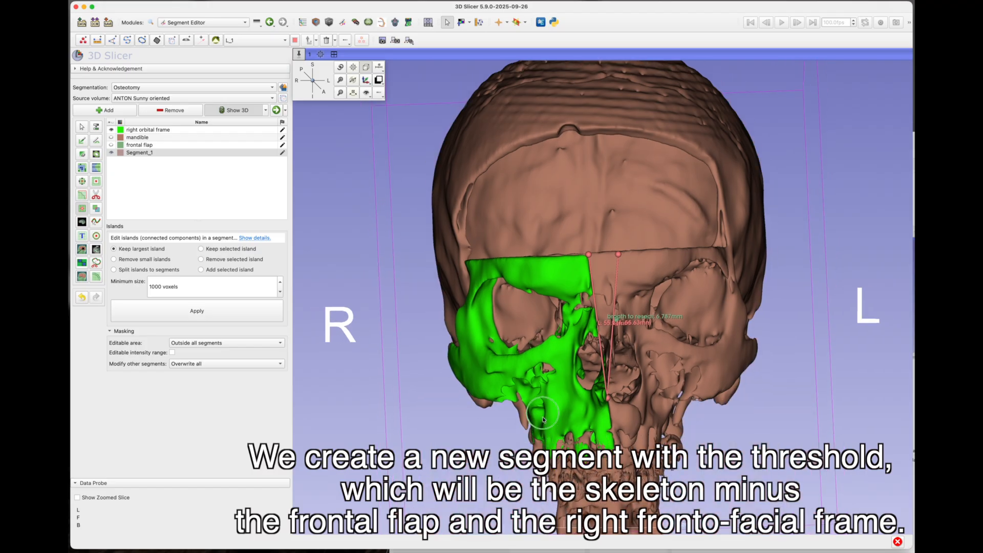
- From the front view, erase the new segment's right side along the left resection line with free-form Scissors set to Erase inside
{"action": "left_click", "coordinate": [96, 194]}
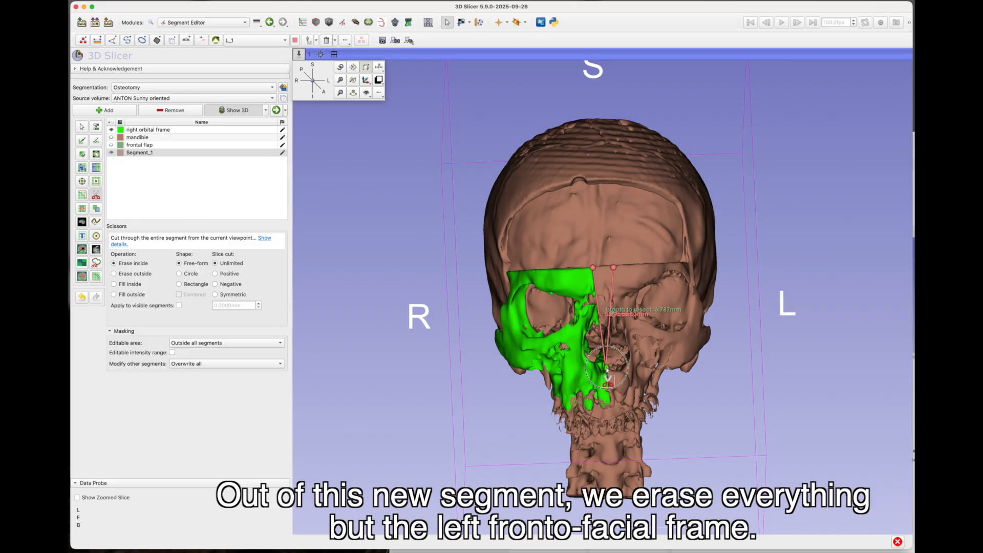
{"action": "mouse_move", "coordinate": [606, 369]}
{"action": "left_mouse_down"}
{"action": "mouse_move", "coordinate": [492, 417]}
{"action": "mouse_move", "coordinate": [567, 169]}
{"action": "mouse_move", "coordinate": [619, 172]}
{"action": "left_mouse_up"}
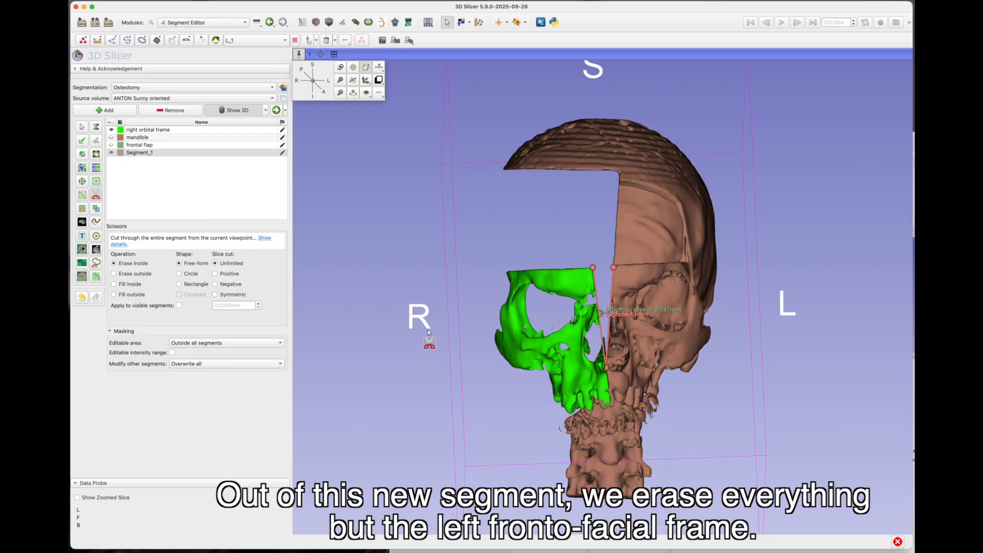
- From the left side view, erase the new segment's cranial vault above the level of the frontal cut with free-form Scissors
{"action": "left_click", "coordinate": [82, 126]}
{"action": "left_click_drag", "start_coordinate": [366, 329], "coordinate": [81, 371]}
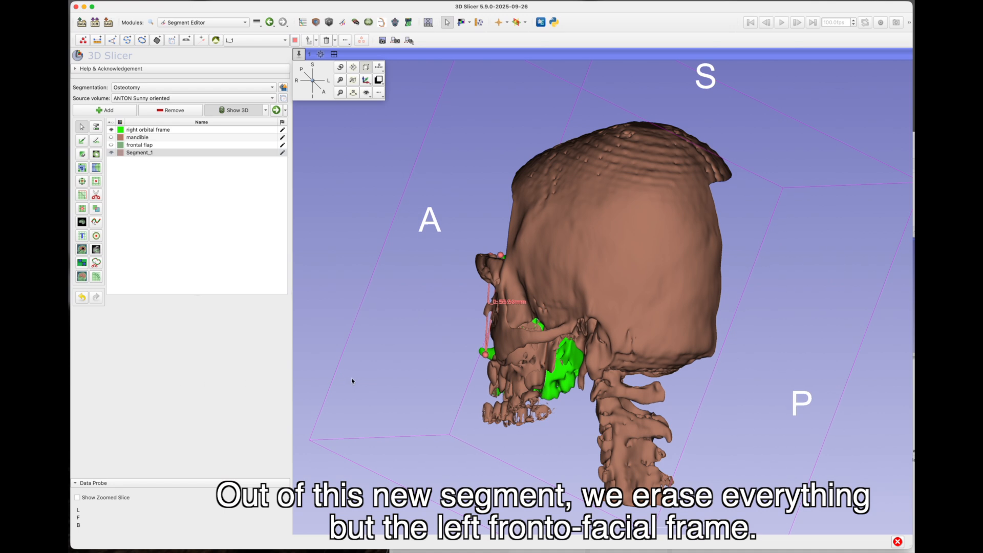
{"action": "left_click_drag", "start_coordinate": [352, 381], "coordinate": [386, 363]}
{"action": "left_click", "coordinate": [96, 195]}
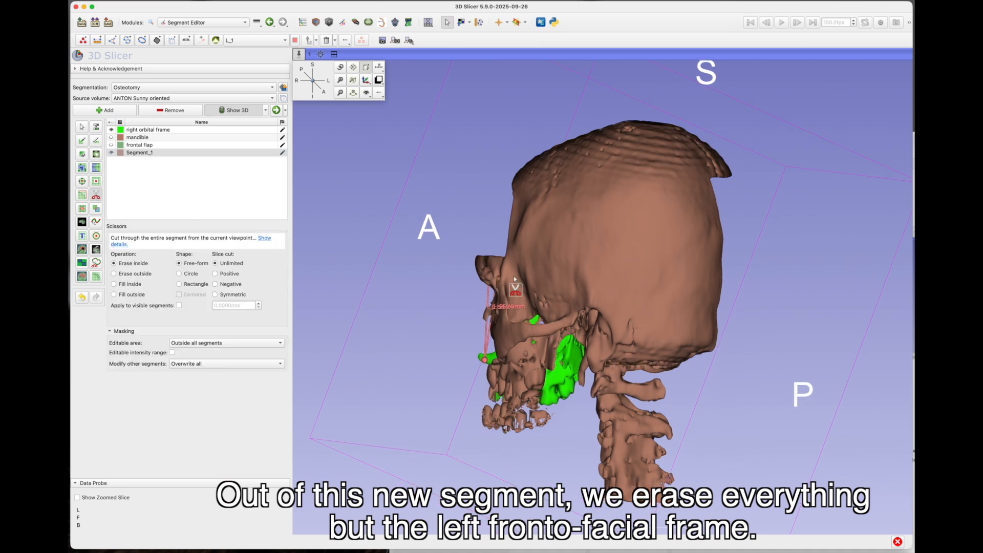
{"action": "mouse_move", "coordinate": [503, 257]}
{"action": "left_mouse_down"}
{"action": "mouse_move", "coordinate": [597, 99]}
{"action": "mouse_move", "coordinate": [800, 269]}
{"action": "mouse_move", "coordinate": [782, 318]}
{"action": "left_mouse_up"}
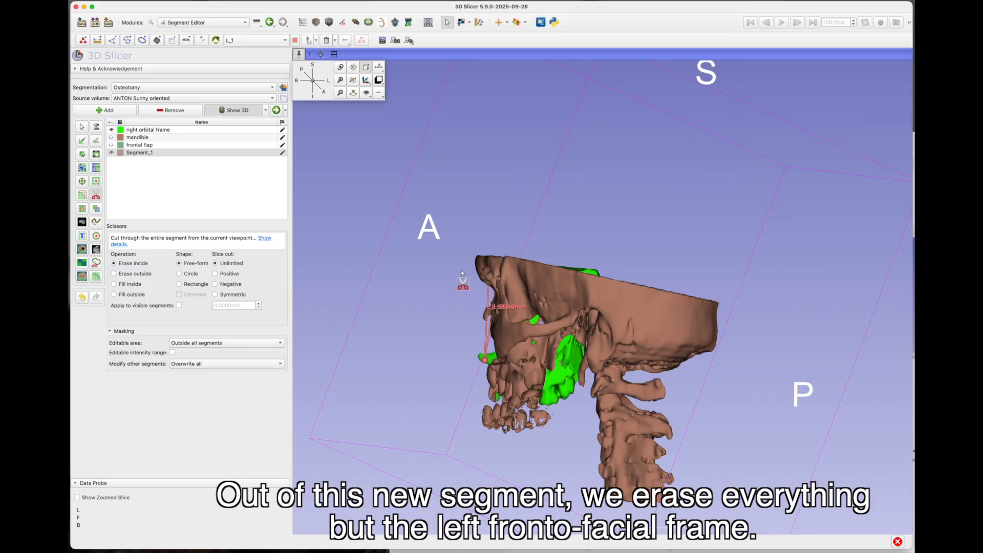
- Erase the left side wall of the cranium behind the orbit with free-form Scissors cuts from the left side and front oblique views
{"action": "left_click_drag", "start_coordinate": [414, 179], "coordinate": [426, 194]}
{"action": "left_click_drag", "start_coordinate": [440, 132], "coordinate": [398, 158]}
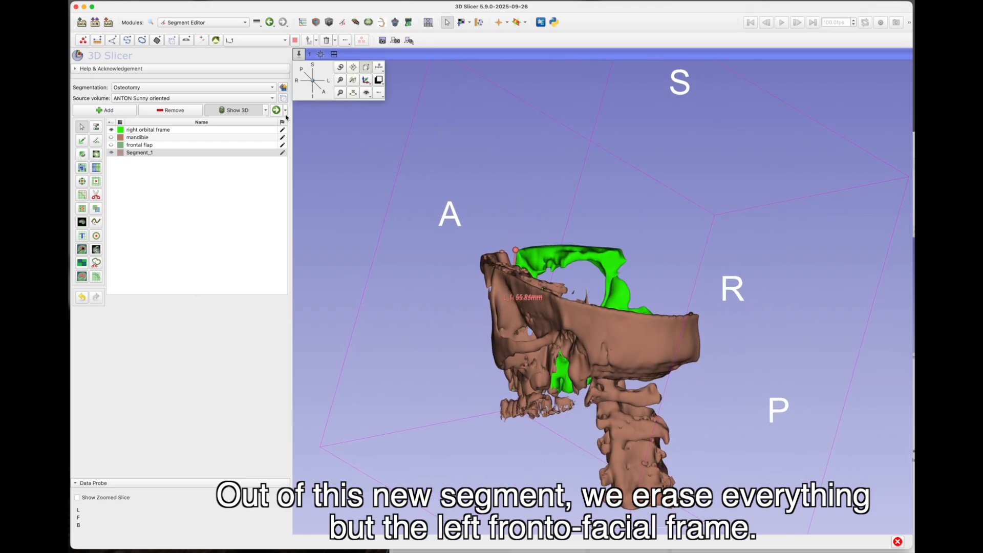
{"action": "left_click", "coordinate": [96, 195]}
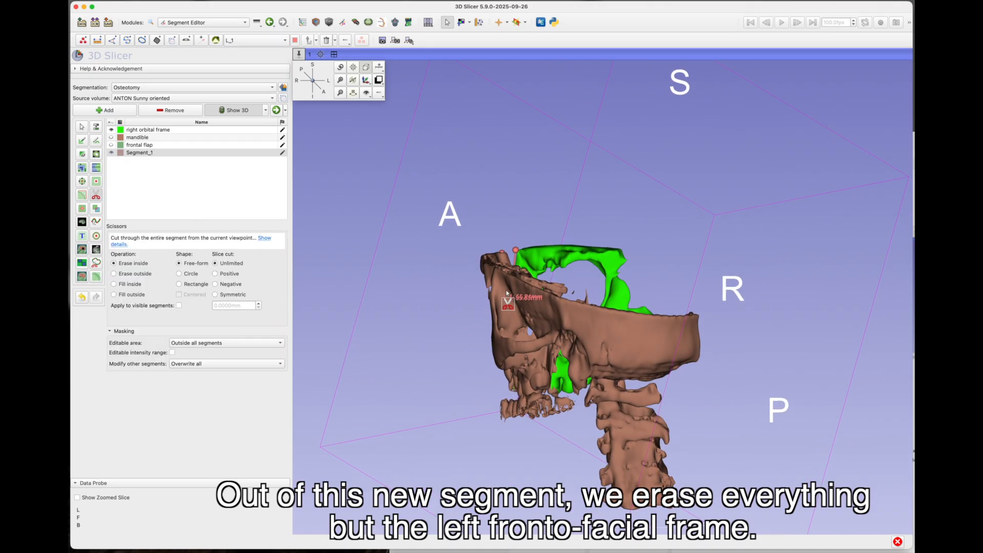
{"action": "mouse_move", "coordinate": [507, 293]}
{"action": "left_mouse_down"}
{"action": "mouse_move", "coordinate": [517, 253]}
{"action": "mouse_move", "coordinate": [549, 243]}
{"action": "mouse_move", "coordinate": [588, 270]}
{"action": "mouse_move", "coordinate": [596, 296]}
{"action": "left_mouse_up"}
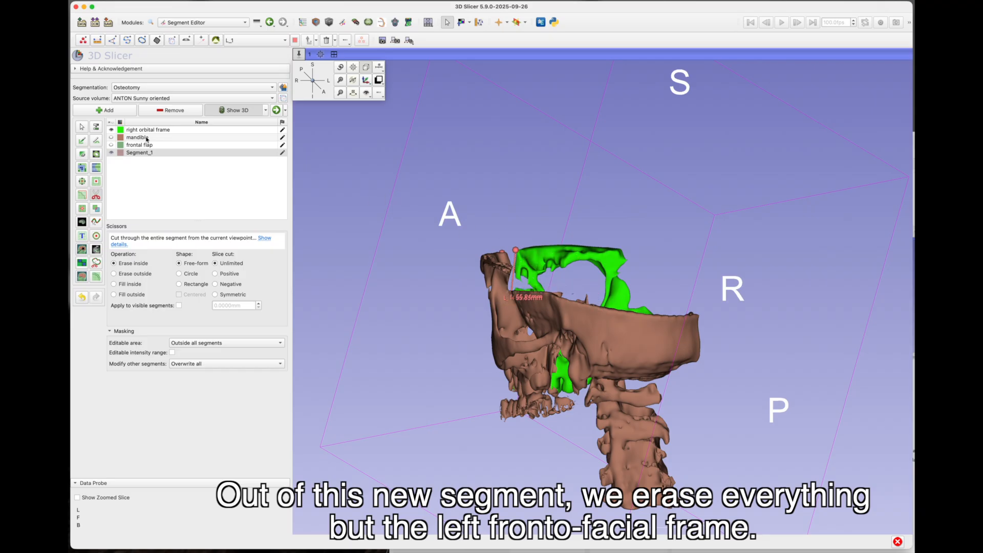
{"action": "left_click", "coordinate": [82, 127]}
{"action": "left_click_drag", "start_coordinate": [372, 190], "coordinate": [887, 230]}
{"action": "left_click", "coordinate": [96, 195]}
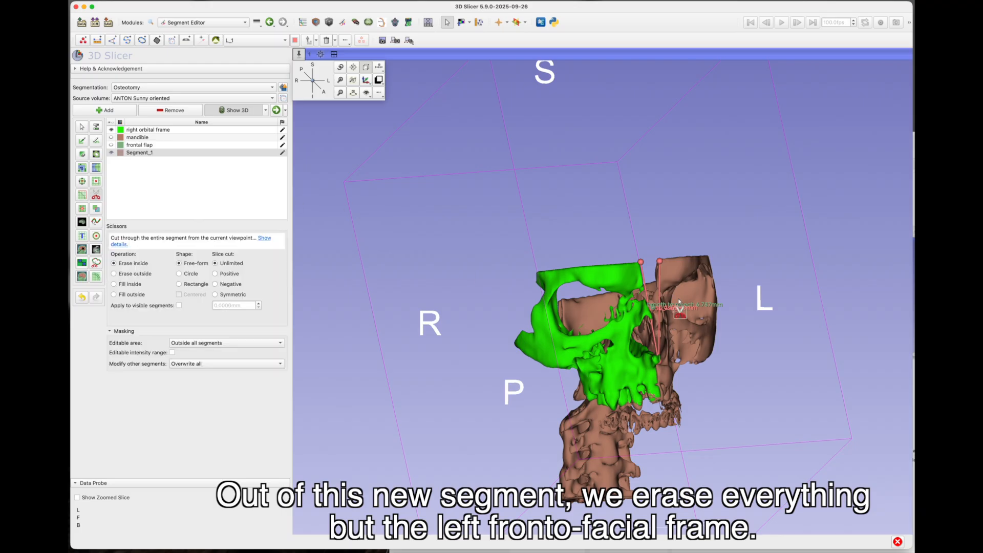
{"action": "mouse_move", "coordinate": [695, 281]}
{"action": "left_mouse_down"}
{"action": "mouse_move", "coordinate": [696, 316]}
{"action": "mouse_move", "coordinate": [678, 301]}
{"action": "left_mouse_up"}
- Hide the right orbital frame and, from the left side view, erase bone and tooth fragments around the new segment's upper jaw with Scissors
{"action": "left_click", "coordinate": [81, 127]}
{"action": "left_click_drag", "start_coordinate": [358, 237], "coordinate": [238, 219]}
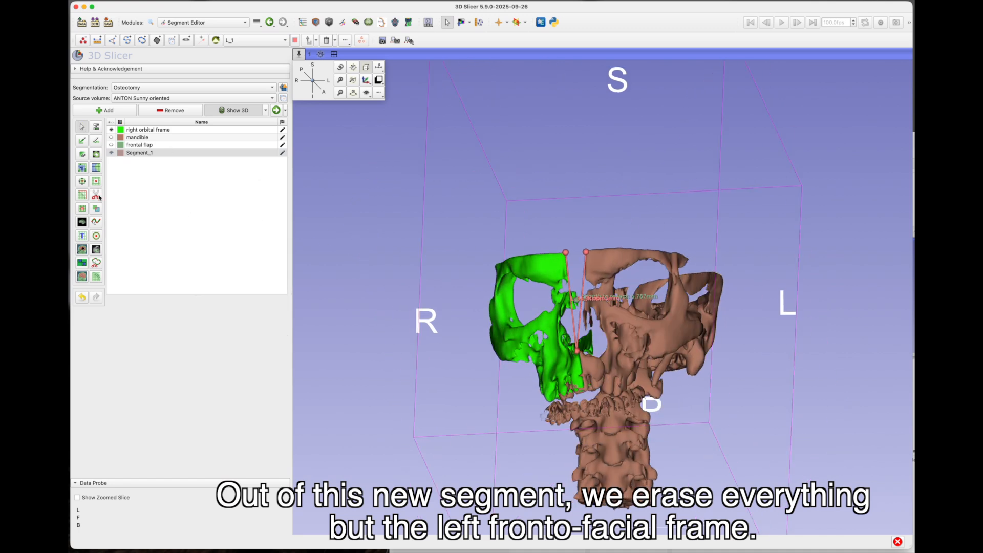
{"action": "left_click", "coordinate": [112, 130]}
{"action": "left_click_drag", "start_coordinate": [415, 301], "coordinate": [366, 286]}
{"action": "left_click", "coordinate": [94, 194]}
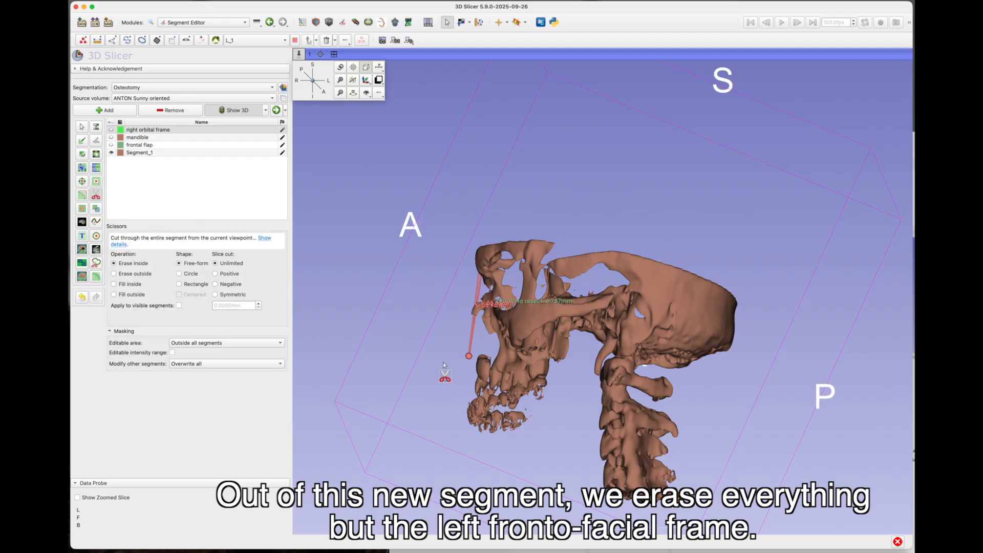
{"action": "left_click", "coordinate": [478, 351]}
{"action": "left_click", "coordinate": [485, 292]}
{"action": "left_click", "coordinate": [139, 152]}
{"action": "left_click", "coordinate": [95, 197]}
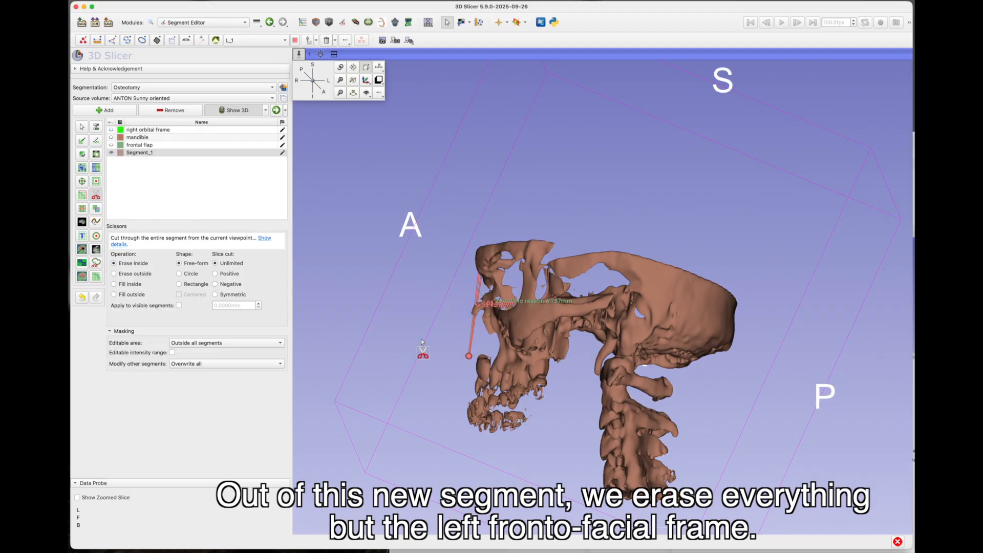
{"action": "mouse_move", "coordinate": [472, 355]}
{"action": "left_mouse_down"}
{"action": "mouse_move", "coordinate": [491, 358]}
{"action": "mouse_move", "coordinate": [496, 404]}
{"action": "mouse_move", "coordinate": [397, 416]}
{"action": "left_mouse_up"}
{"action": "left_click_drag", "start_coordinate": [502, 410], "coordinate": [502, 409]}
{"action": "mouse_move", "coordinate": [552, 364]}
{"action": "left_mouse_down"}
{"action": "mouse_move", "coordinate": [558, 318]}
{"action": "mouse_move", "coordinate": [583, 325]}
{"action": "mouse_move", "coordinate": [595, 365]}
{"action": "mouse_move", "coordinate": [587, 383]}
{"action": "left_mouse_up"}
- Erase the rear skull base and spine portion behind the left face, plus fragments beside the resection lines, with free-form Scissors
{"action": "left_click", "coordinate": [81, 125]}
{"action": "left_click_drag", "start_coordinate": [366, 281], "coordinate": [512, 312]}
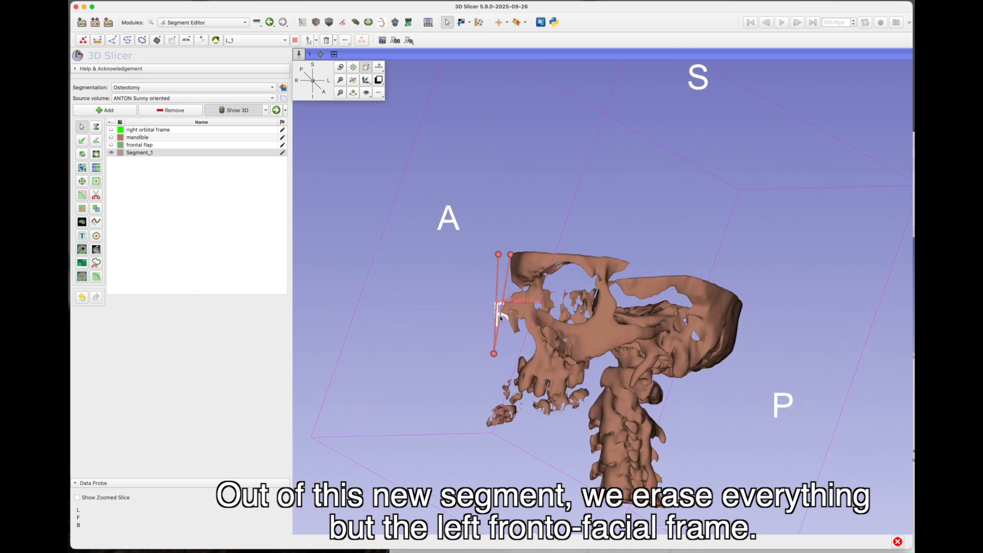
{"action": "left_click", "coordinate": [96, 195]}
{"action": "mouse_move", "coordinate": [621, 326]}
{"action": "left_mouse_down"}
{"action": "mouse_move", "coordinate": [634, 302]}
{"action": "mouse_move", "coordinate": [768, 499]}
{"action": "mouse_move", "coordinate": [635, 483]}
{"action": "mouse_move", "coordinate": [633, 512]}
{"action": "left_mouse_up"}
{"action": "left_click", "coordinate": [82, 126]}
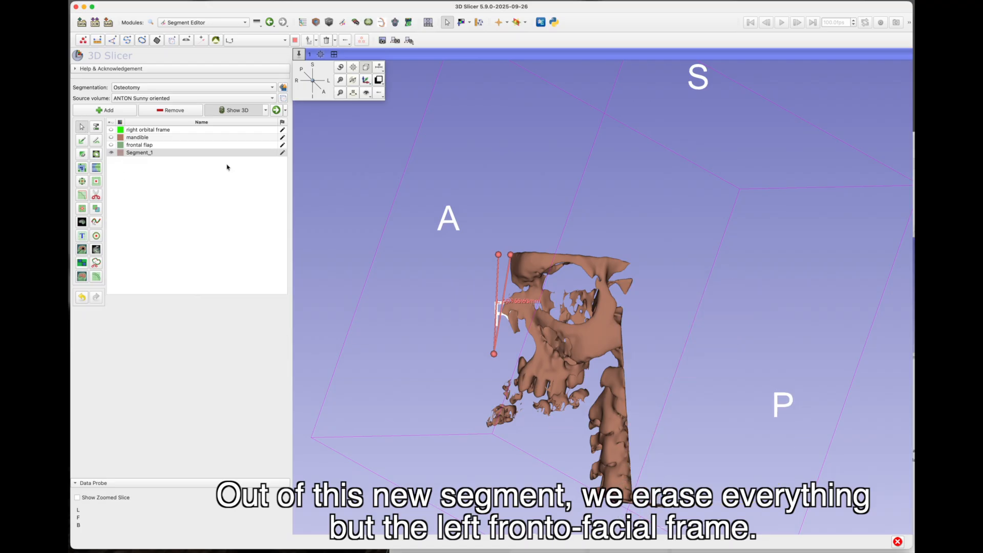
{"action": "left_click_drag", "start_coordinate": [440, 252], "coordinate": [527, 248]}
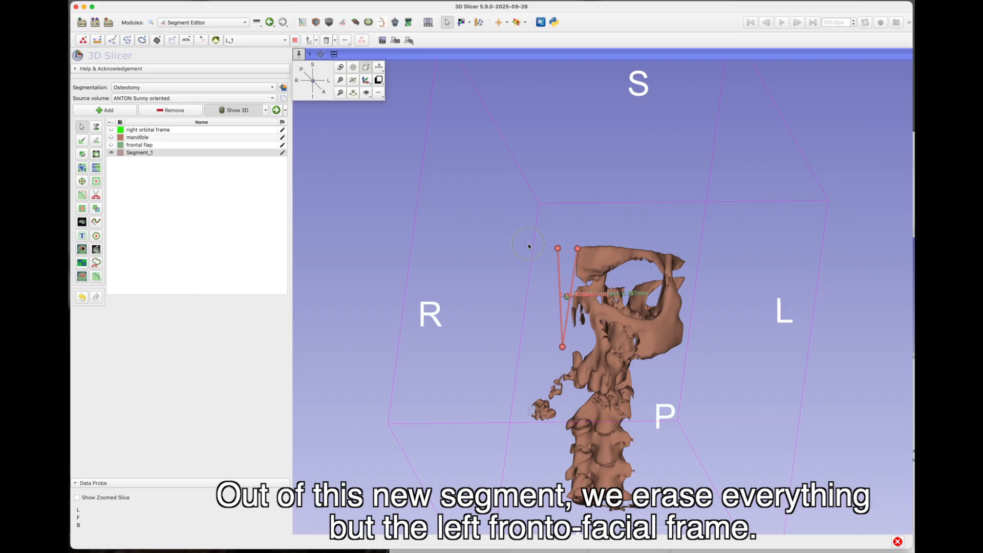
{"action": "left_click", "coordinate": [97, 197]}
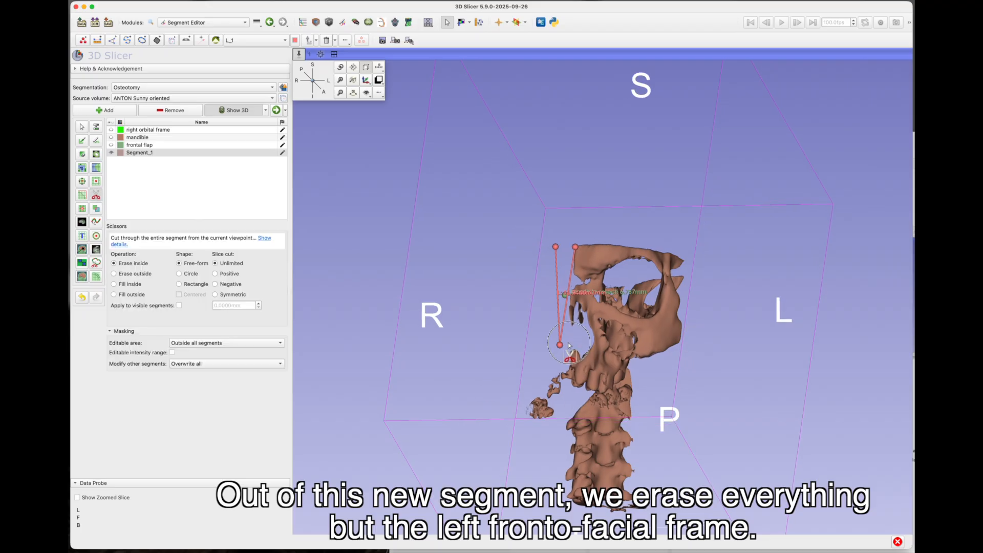
{"action": "mouse_move", "coordinate": [574, 346]}
{"action": "left_mouse_down"}
{"action": "mouse_move", "coordinate": [569, 373]}
{"action": "mouse_move", "coordinate": [501, 314]}
{"action": "left_mouse_up"}
- Cut the remaining skull base and cervical spine away from behind the left facial frame, keeping only the segment's largest island
{"action": "left_click", "coordinate": [84, 128]}
{"action": "left_click_drag", "start_coordinate": [522, 165], "coordinate": [335, 192]}
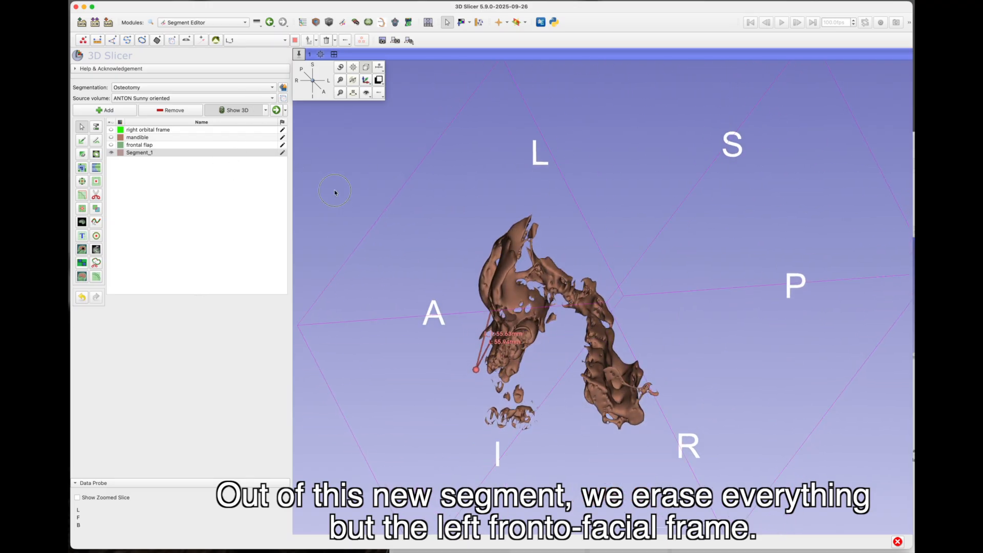
{"action": "left_click", "coordinate": [96, 195]}
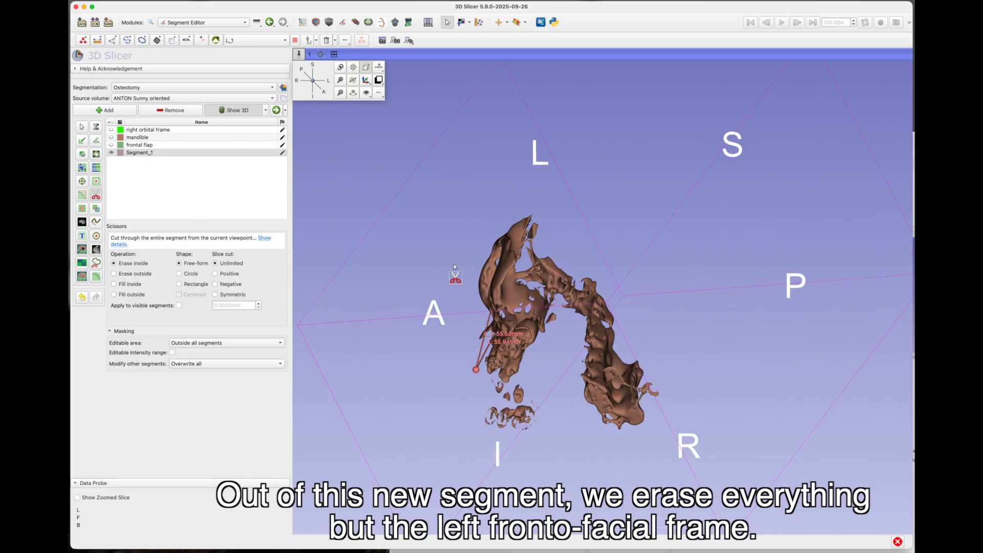
{"action": "mouse_move", "coordinate": [533, 220]}
{"action": "left_mouse_down"}
{"action": "mouse_move", "coordinate": [524, 268]}
{"action": "mouse_move", "coordinate": [550, 309]}
{"action": "mouse_move", "coordinate": [750, 497]}
{"action": "mouse_move", "coordinate": [624, 74]}
{"action": "left_mouse_up"}
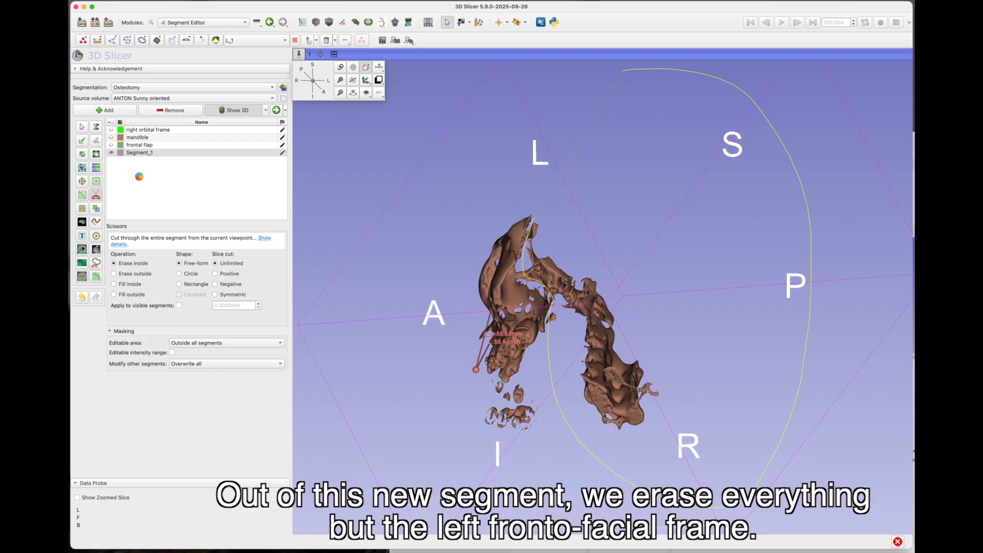
{"action": "left_click", "coordinate": [82, 207]}
{"action": "left_click", "coordinate": [205, 312]}
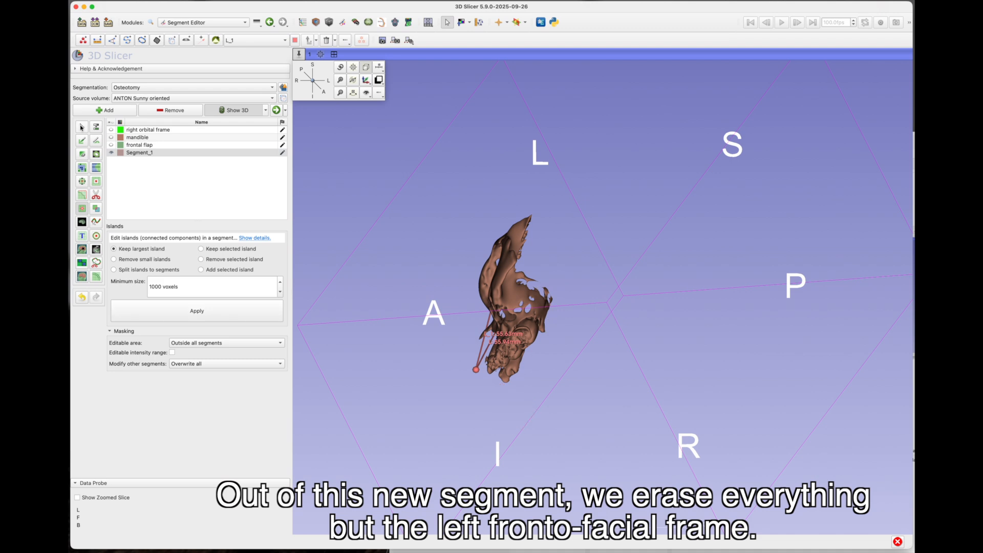
- From the side view, erase the bony projection behind the left orbit with free-form Scissors set to Erase inside
{"action": "left_click", "coordinate": [82, 126]}
{"action": "left_click_drag", "start_coordinate": [340, 206], "coordinate": [411, 346]}
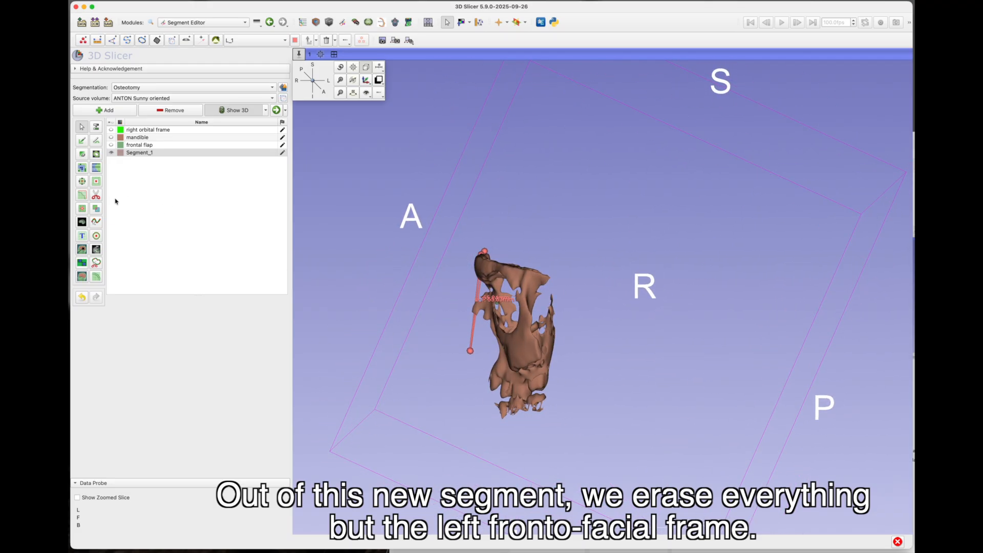
{"action": "left_click", "coordinate": [96, 195]}
{"action": "mouse_move", "coordinate": [534, 321]}
{"action": "left_mouse_down"}
{"action": "mouse_move", "coordinate": [565, 350]}
{"action": "mouse_move", "coordinate": [585, 292]}
{"action": "mouse_move", "coordinate": [576, 251]}
{"action": "left_mouse_up"}
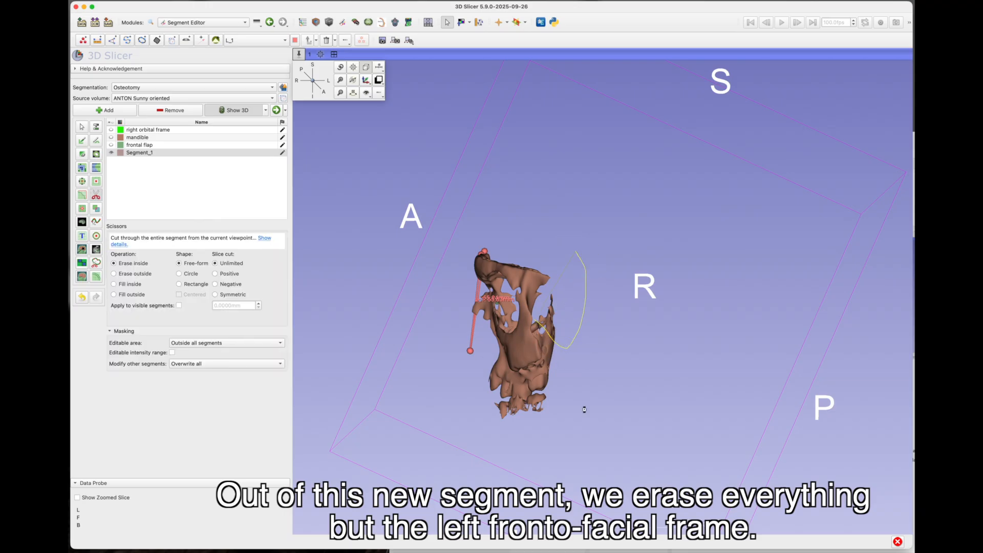
- Erase the tooth fragments remaining beneath the left upper jaw with free-form Scissors and switch to the Islands effect
{"action": "left_click", "coordinate": [84, 129]}
{"action": "left_click_drag", "start_coordinate": [342, 276], "coordinate": [331, 221]}
{"action": "left_click", "coordinate": [98, 198]}
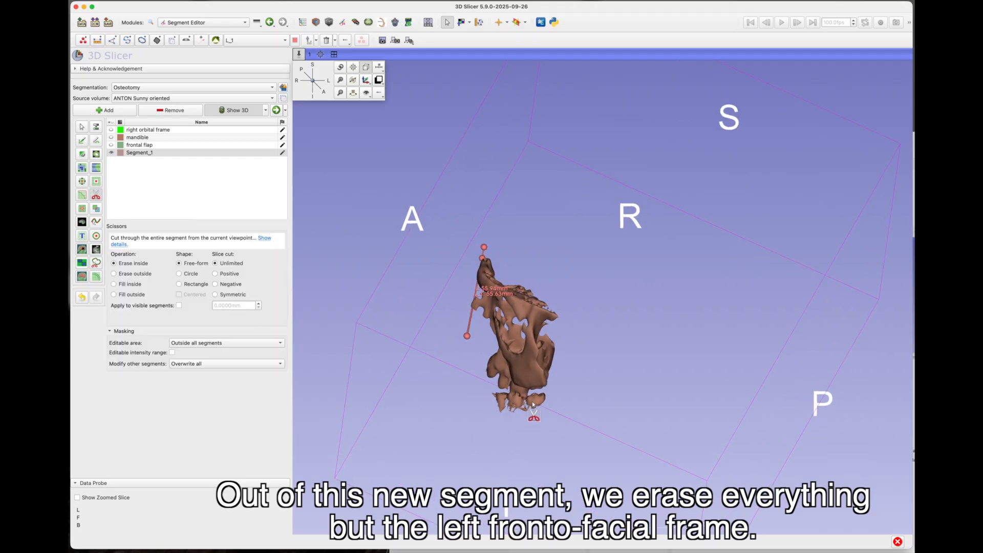
{"action": "mouse_move", "coordinate": [528, 397]}
{"action": "left_mouse_down"}
{"action": "mouse_move", "coordinate": [504, 395]}
{"action": "mouse_move", "coordinate": [493, 464]}
{"action": "mouse_move", "coordinate": [556, 460]}
{"action": "left_mouse_up"}
{"action": "left_click", "coordinate": [82, 208]}
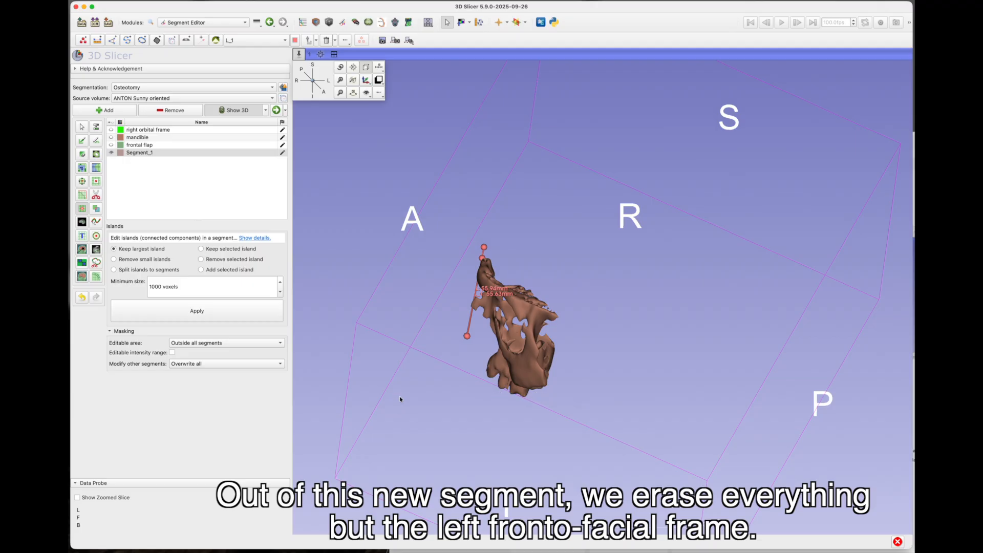
- Inspect the left frame from several angles and erase the thin bone remnants along its inner rear edge with free-form Scissors
{"action": "scroll", "coordinate": [402, 391], "scroll_direction": "up", "scroll_amount": 5}
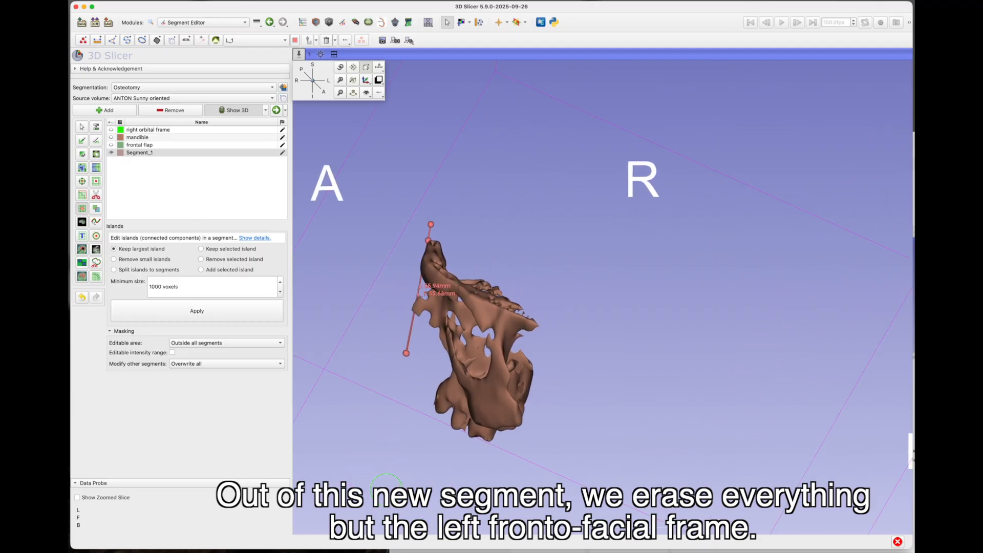
{"action": "left_click", "coordinate": [321, 54]}
{"action": "left_click", "coordinate": [322, 91]}
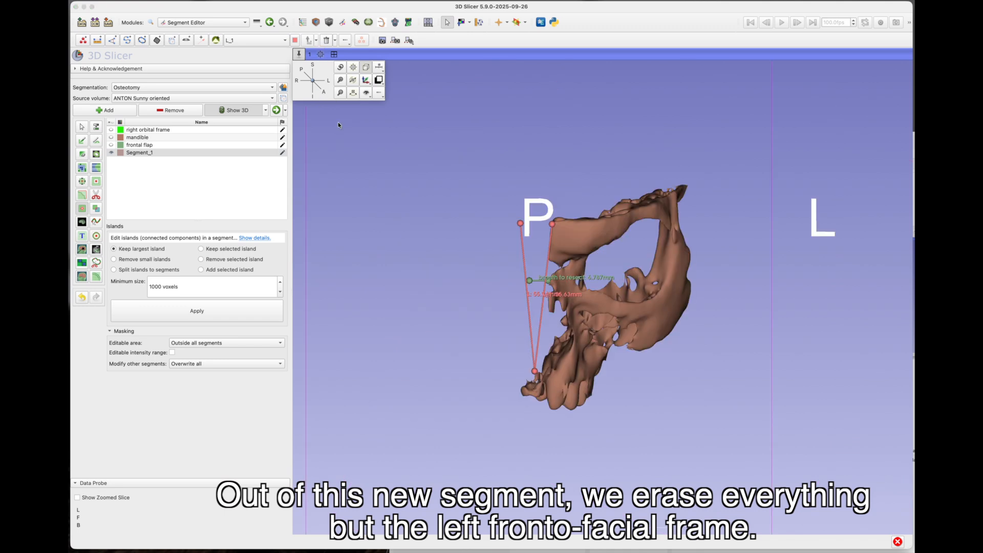
{"action": "left_click", "coordinate": [329, 80]}
{"action": "left_click", "coordinate": [313, 67]}
{"action": "left_click", "coordinate": [313, 95]}
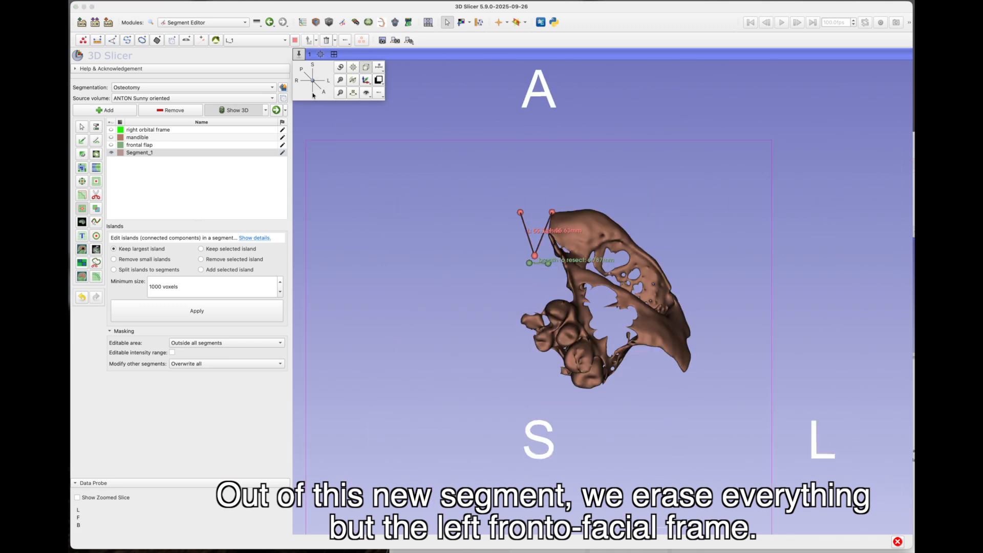
{"action": "left_click_drag", "start_coordinate": [389, 220], "coordinate": [121, 255]}
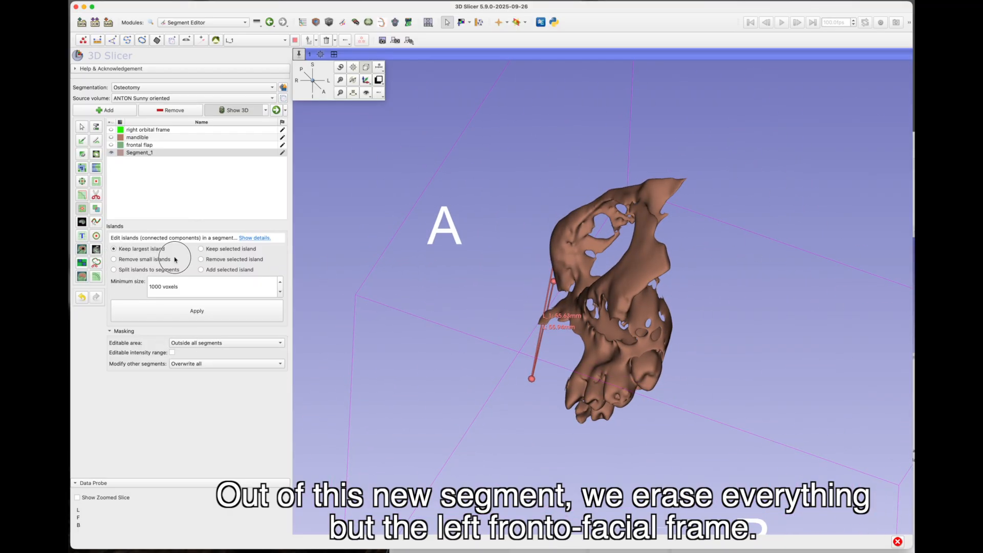
{"action": "left_click_drag", "start_coordinate": [311, 282], "coordinate": [164, 266]}
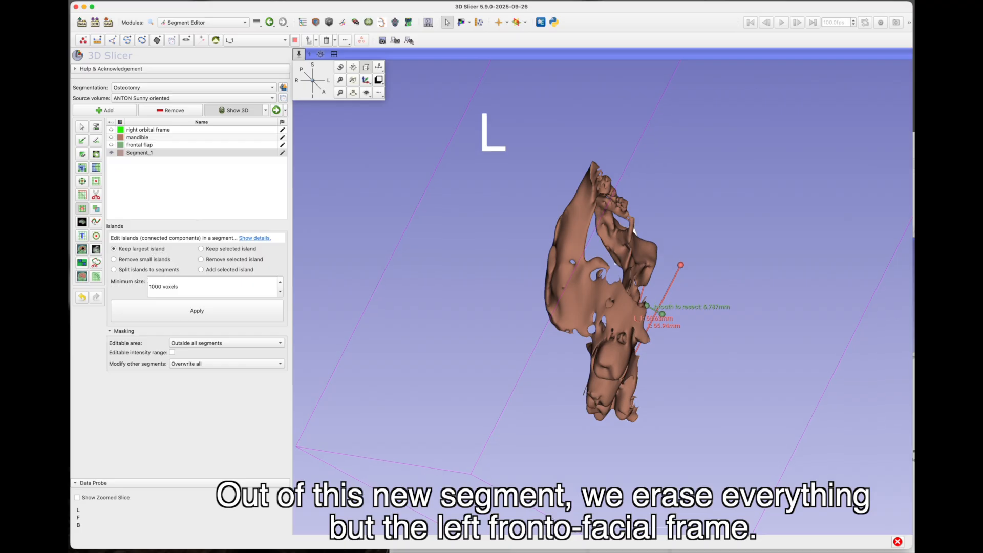
{"action": "left_click", "coordinate": [95, 195]}
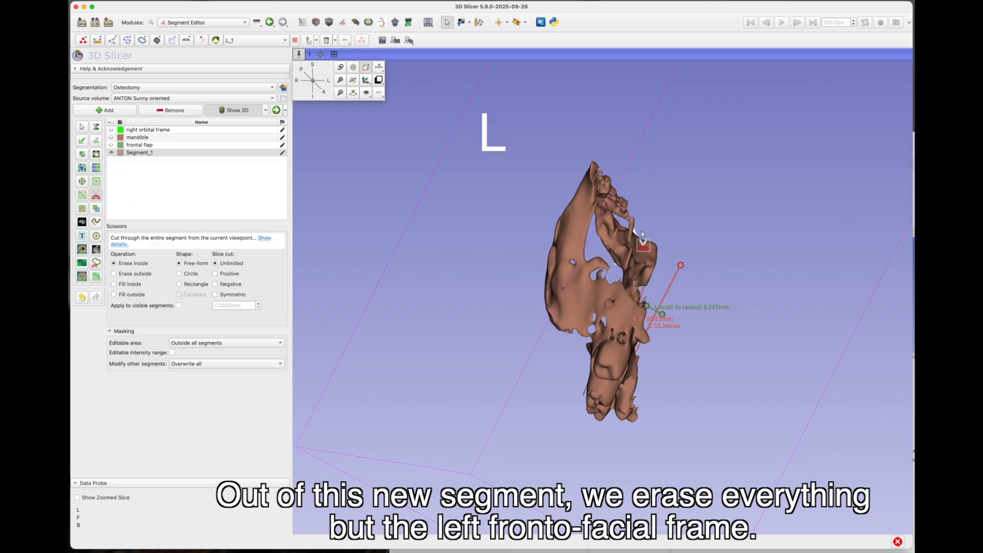
{"action": "mouse_move", "coordinate": [621, 226]}
{"action": "left_mouse_down"}
{"action": "mouse_move", "coordinate": [604, 169]}
{"action": "mouse_move", "coordinate": [692, 160]}
{"action": "left_mouse_up"}
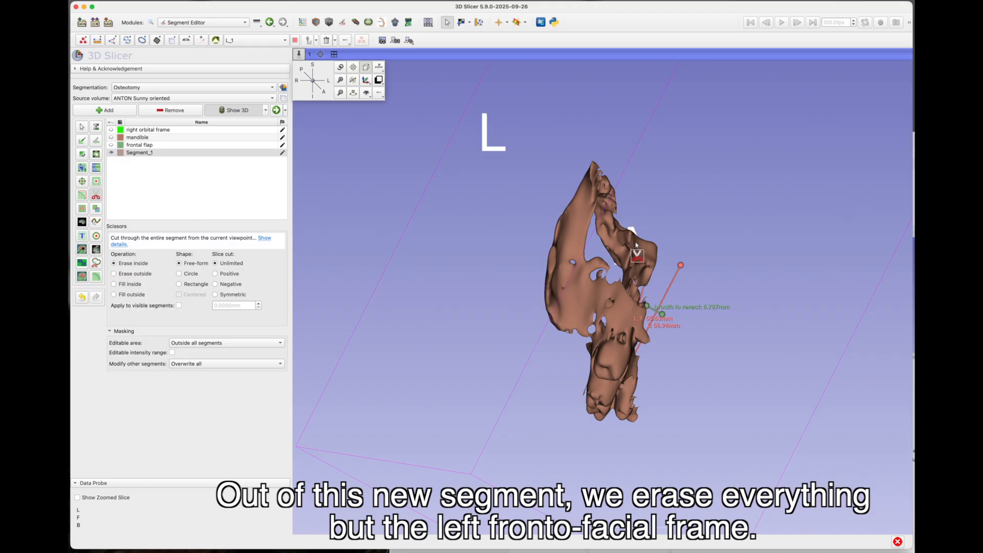
{"action": "mouse_move", "coordinate": [633, 232]}
{"action": "left_mouse_down"}
{"action": "mouse_move", "coordinate": [649, 144]}
{"action": "mouse_move", "coordinate": [582, 132]}
{"action": "left_mouse_up"}
- Rename the new segment "left frame" and set its color to red
{"action": "double_click", "coordinate": [139, 154]}
{"action": "left_click_drag", "start_coordinate": [425, 321], "coordinate": [371, 323]}
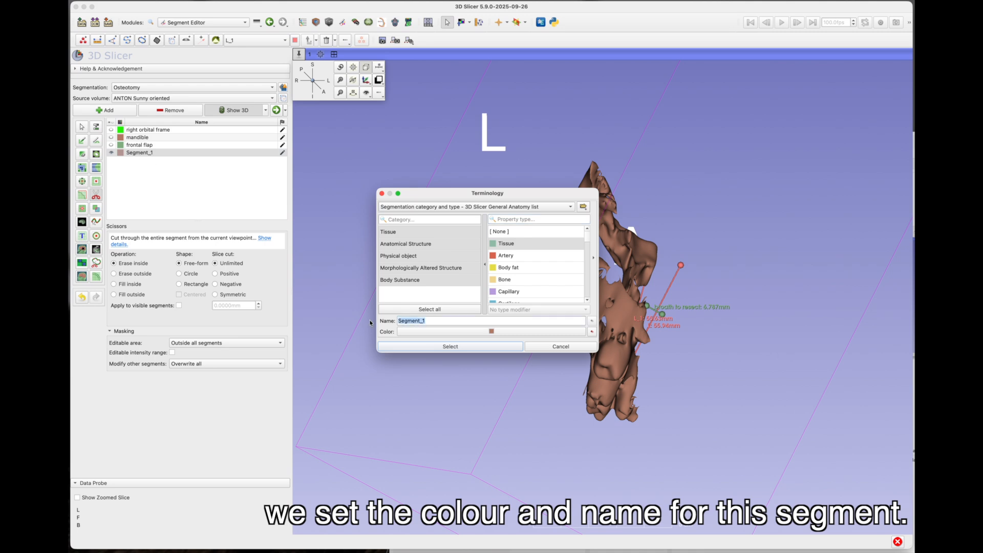
{"action": "key", "text": "BackSpace"}
{"action": "left_click", "coordinate": [491, 331]}
{"action": "left_click", "coordinate": [597, 196]}
{"action": "left_click", "coordinate": [609, 197]}
{"action": "left_click", "coordinate": [597, 346]}
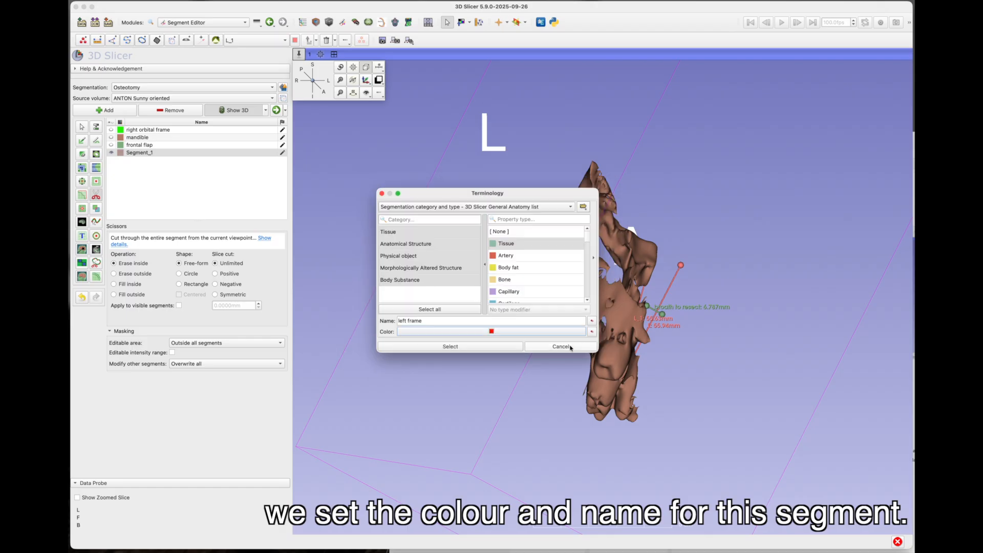
{"action": "left_click", "coordinate": [504, 348]}
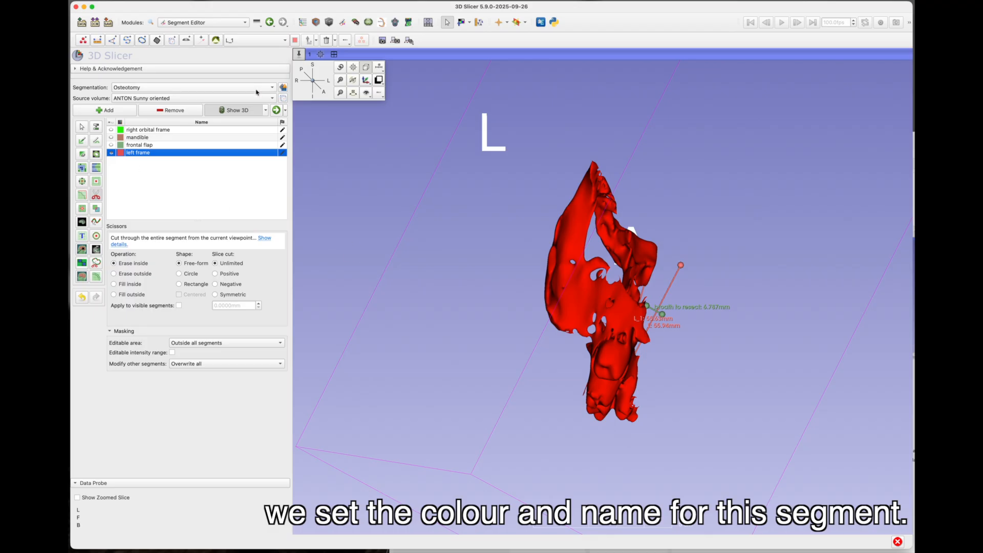
- Show the right orbital frame together with the left frame and view both from the front
{"action": "left_click", "coordinate": [323, 93]}
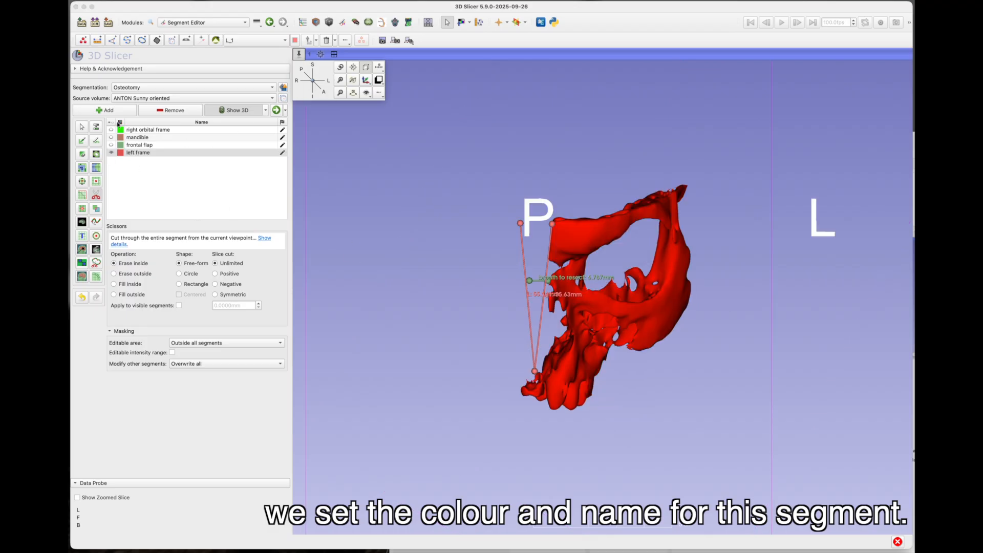
{"action": "left_click", "coordinate": [111, 129]}
{"action": "key", "text": "Escape"}
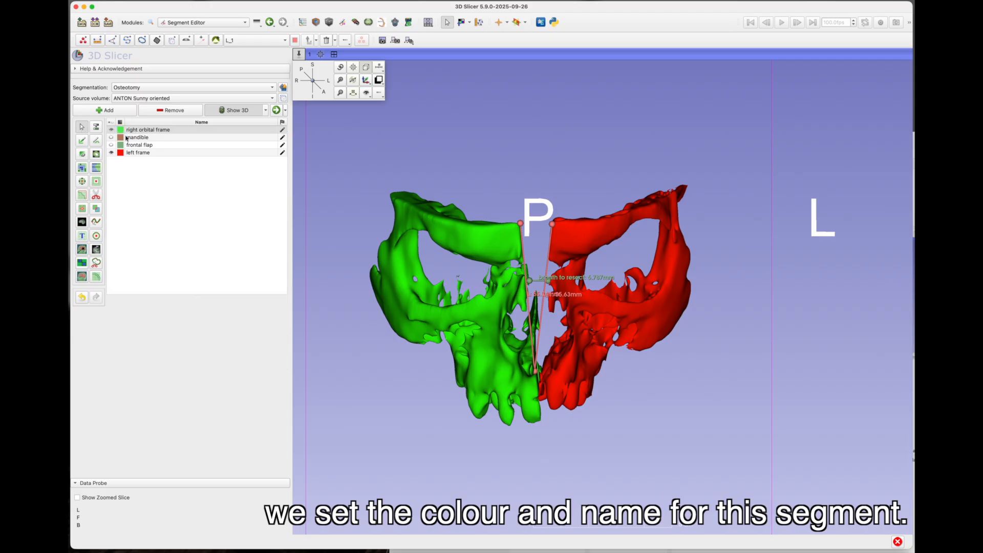
{"action": "left_click_drag", "start_coordinate": [460, 164], "coordinate": [459, 114]}
{"action": "left_click_drag", "start_coordinate": [393, 111], "coordinate": [445, 108]}
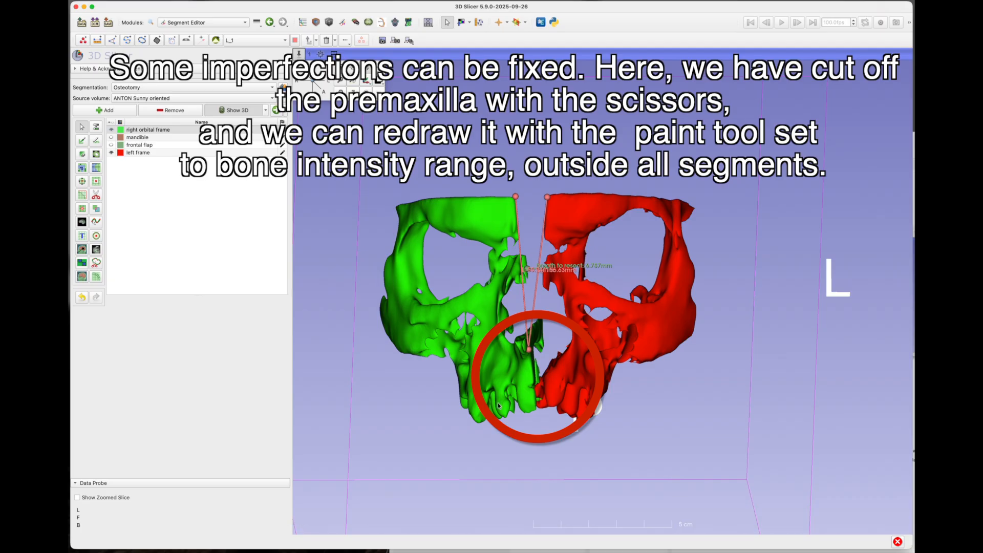
- Set up the Paint effect outside all segments with an editable intensity range of 250.00 to 9519.50
{"action": "left_click", "coordinate": [82, 141]}
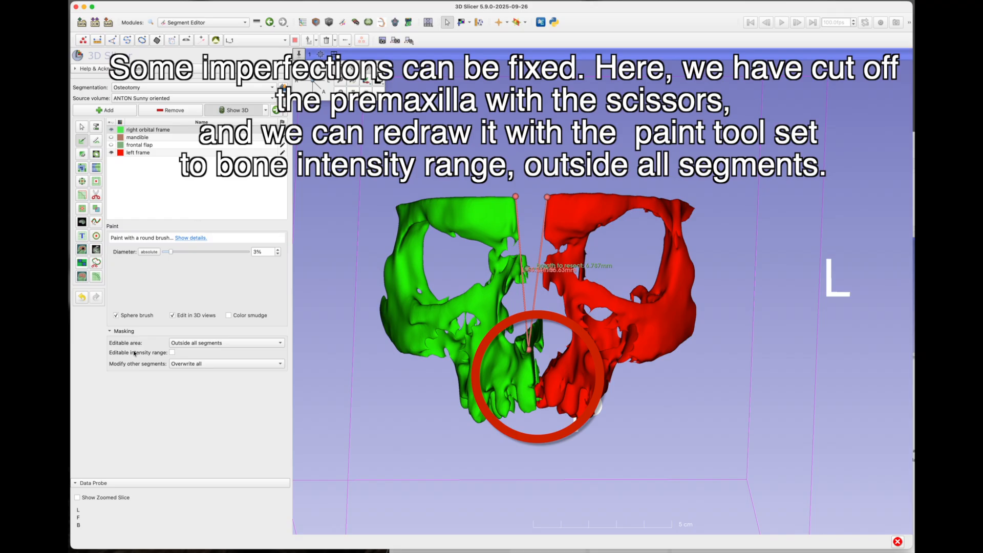
{"action": "left_click", "coordinate": [172, 352]}
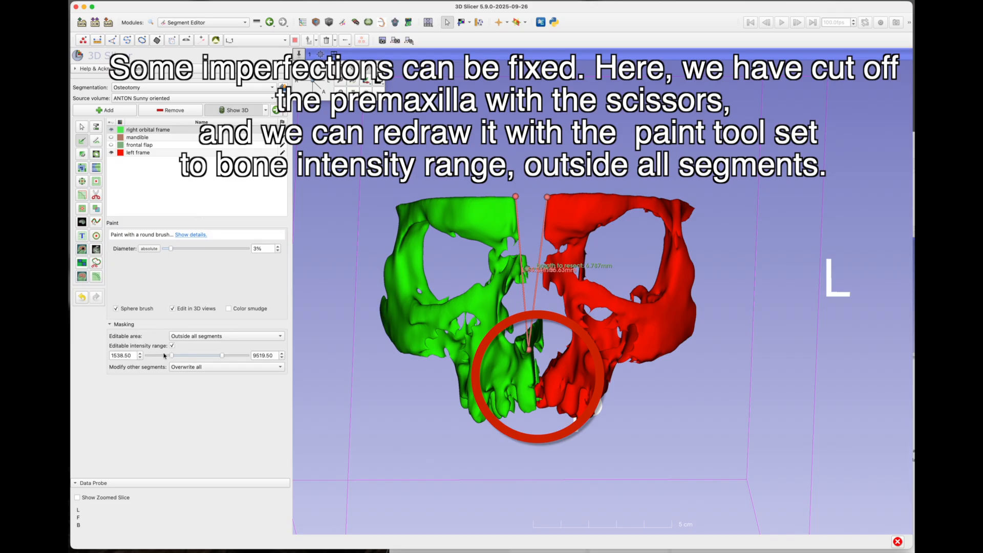
{"action": "left_click_drag", "start_coordinate": [172, 355], "coordinate": [180, 355]}
{"action": "type", "text": "250.00"}
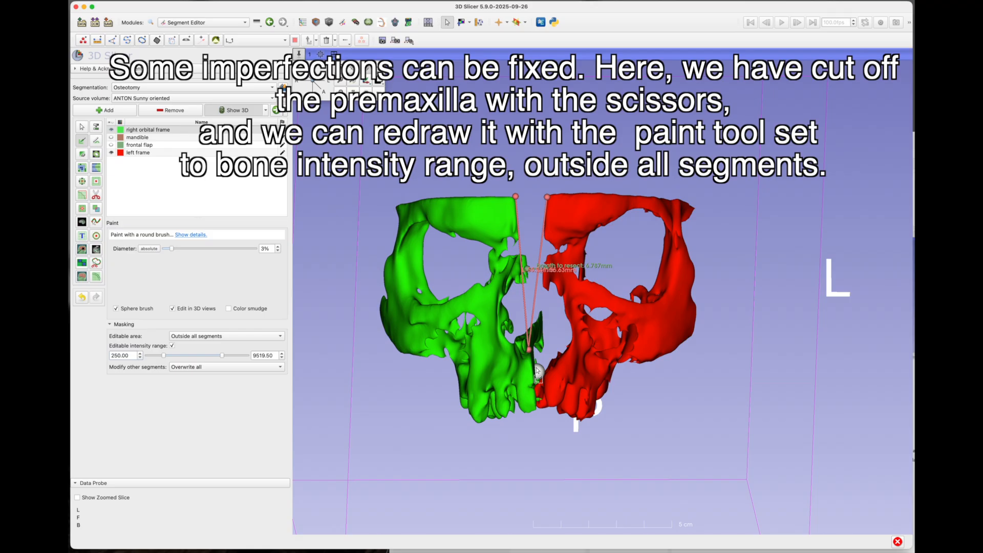
- Paint the missing premaxilla bone back onto the lower inner edge of the right orbital frame
{"action": "mouse_move", "coordinate": [530, 362]}
{"action": "left_mouse_down"}
{"action": "mouse_move", "coordinate": [542, 394]}
{"action": "mouse_move", "coordinate": [551, 366]}
{"action": "mouse_move", "coordinate": [528, 348]}
{"action": "mouse_move", "coordinate": [541, 357]}
{"action": "mouse_move", "coordinate": [545, 382]}
{"action": "mouse_move", "coordinate": [555, 360]}
{"action": "mouse_move", "coordinate": [527, 336]}
{"action": "mouse_move", "coordinate": [541, 337]}
{"action": "mouse_move", "coordinate": [560, 352]}
{"action": "mouse_move", "coordinate": [550, 376]}
{"action": "left_mouse_up"}
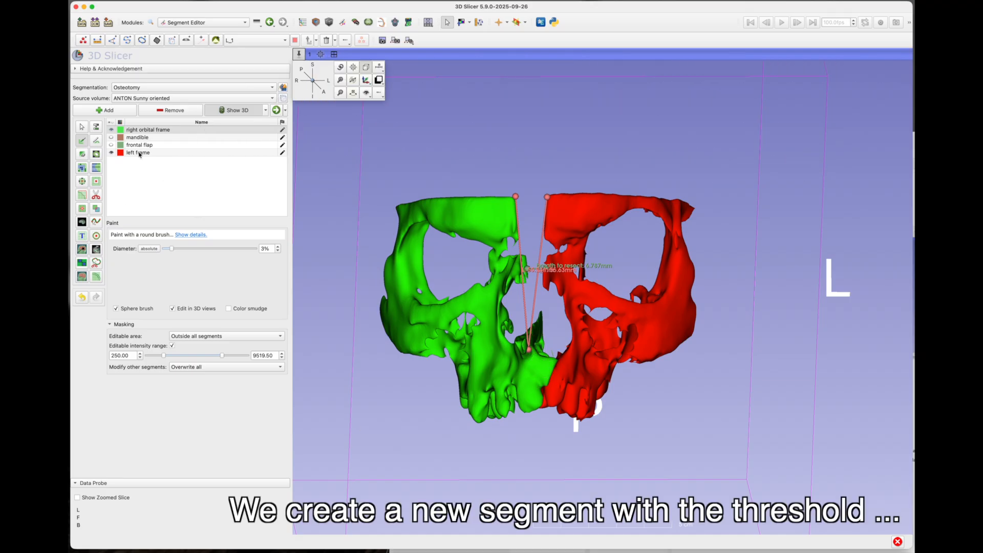
- Create a new segment by thresholding 300.00 to 10042.40 outside all segments, with the editable intensity range turned off
{"action": "left_click", "coordinate": [106, 110]}
{"action": "left_click", "coordinate": [96, 126]}
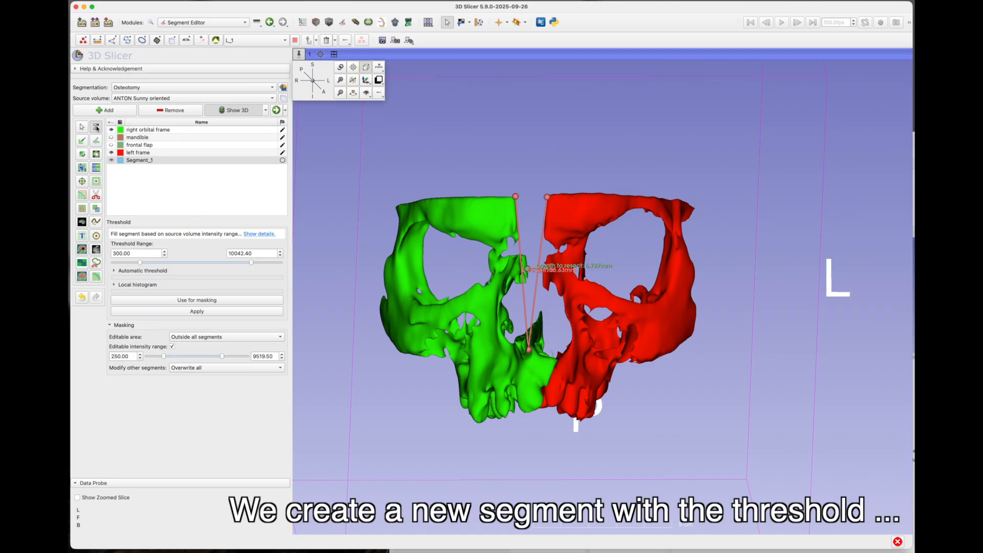
{"action": "left_click", "coordinate": [173, 347]}
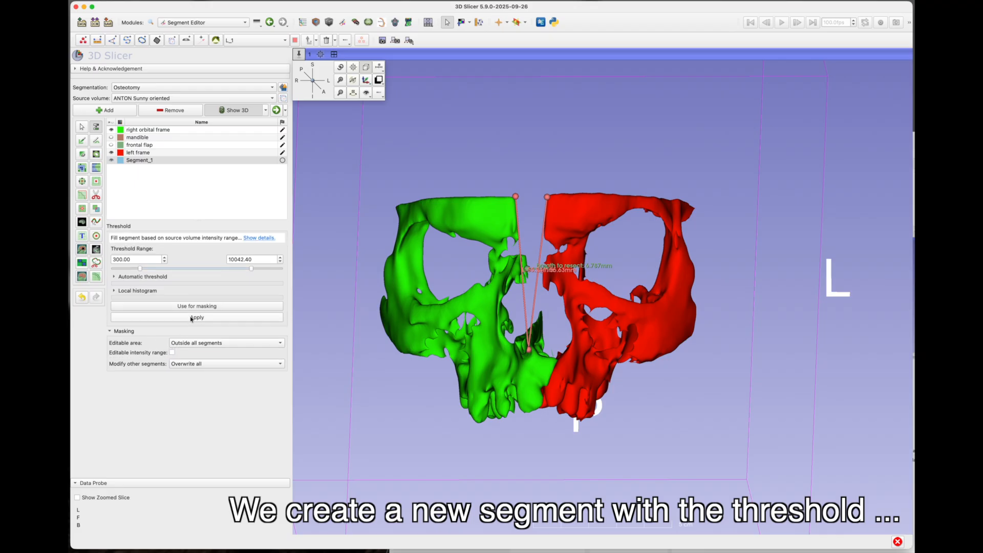
{"action": "left_click", "coordinate": [192, 318]}
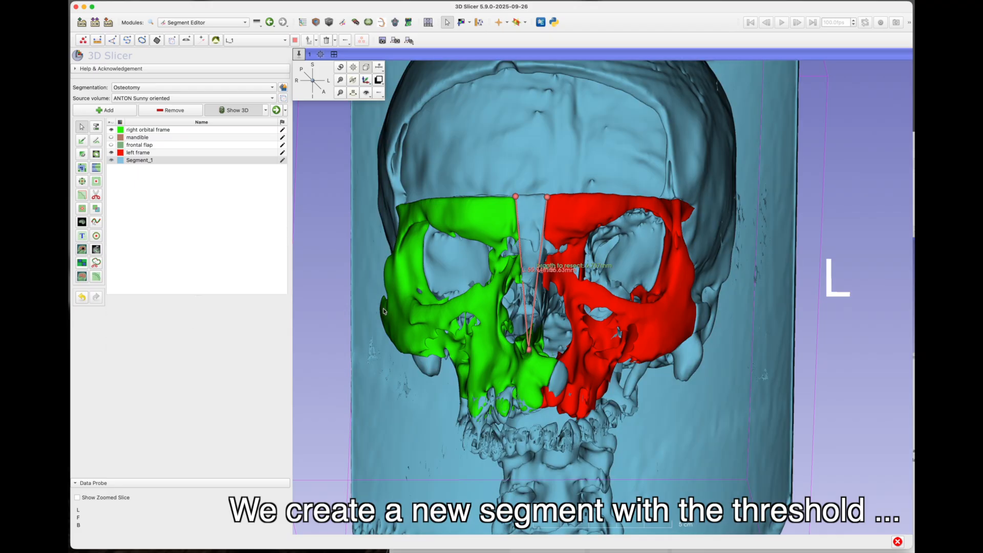
- Keep only the largest island of the thresholded segment, with a minimum size of 1000 voxels, and view it from the front
{"action": "left_click_drag", "start_coordinate": [387, 310], "coordinate": [404, 368]}
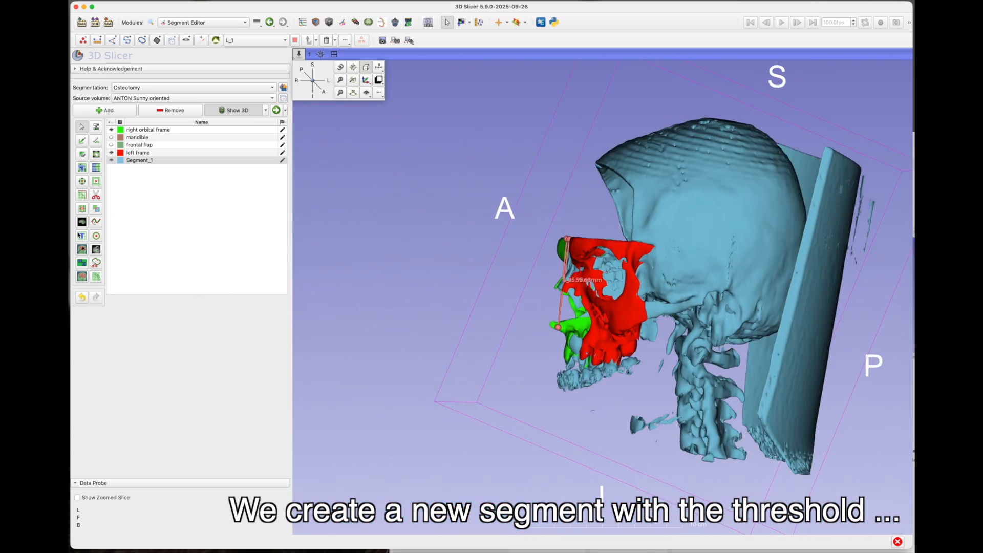
{"action": "left_click", "coordinate": [82, 209]}
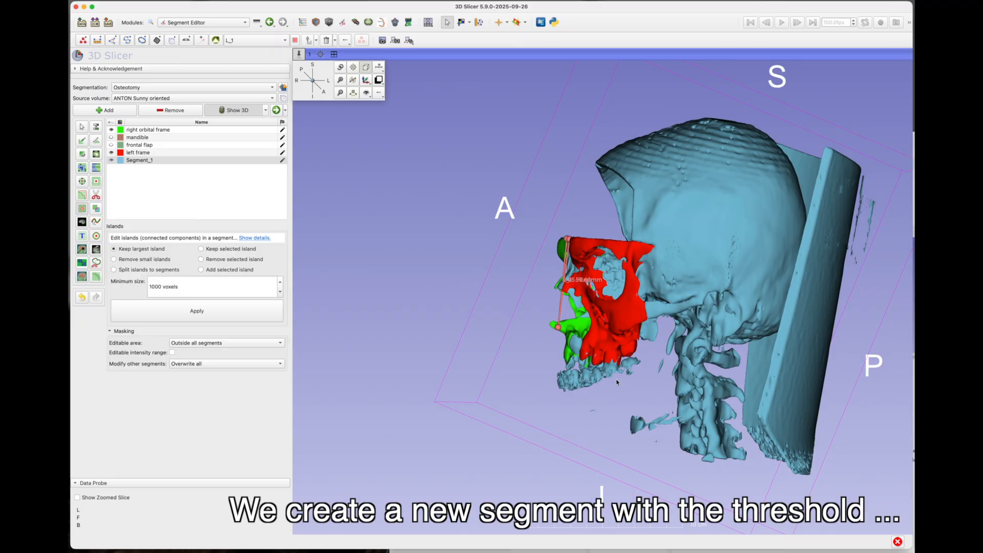
{"action": "left_click", "coordinate": [244, 312]}
{"action": "left_click_drag", "start_coordinate": [612, 422], "coordinate": [873, 410]}
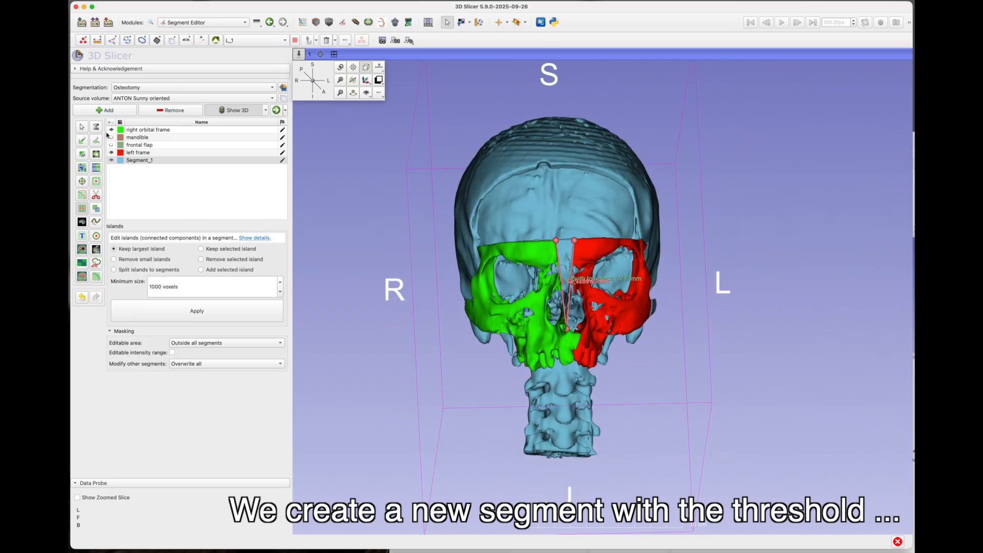
- Check the frontal flap against the thresholded skull by showing it and hiding it again
{"action": "left_click", "coordinate": [111, 145]}
{"action": "left_click", "coordinate": [111, 145]}
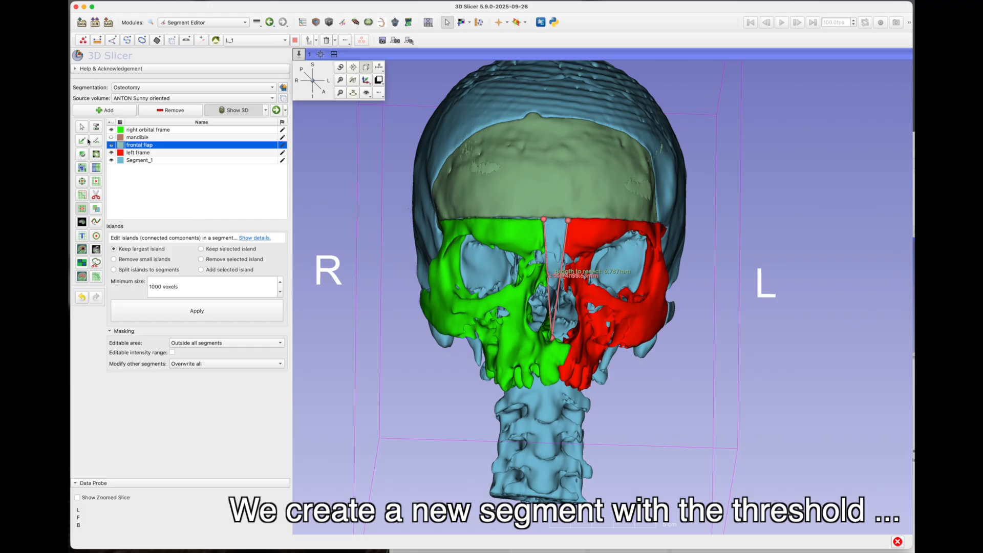
{"action": "left_click", "coordinate": [111, 145]}
- Erase everything of the thresholded segment outside a rectangle around the central nasal wedge, using unlimited Scissors from above
{"action": "left_click_drag", "start_coordinate": [482, 144], "coordinate": [495, 342]}
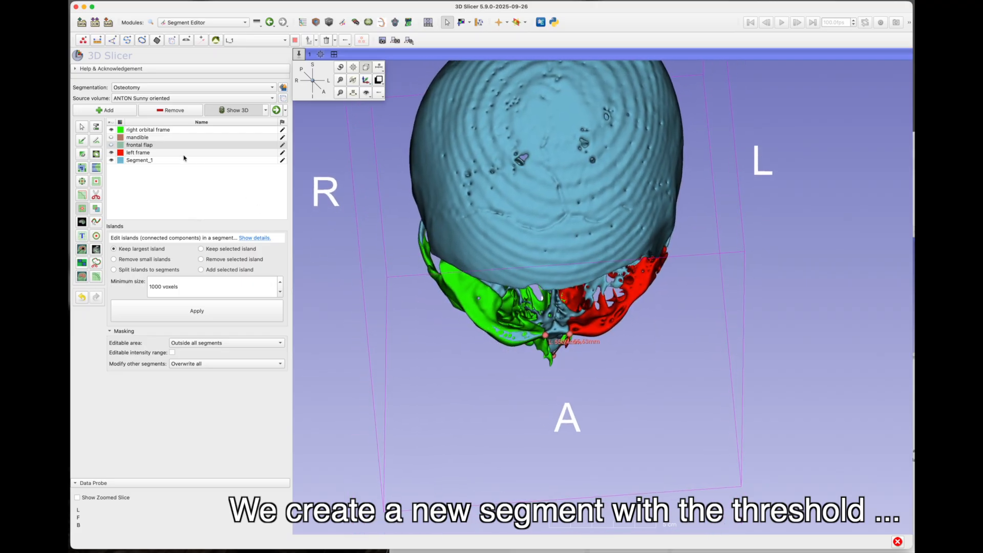
{"action": "left_click", "coordinate": [96, 195]}
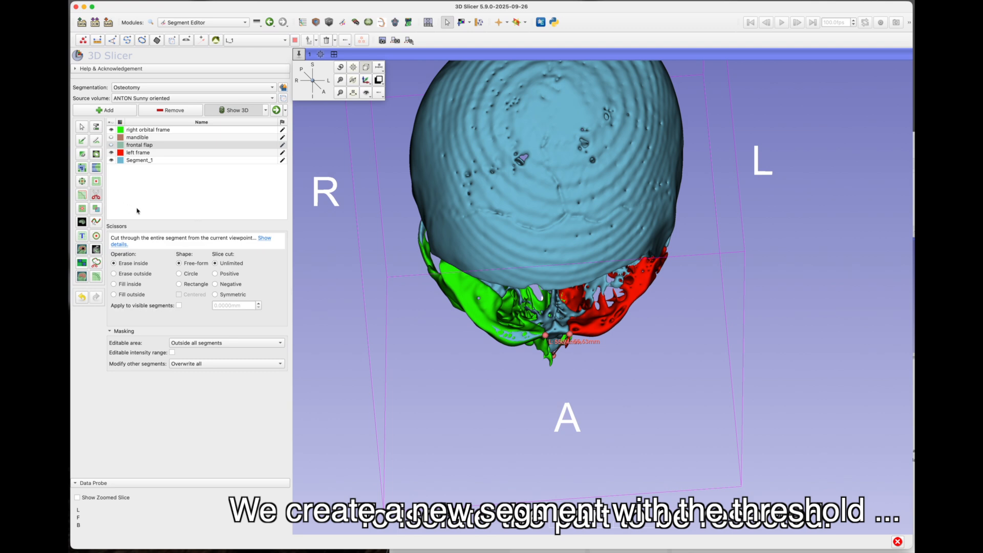
{"action": "left_click", "coordinate": [179, 284]}
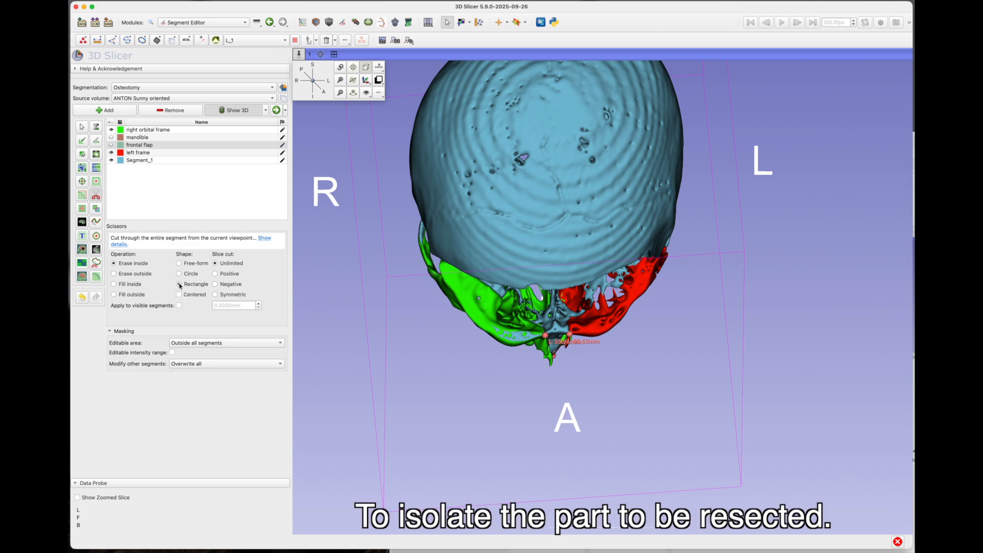
{"action": "left_click", "coordinate": [114, 273]}
{"action": "left_click", "coordinate": [527, 315]}
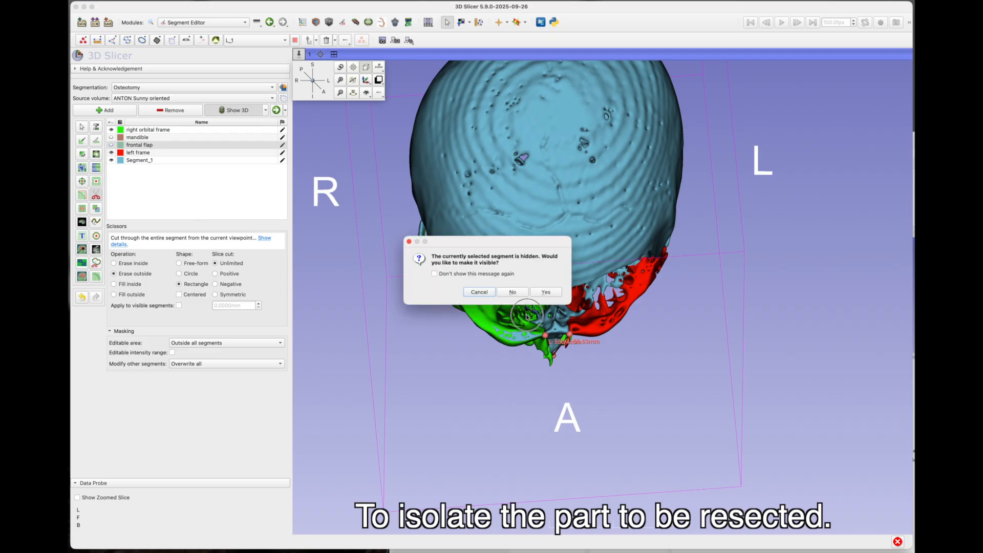
{"action": "left_click", "coordinate": [479, 292]}
{"action": "left_click", "coordinate": [153, 160]}
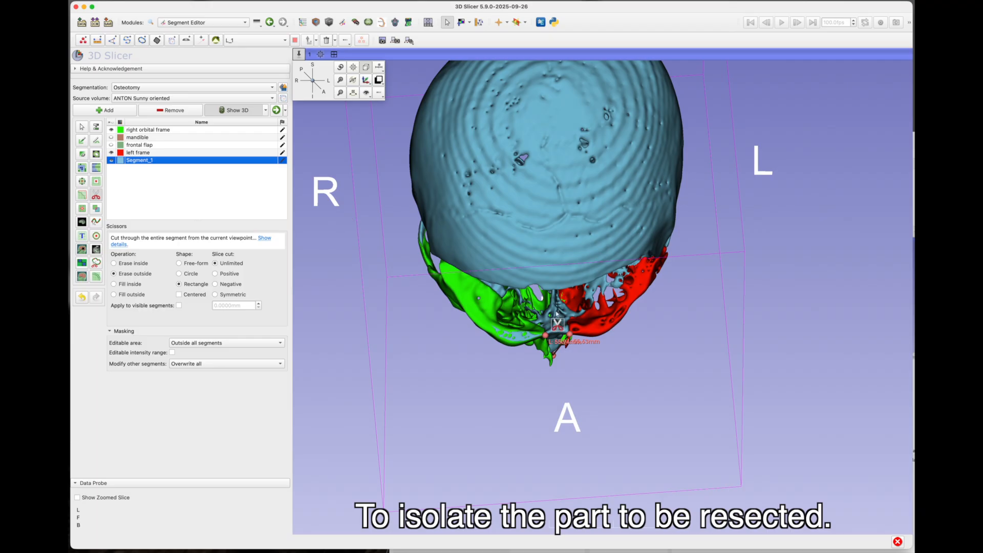
{"action": "mouse_move", "coordinate": [528, 315]}
{"action": "left_mouse_down"}
{"action": "mouse_move", "coordinate": [593, 344]}
{"action": "mouse_move", "coordinate": [590, 390]}
{"action": "mouse_move", "coordinate": [588, 368]}
{"action": "left_mouse_up"}
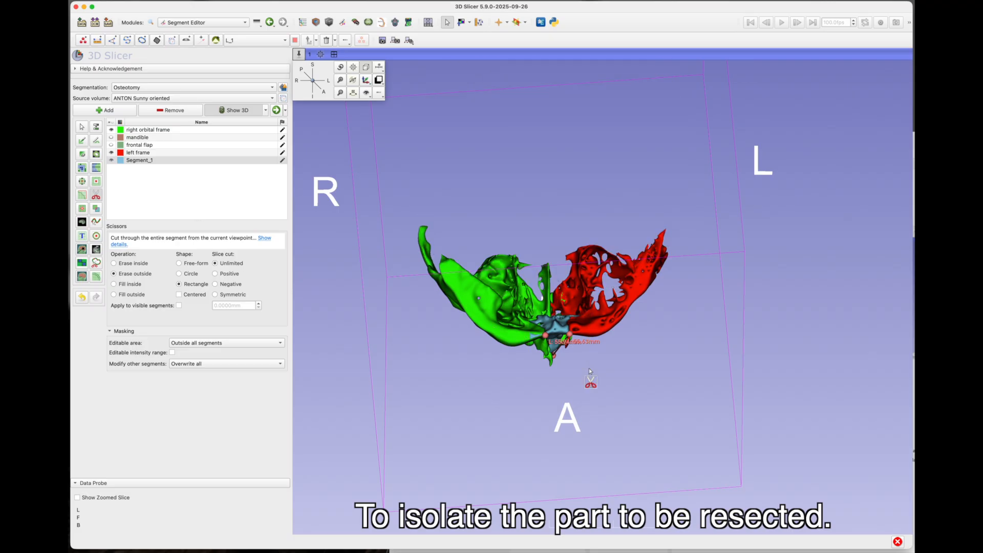
- Name the isolated wedge segment "Segmento resect" and assign it the Capillary type
{"action": "left_click", "coordinate": [147, 160]}
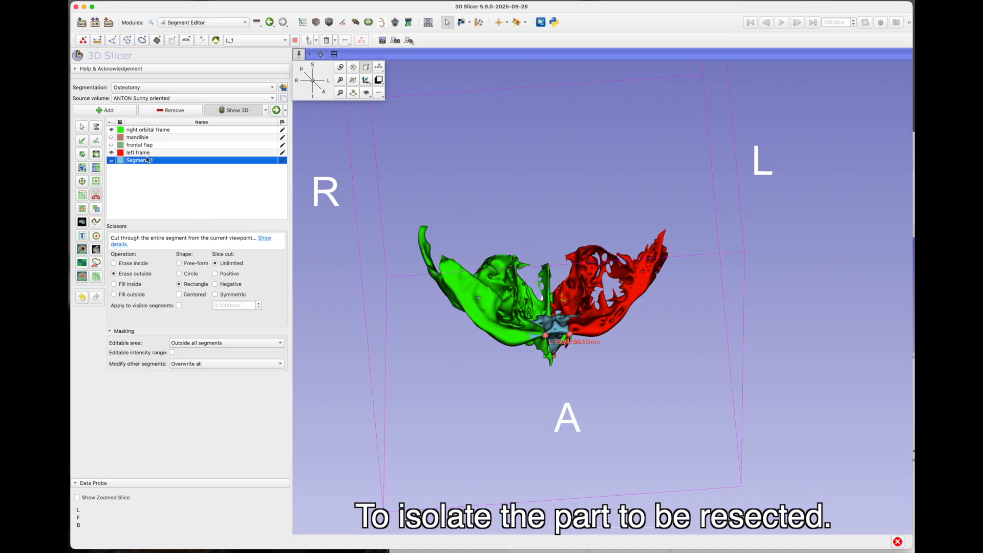
{"action": "double_click", "coordinate": [147, 160]}
{"action": "mouse_move", "coordinate": [430, 318]}
{"action": "left_mouse_down"}
{"action": "mouse_move", "coordinate": [384, 323]}
{"action": "mouse_move", "coordinate": [417, 316]}
{"action": "left_mouse_up"}
{"action": "double_click", "coordinate": [417, 317]}
{"action": "type", "text": "to resect"}
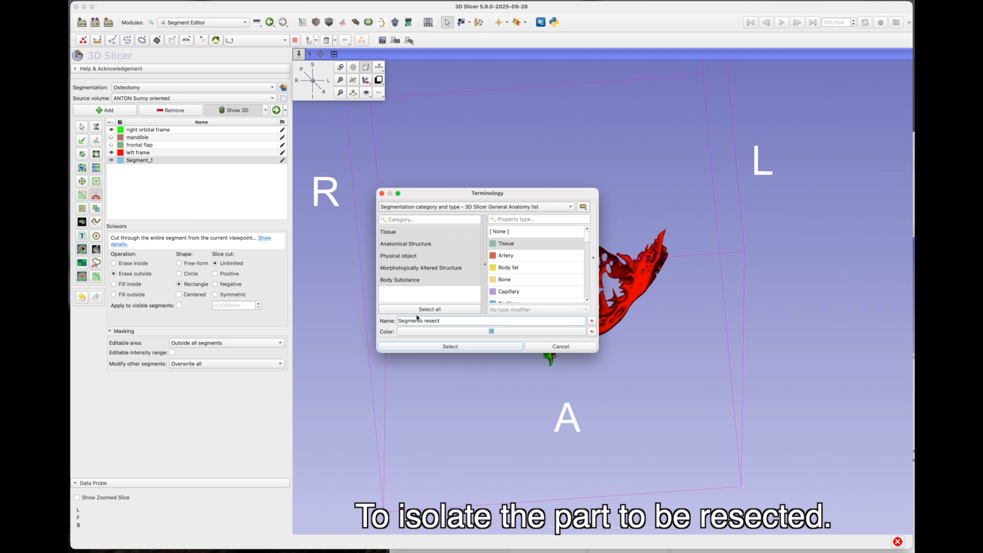
{"action": "left_click", "coordinate": [496, 294]}
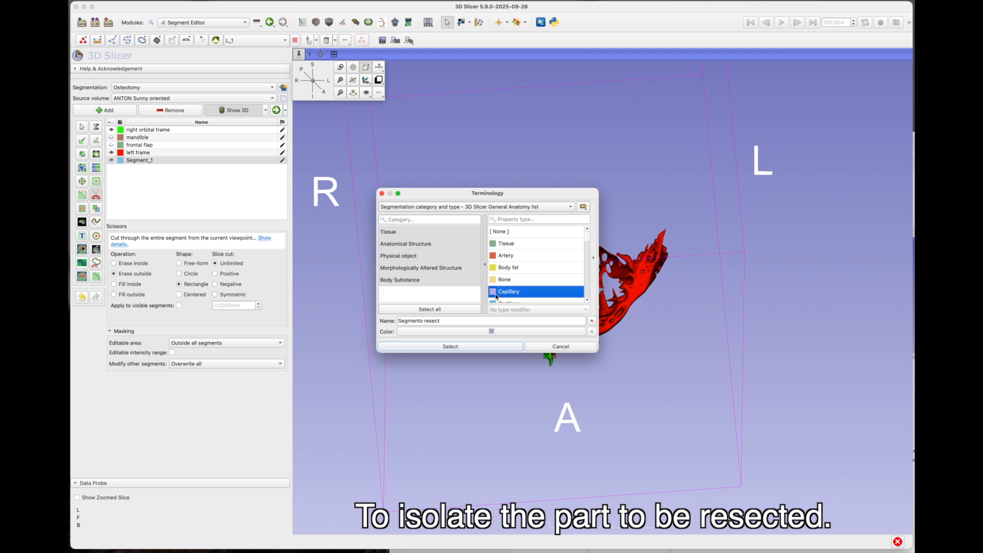
{"action": "left_click", "coordinate": [491, 347]}
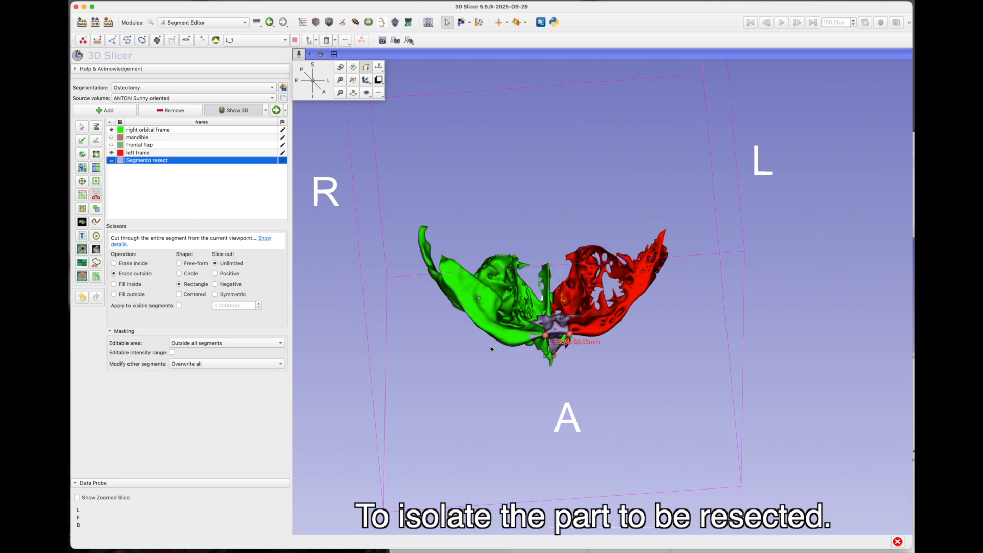
- Undo the accidental Scissors cut on the resection wedge, leave Scissors and return to a front view
{"action": "mouse_move", "coordinate": [466, 395]}
{"action": "left_mouse_down"}
{"action": "mouse_move", "coordinate": [467, 314]}
{"action": "mouse_move", "coordinate": [416, 309]}
{"action": "mouse_move", "coordinate": [319, 268]}
{"action": "mouse_move", "coordinate": [172, 290]}
{"action": "left_mouse_up"}
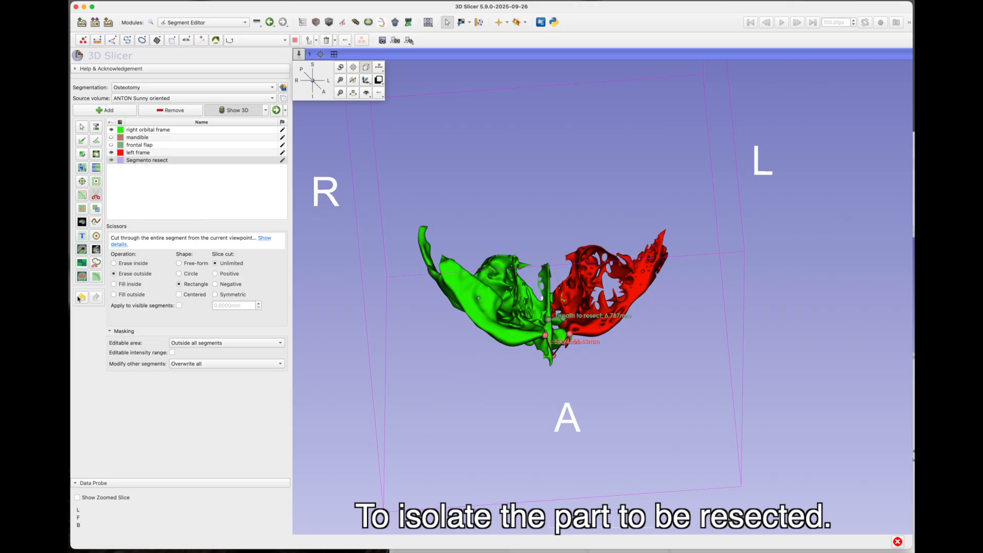
{"action": "left_click", "coordinate": [81, 297]}
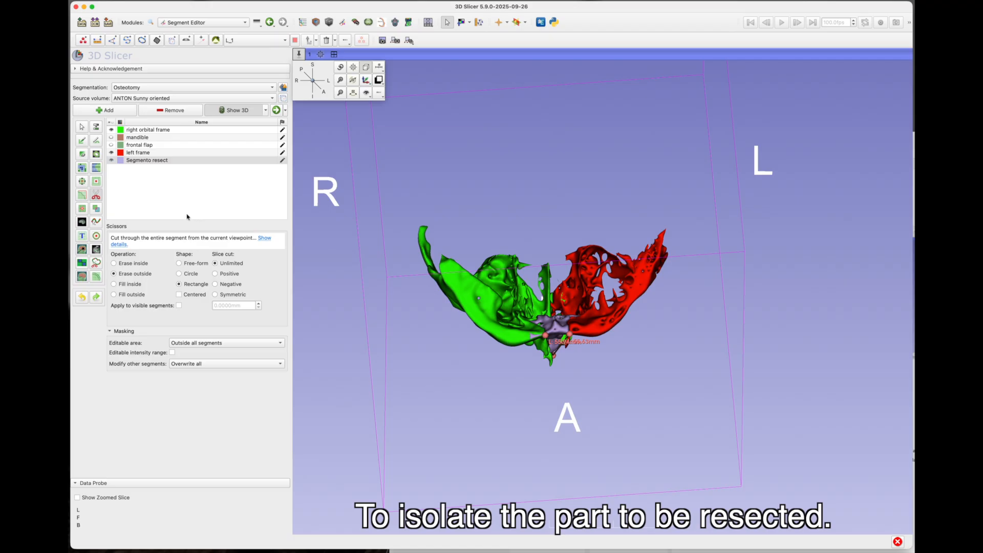
{"action": "left_click", "coordinate": [82, 127]}
{"action": "left_click_drag", "start_coordinate": [588, 405], "coordinate": [562, 212]}
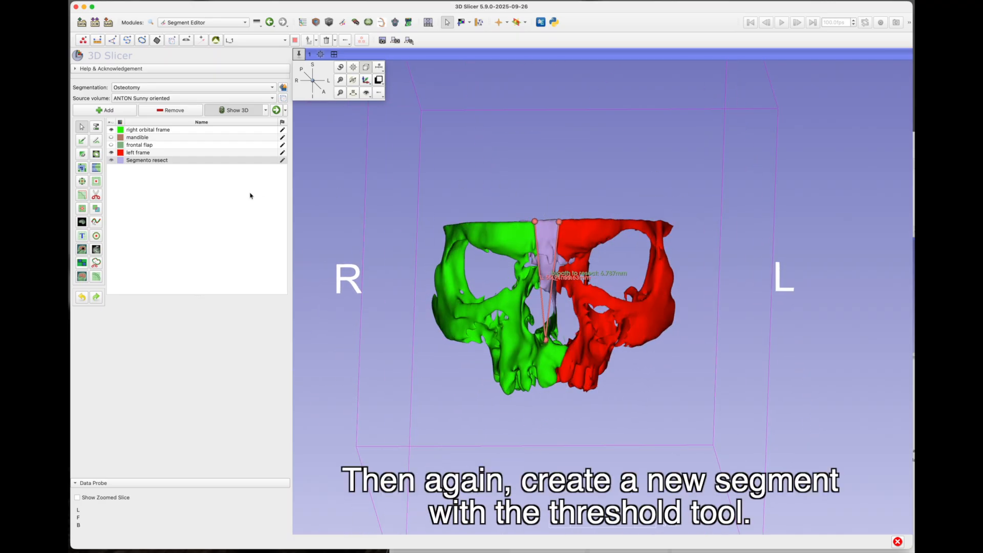
- Add another segment for the remaining skull by thresholding 300.00 to 10042.40 outside all segments
{"action": "left_click", "coordinate": [102, 111]}
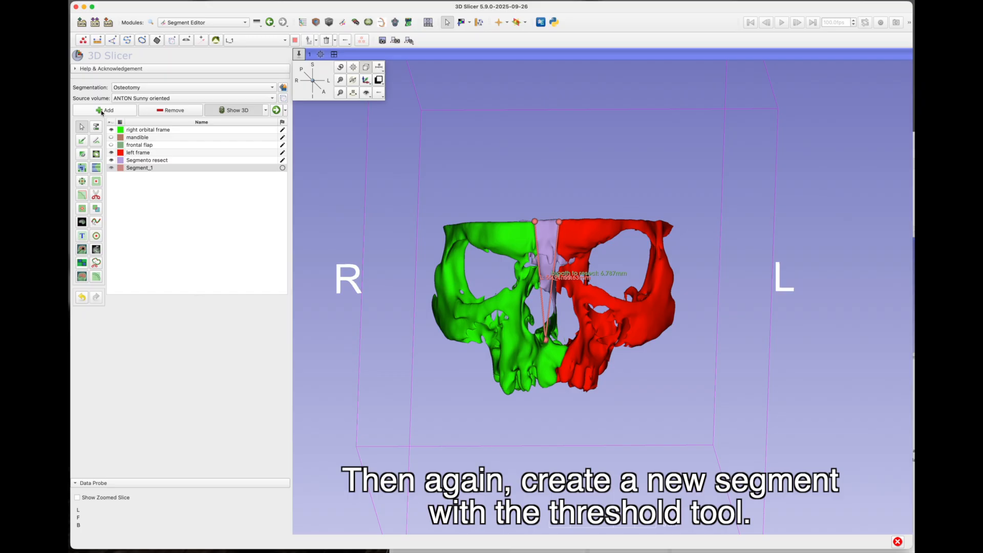
{"action": "left_click", "coordinate": [124, 169]}
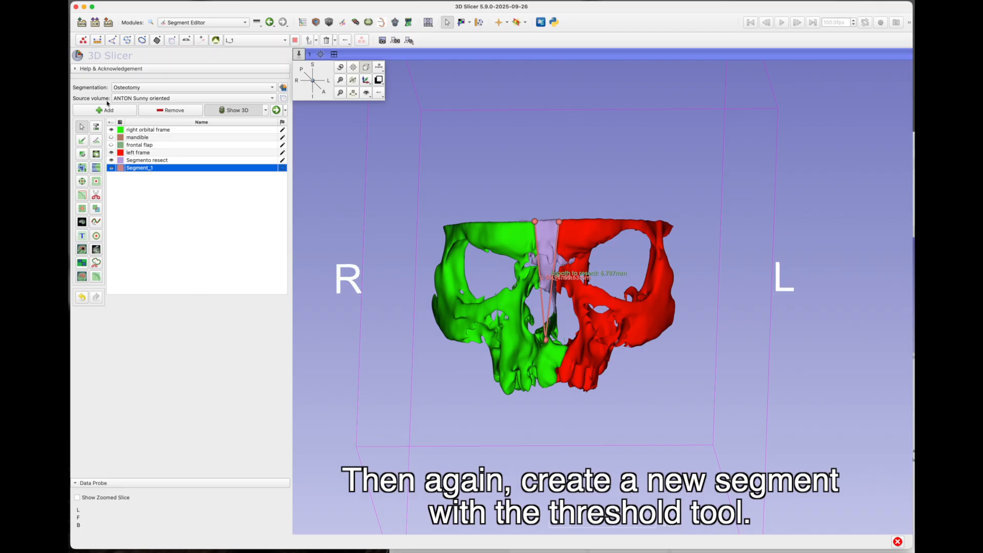
{"action": "left_click", "coordinate": [96, 127]}
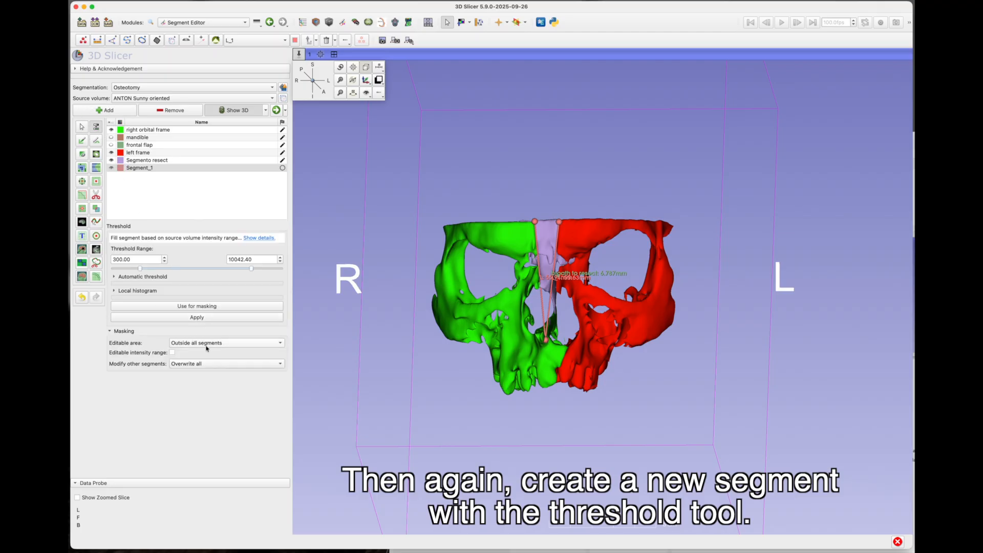
{"action": "left_click", "coordinate": [210, 318]}
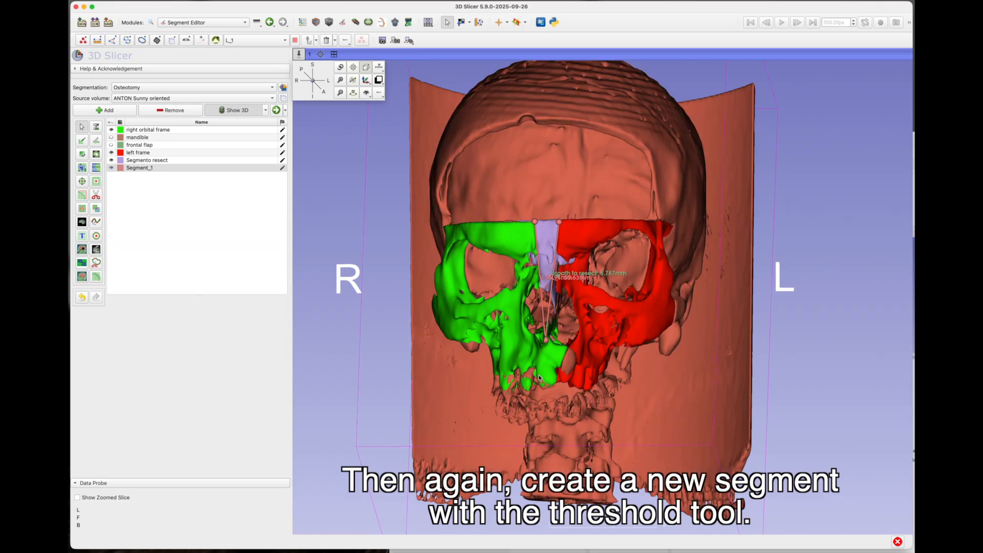
{"action": "left_click_drag", "start_coordinate": [539, 378], "coordinate": [531, 378]}
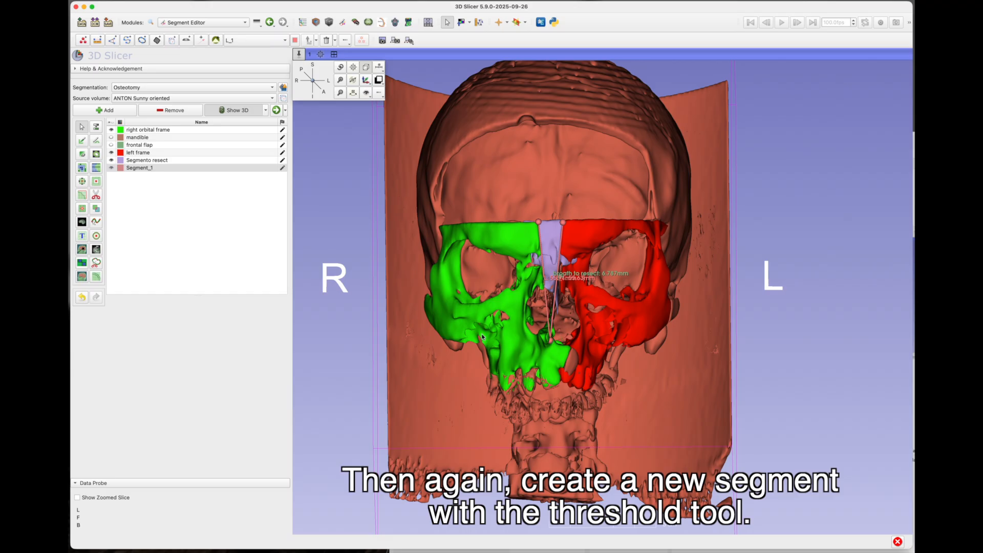
{"action": "key", "text": "super+shift+5"}
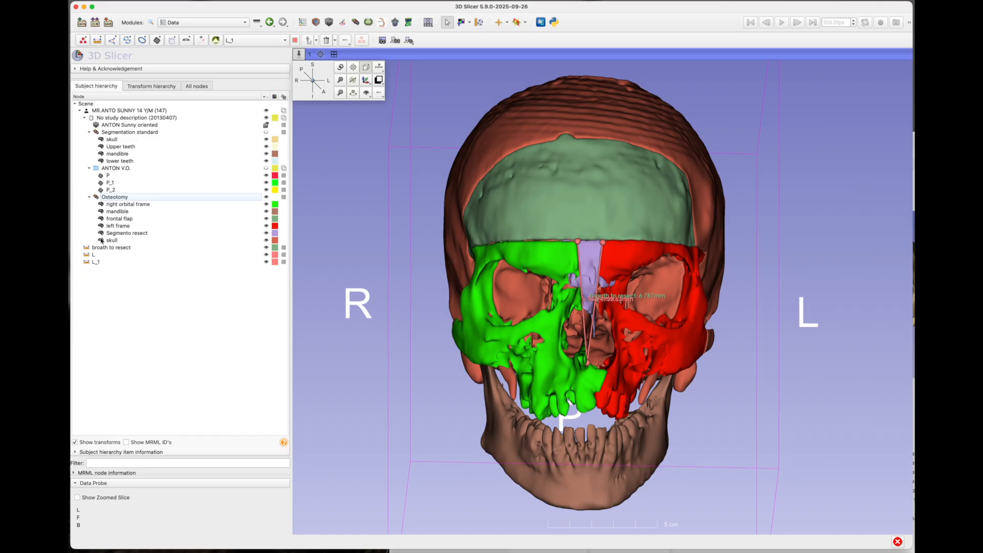
- Export the visible segments of the Osteotomy segmentation to models, and hide and collapse the original segmentation
{"action": "right_click", "coordinate": [103, 197]}
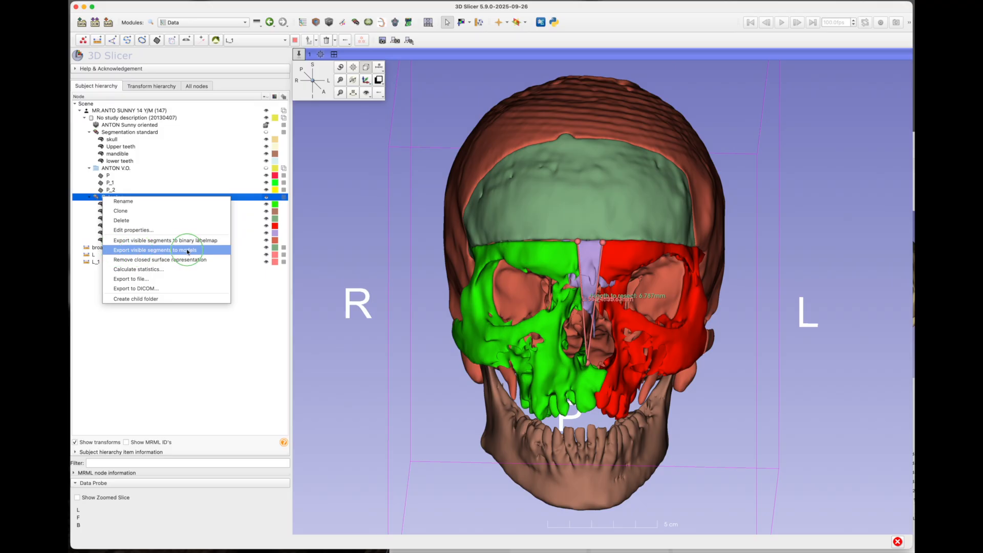
{"action": "left_click", "coordinate": [188, 251]}
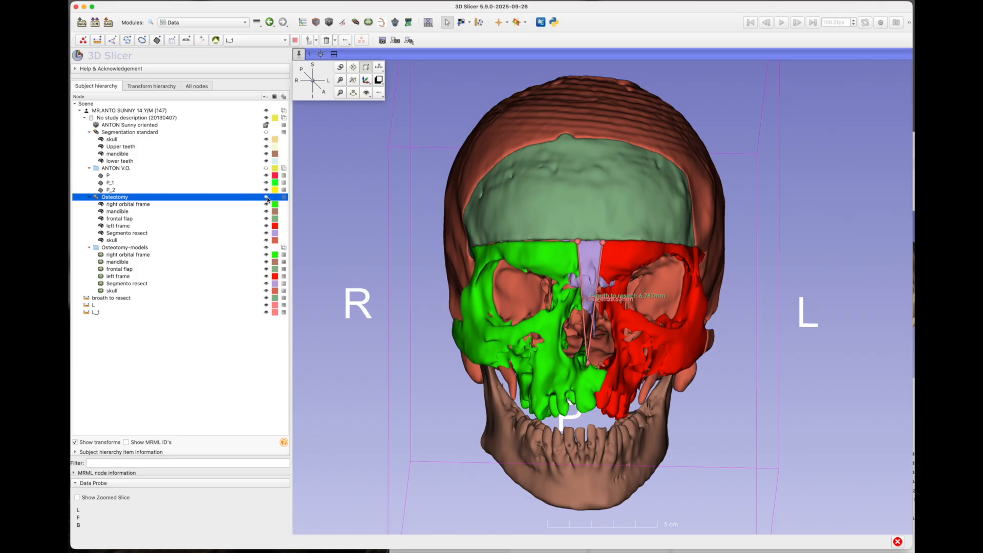
{"action": "left_click", "coordinate": [90, 197]}
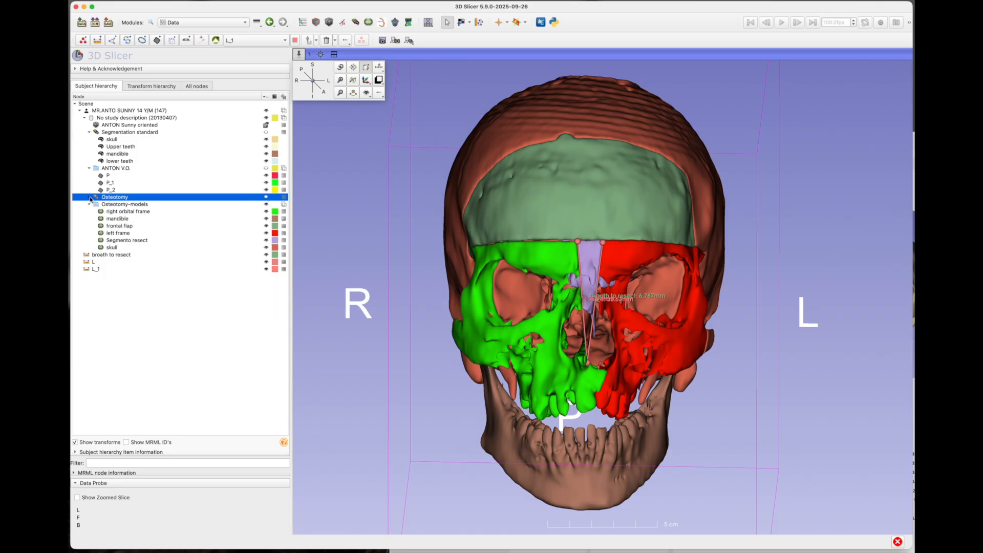
- Check the exported right orbital frame and mandible models by switching each one's visibility off and on
{"action": "left_click", "coordinate": [265, 211]}
{"action": "left_click", "coordinate": [265, 211]}
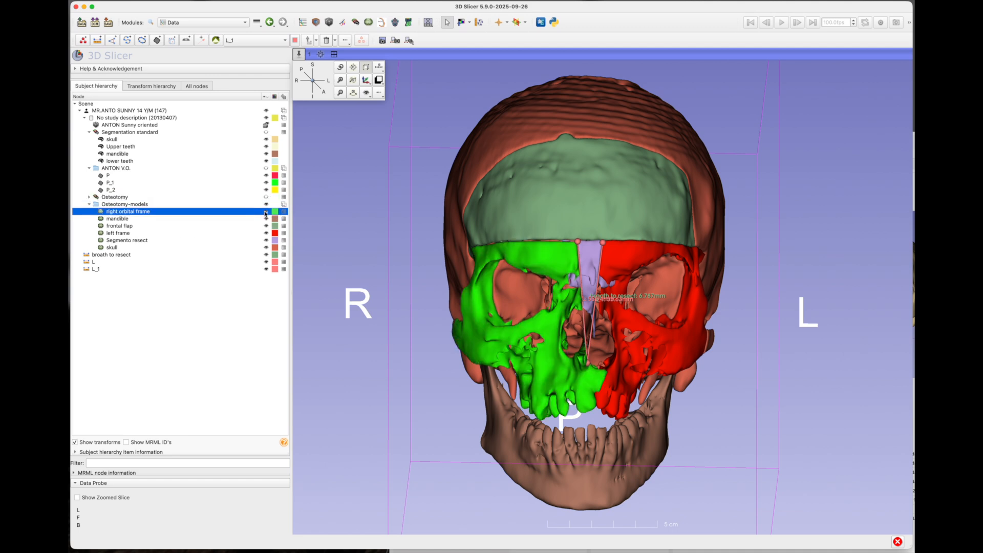
{"action": "left_click", "coordinate": [265, 219]}
{"action": "left_click", "coordinate": [266, 219]}
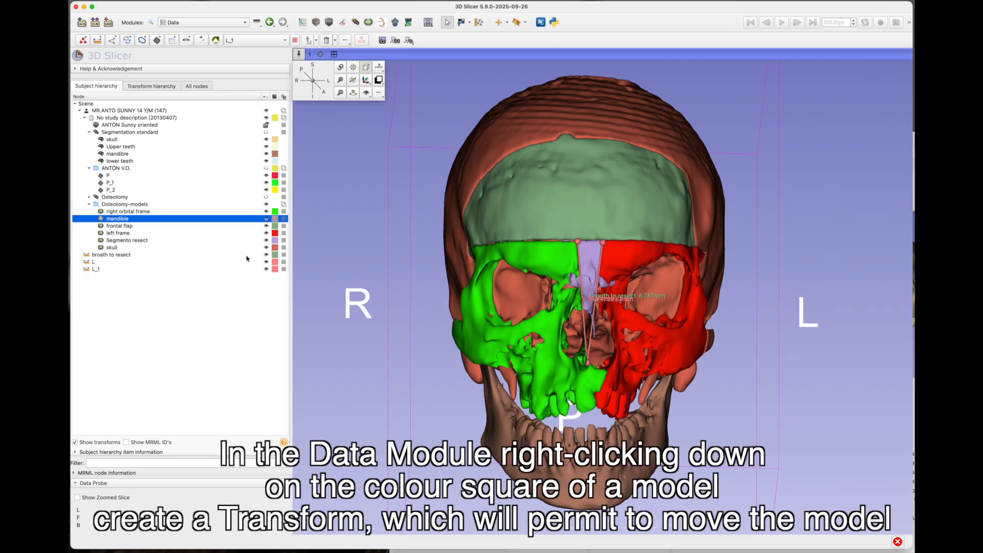
- Hide the three line measurements, the Segmento resect model and the frontal flap model
{"action": "key", "text": "super+shift+5"}
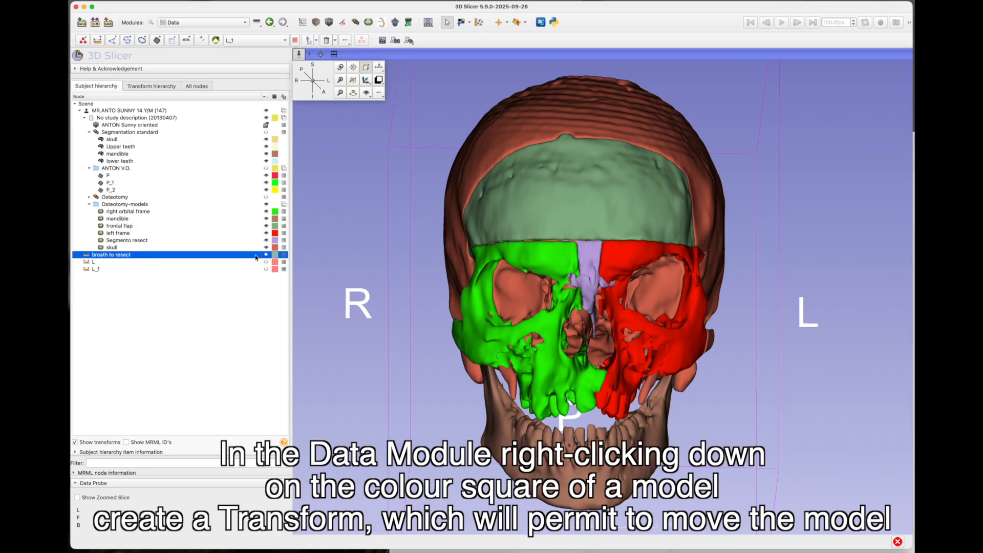
{"action": "left_click", "coordinate": [266, 241]}
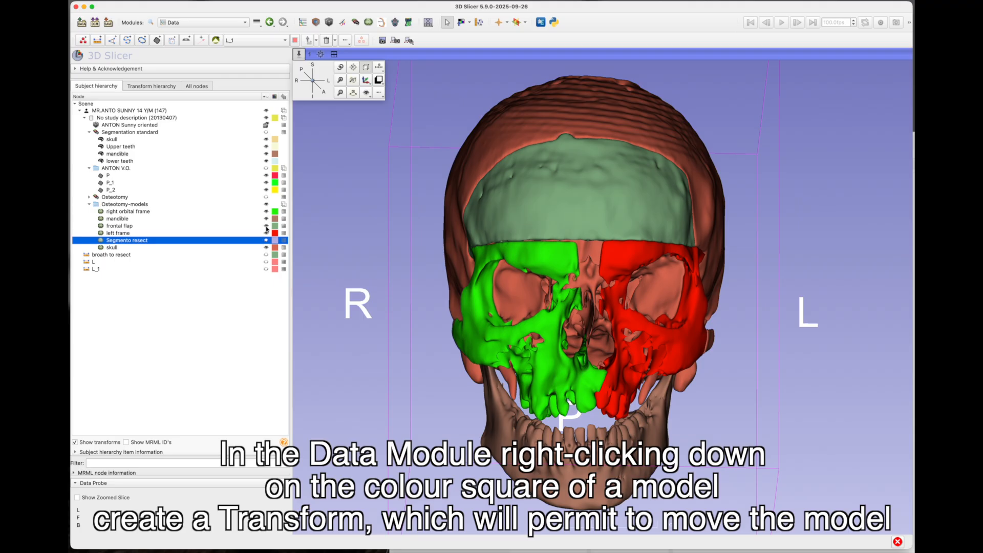
{"action": "left_click", "coordinate": [266, 226]}
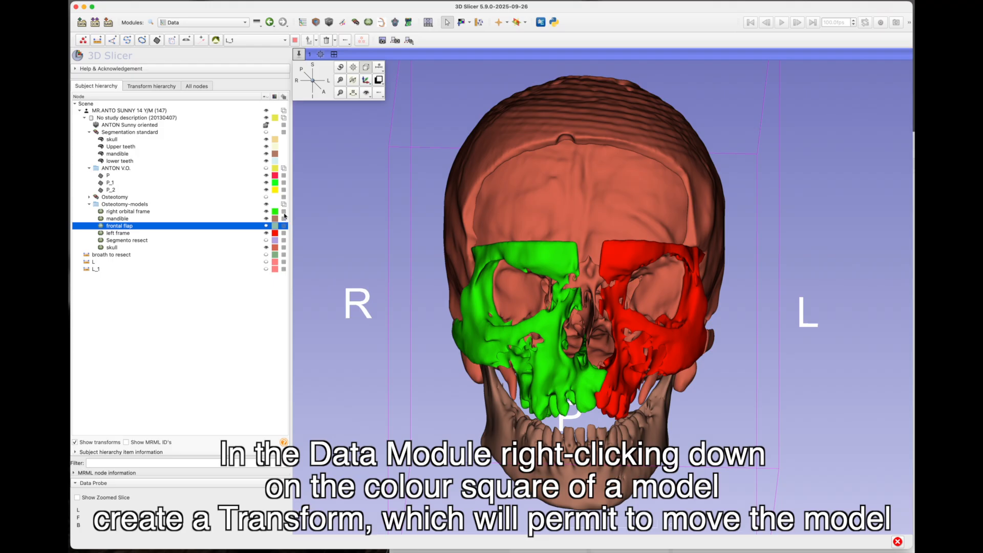
- Enable transform interaction for the right orbital frame model and reposition its handle centre to the midline above the upper front teeth
{"action": "left_click", "coordinate": [285, 212]}
{"action": "left_click_drag", "start_coordinate": [284, 212], "coordinate": [275, 211]}
{"action": "right_click", "coordinate": [275, 212]}
{"action": "left_click", "coordinate": [278, 215]}
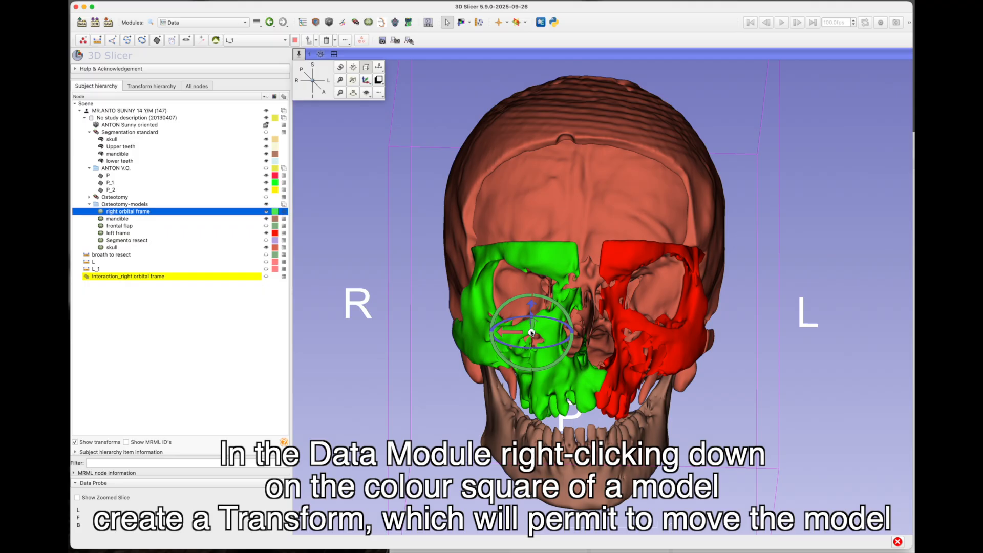
{"action": "left_click", "coordinate": [531, 332]}
{"action": "left_click_drag", "start_coordinate": [531, 333], "coordinate": [584, 366], "text": "alt"}
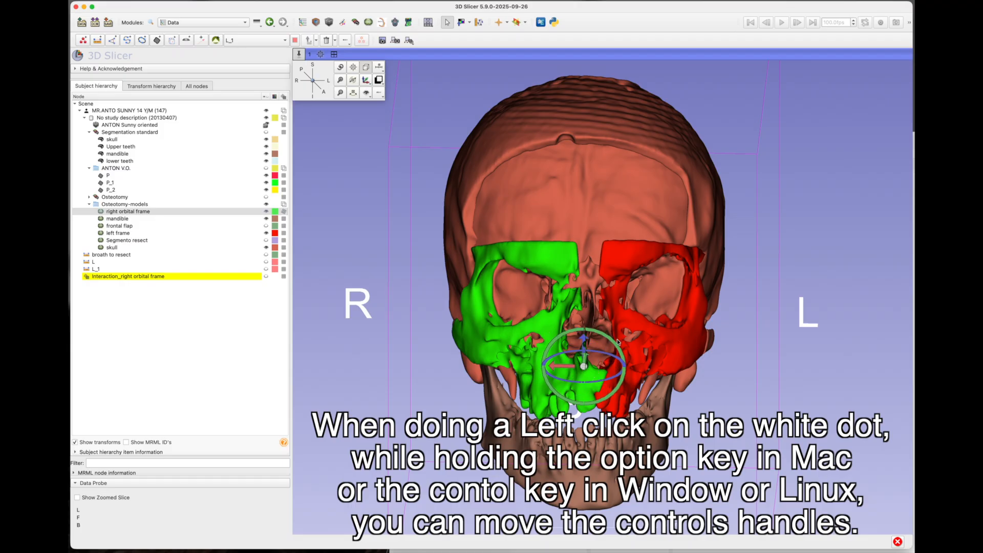
- Rotate the right orbital frame toward the facial midline and advance it anteriorly with the interaction handles
{"action": "left_click_drag", "start_coordinate": [616, 346], "coordinate": [618, 348]}
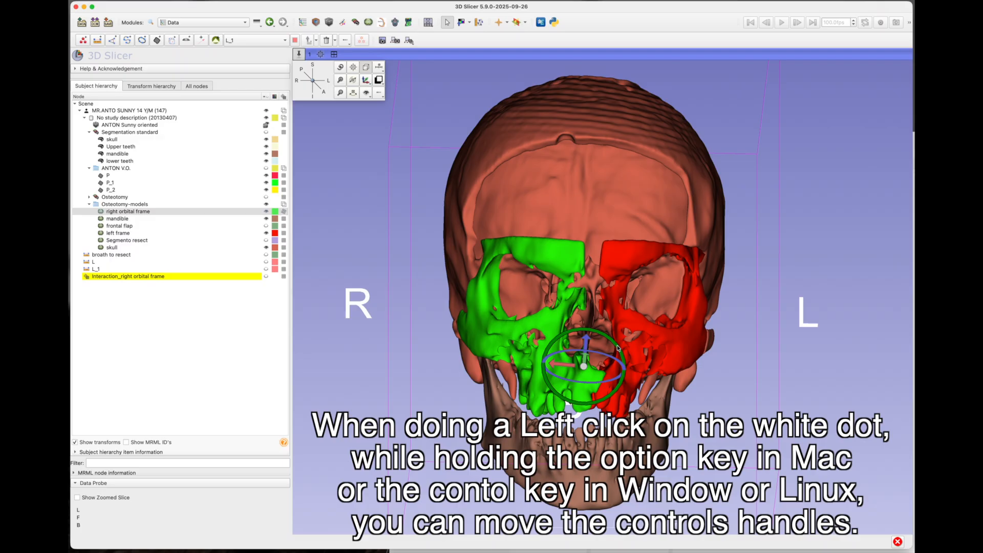
{"action": "left_click", "coordinate": [313, 67]}
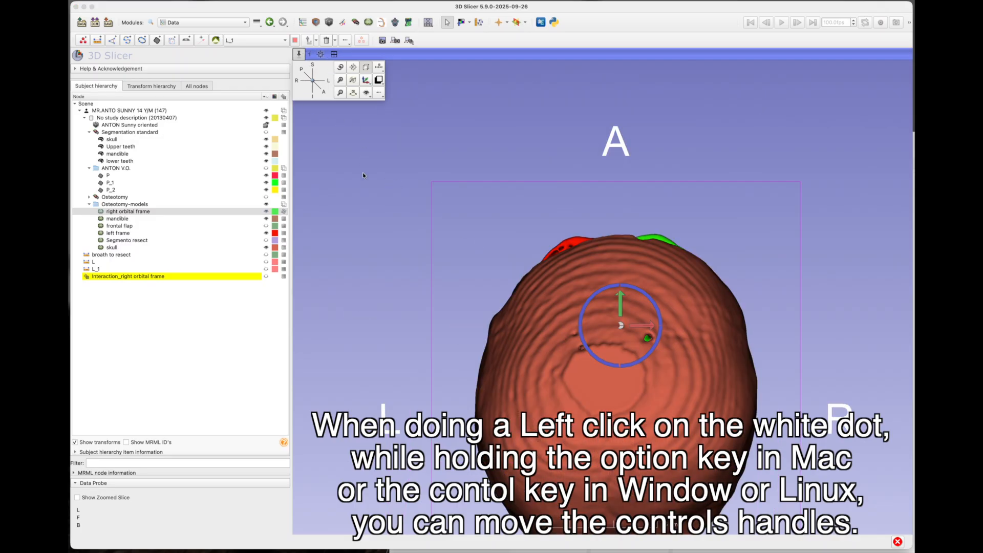
{"action": "left_click_drag", "start_coordinate": [591, 389], "coordinate": [591, 448]}
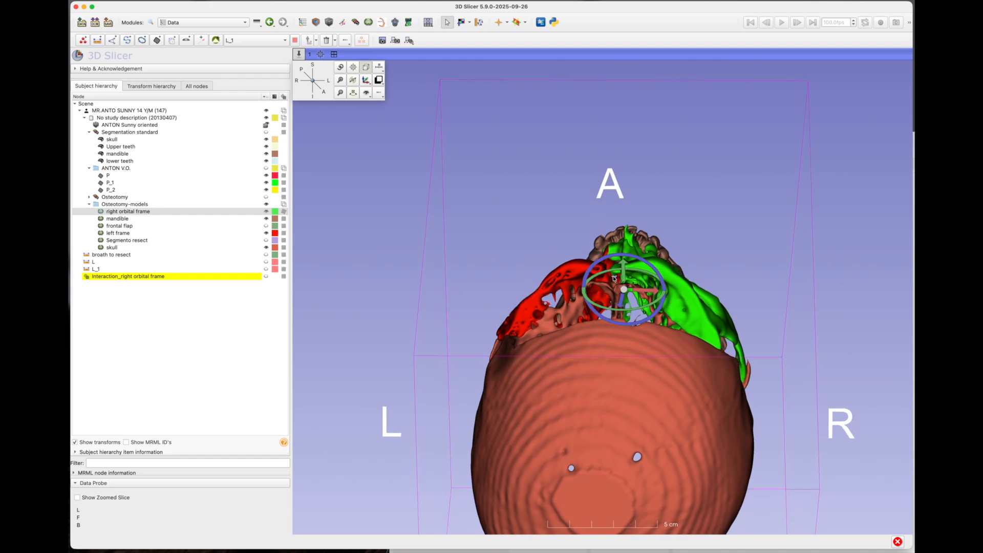
{"action": "left_click_drag", "start_coordinate": [624, 273], "coordinate": [625, 262]}
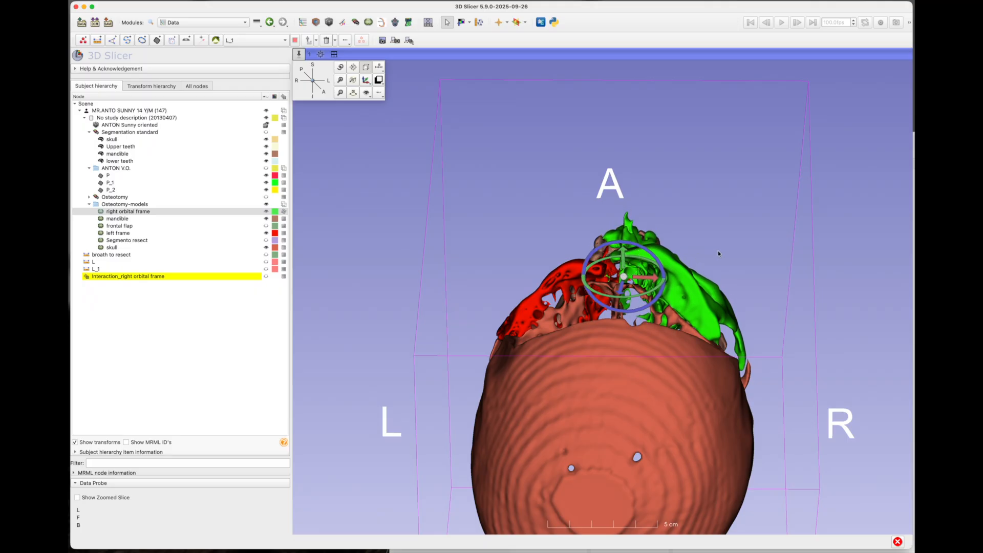
- Check the right orbital frame's position from both sides, below and the front, and turn off its interaction handles
{"action": "left_click", "coordinate": [328, 80]}
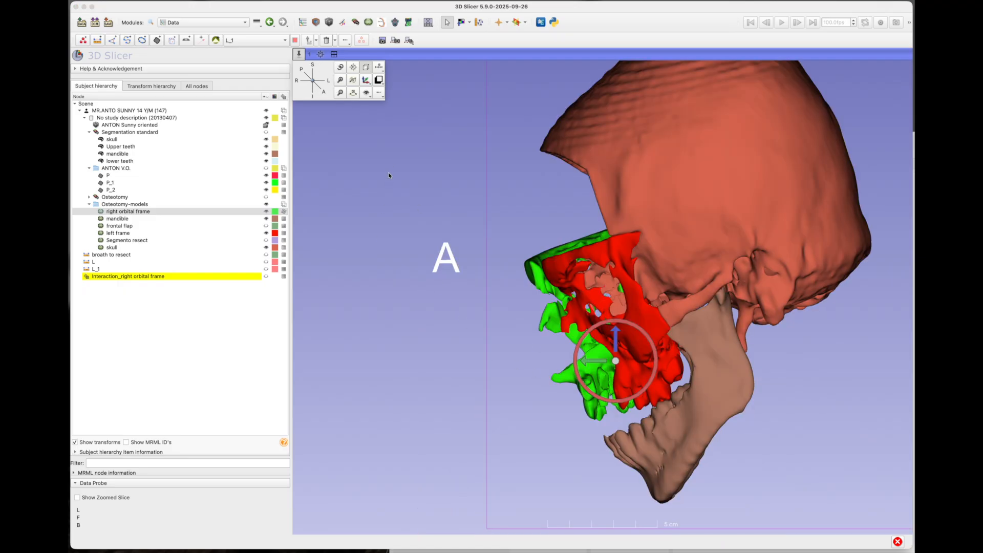
{"action": "left_click", "coordinate": [296, 80]}
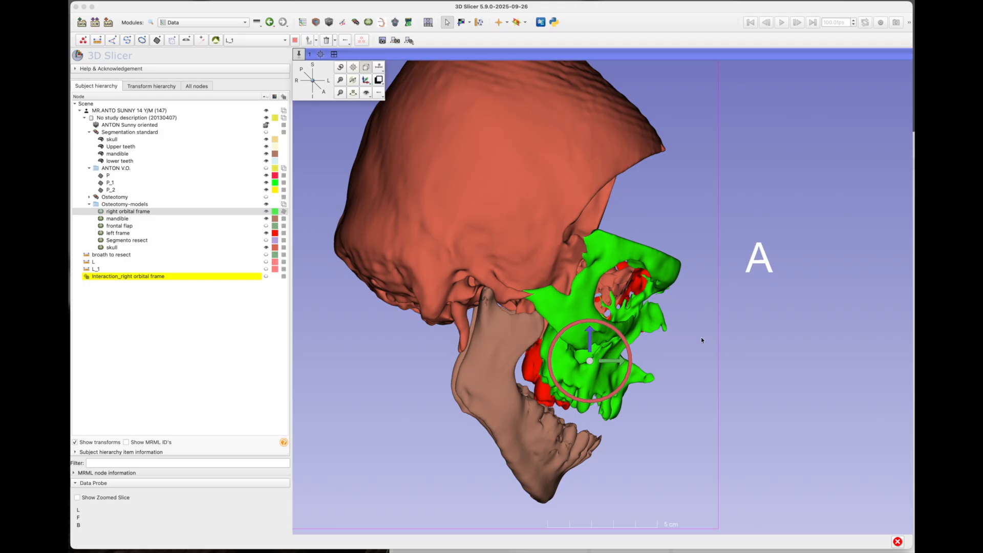
{"action": "left_click_drag", "start_coordinate": [719, 357], "coordinate": [510, 520]}
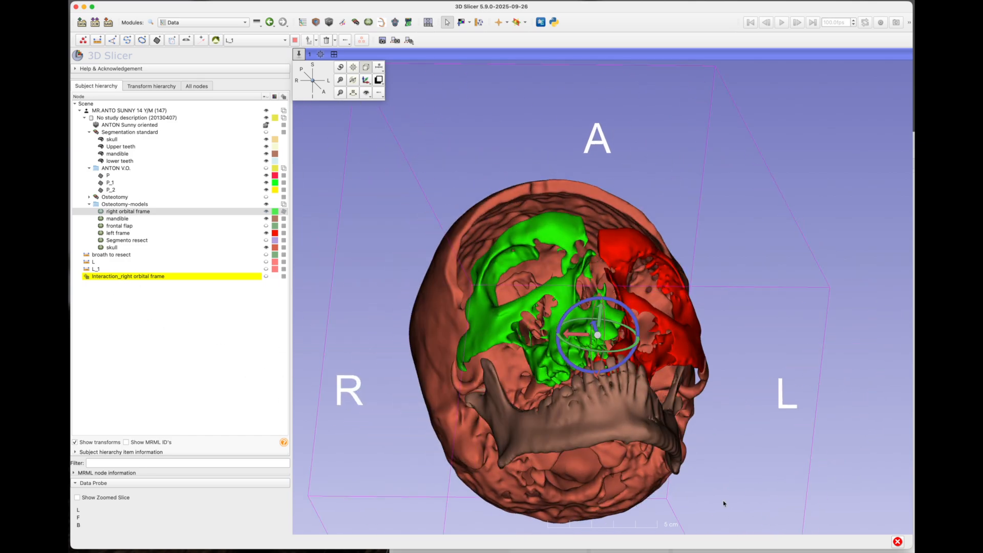
{"action": "left_click_drag", "start_coordinate": [625, 448], "coordinate": [571, 528]}
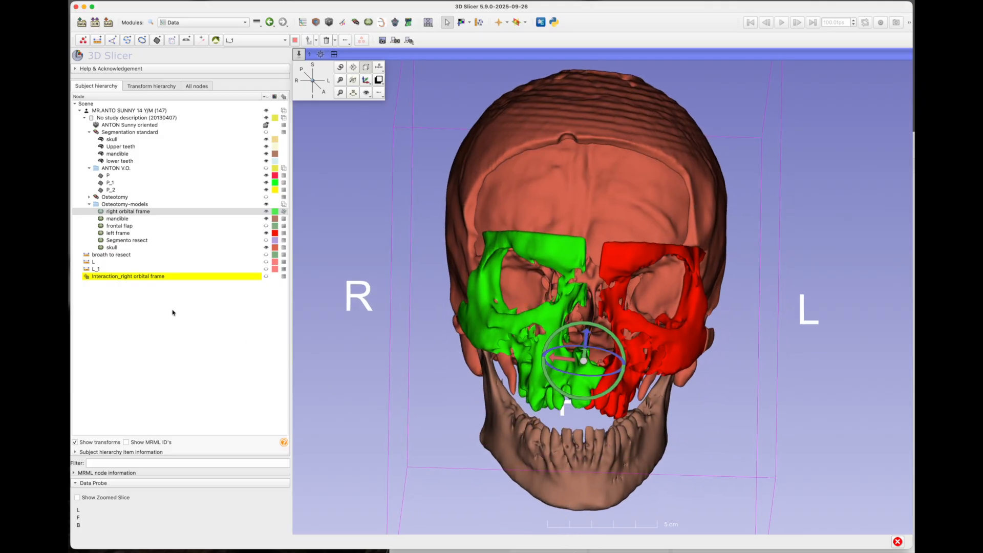
{"action": "left_click", "coordinate": [284, 212]}
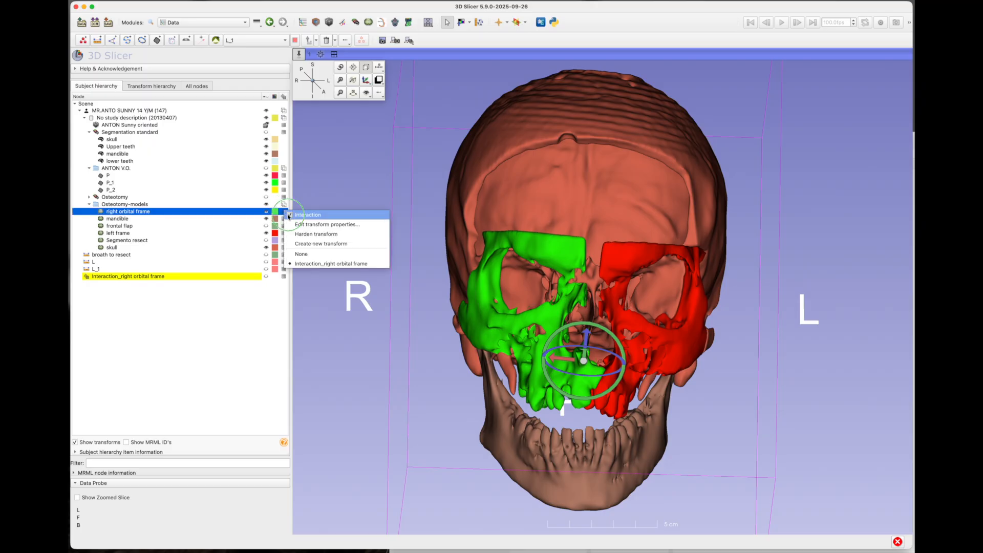
{"action": "left_click", "coordinate": [290, 215]}
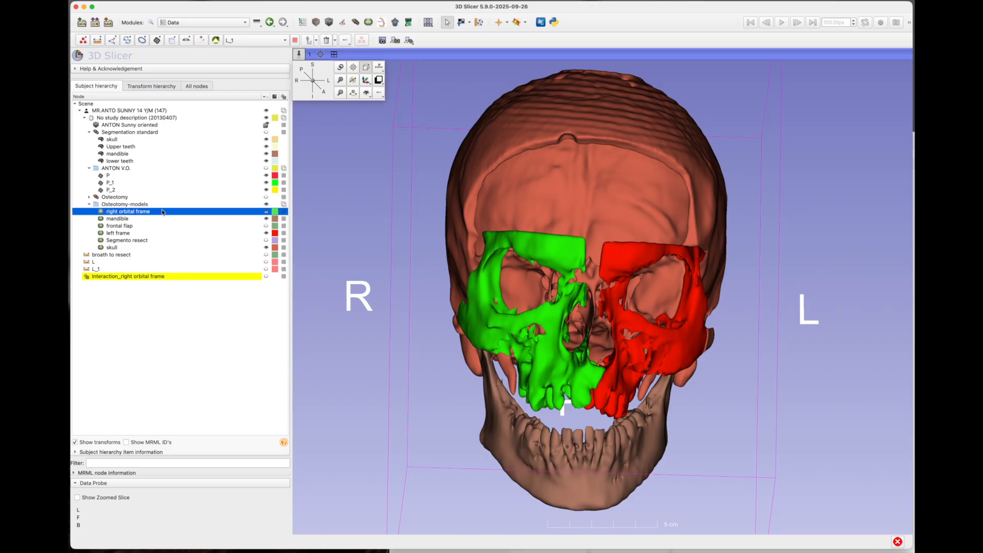
- Enable transform interaction for the left frame model and reposition its handle centre to the midline above the upper front teeth
{"action": "left_click", "coordinate": [119, 234]}
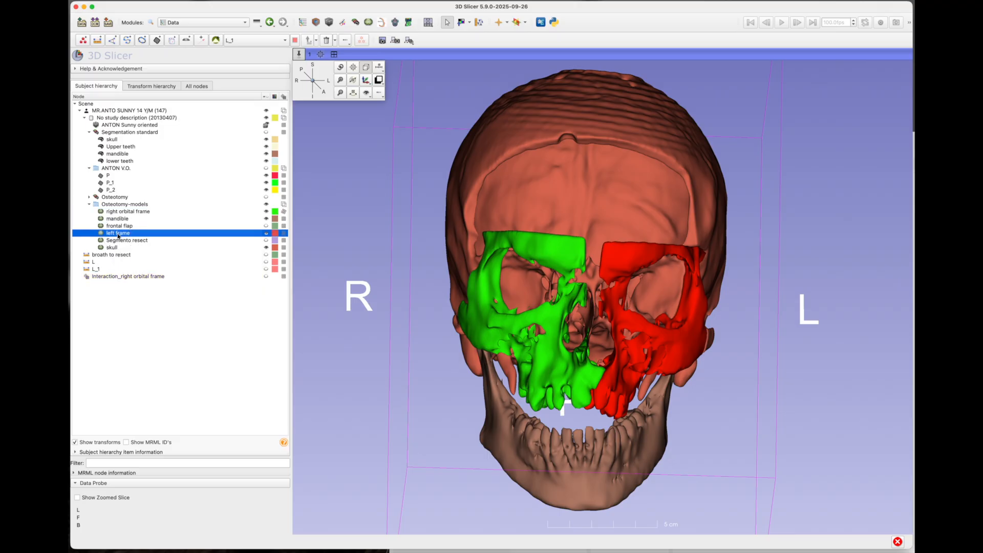
{"action": "right_click", "coordinate": [275, 235]}
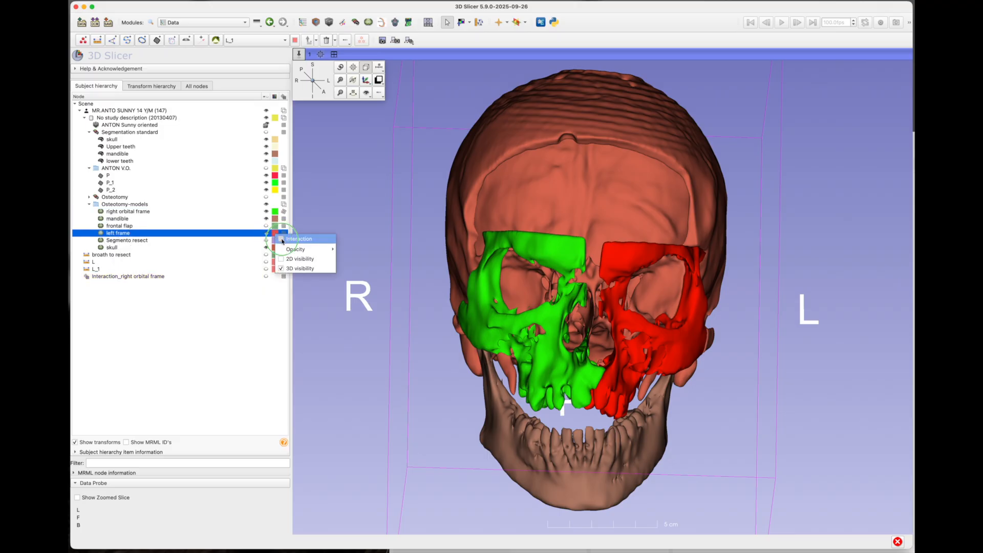
{"action": "left_click", "coordinate": [282, 239]}
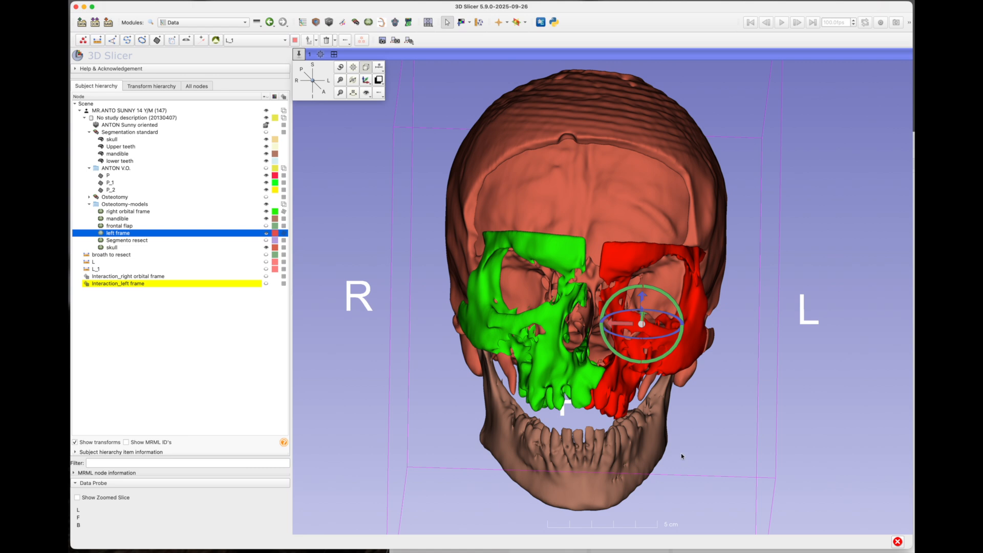
{"action": "left_click", "coordinate": [641, 324]}
{"action": "left_click_drag", "start_coordinate": [642, 323], "coordinate": [588, 365]}
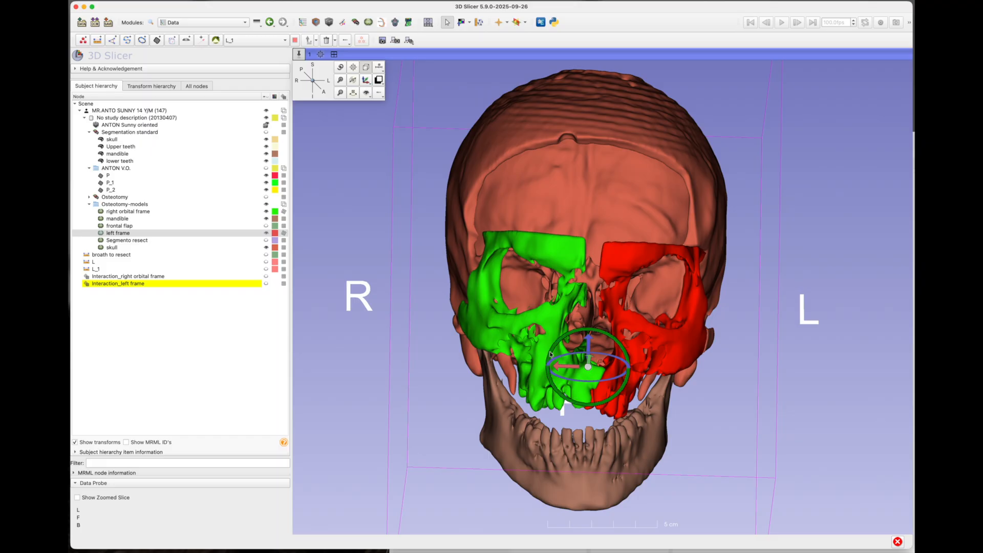
- Rotate and shift the left frame to meet the right frame at the midline, and advance it anteriorly to match
{"action": "left_click_drag", "start_coordinate": [547, 353], "coordinate": [546, 379]}
{"action": "left_click_drag", "start_coordinate": [582, 346], "coordinate": [574, 336]}
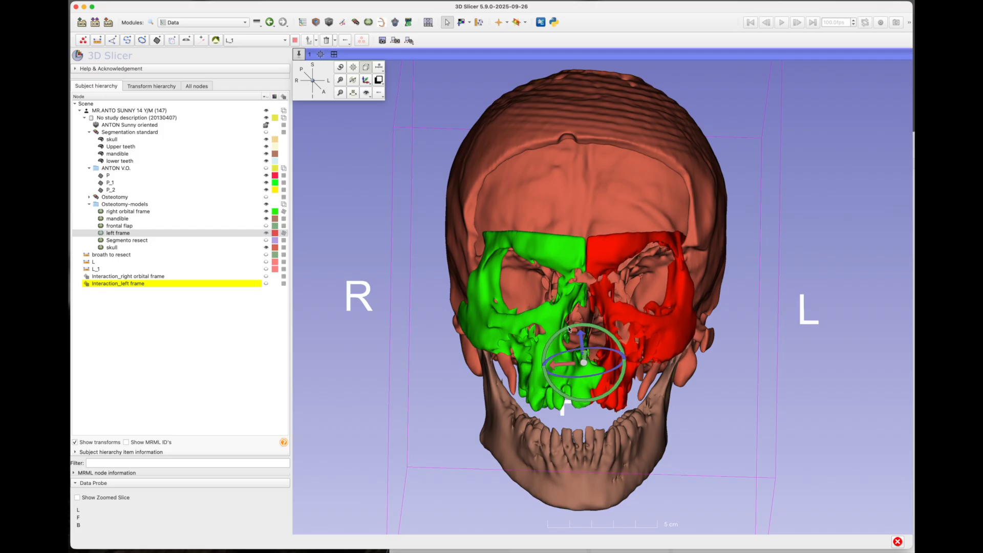
{"action": "left_click", "coordinate": [313, 65]}
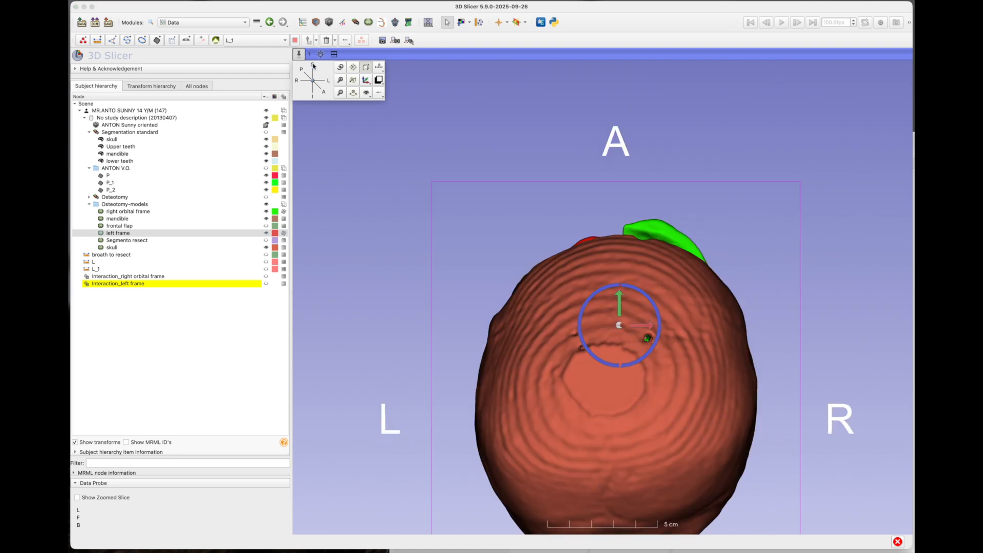
{"action": "left_click_drag", "start_coordinate": [617, 300], "coordinate": [617, 343]}
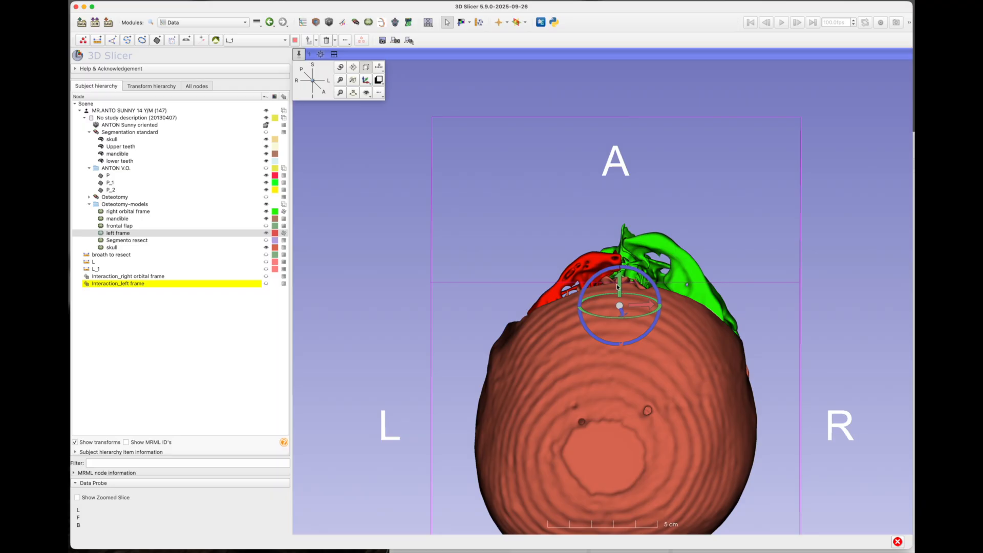
{"action": "left_click_drag", "start_coordinate": [621, 287], "coordinate": [623, 267]}
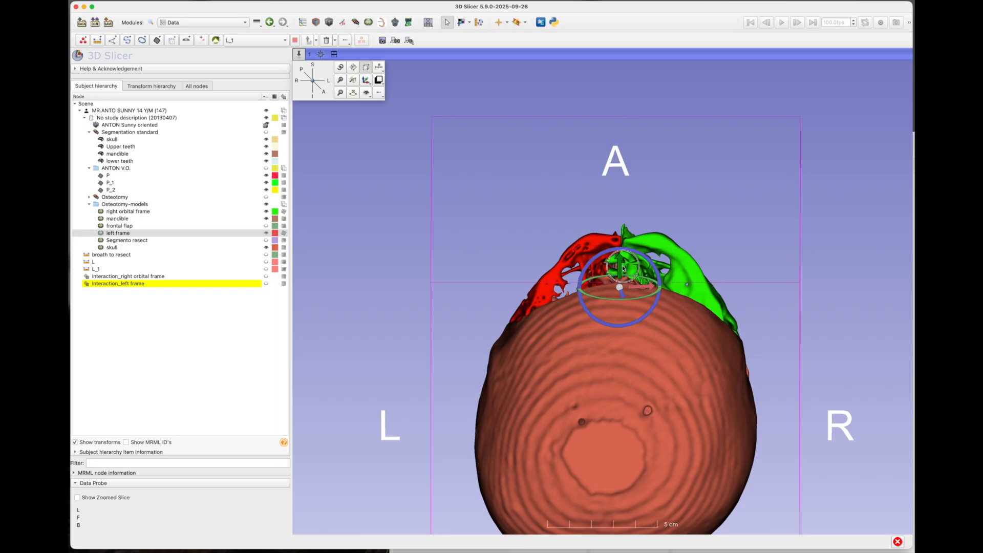
{"action": "mouse_move", "coordinate": [630, 380]}
{"action": "left_mouse_down"}
{"action": "mouse_move", "coordinate": [606, 410]}
{"action": "mouse_move", "coordinate": [619, 409]}
{"action": "mouse_move", "coordinate": [620, 394]}
{"action": "left_mouse_up"}
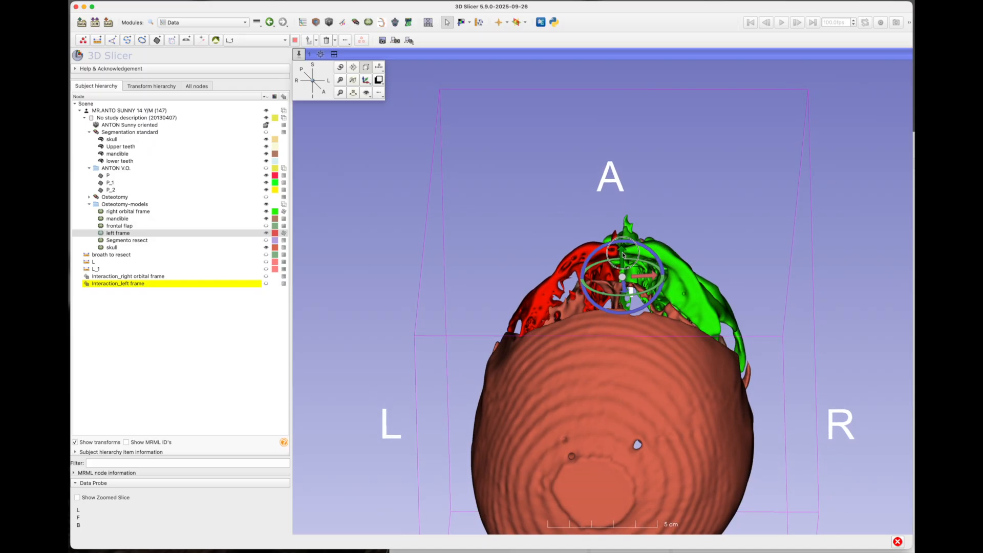
- Check the left frame from the side and front, and lower it slightly to level its upper edge with the right frame
{"action": "left_click", "coordinate": [324, 80]}
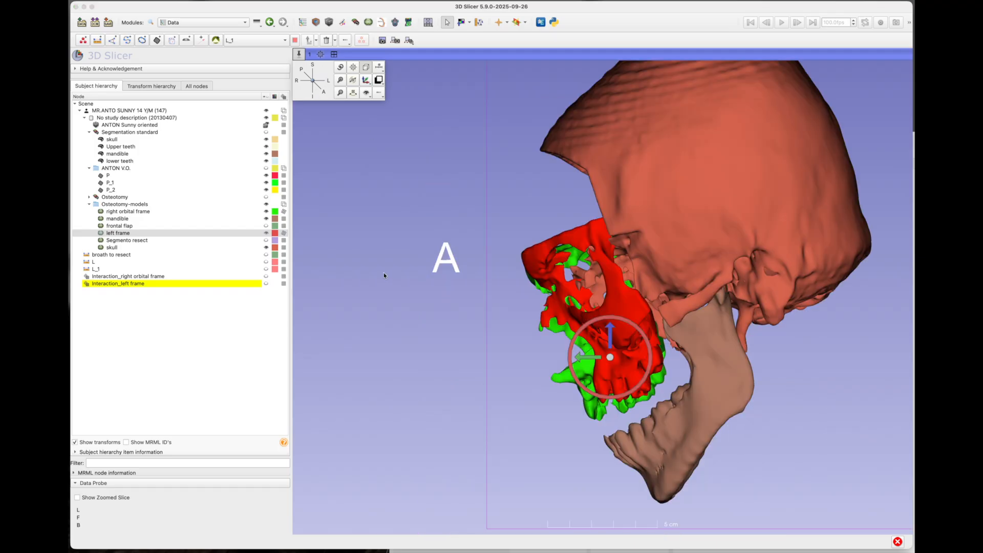
{"action": "left_click_drag", "start_coordinate": [402, 308], "coordinate": [674, 255]}
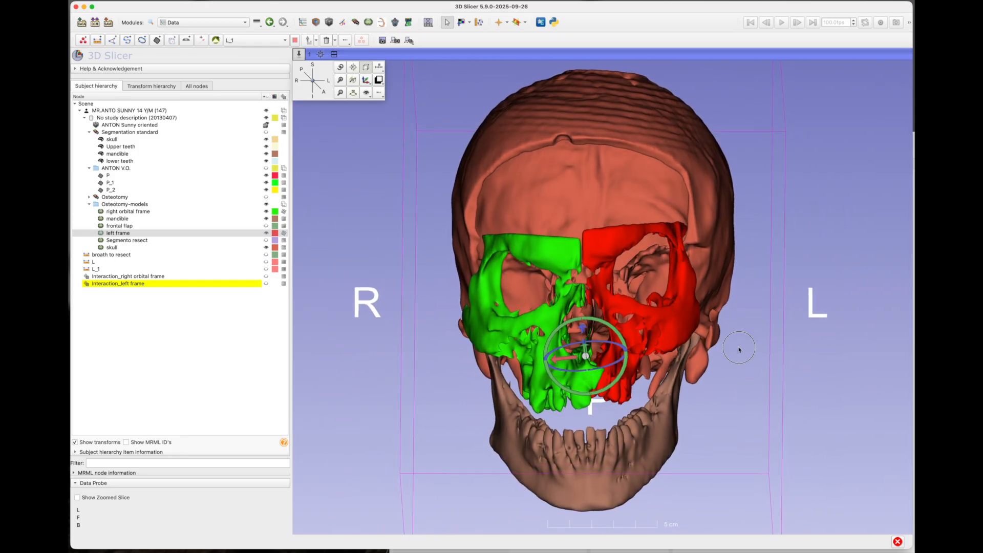
{"action": "left_click_drag", "start_coordinate": [738, 349], "coordinate": [749, 346]}
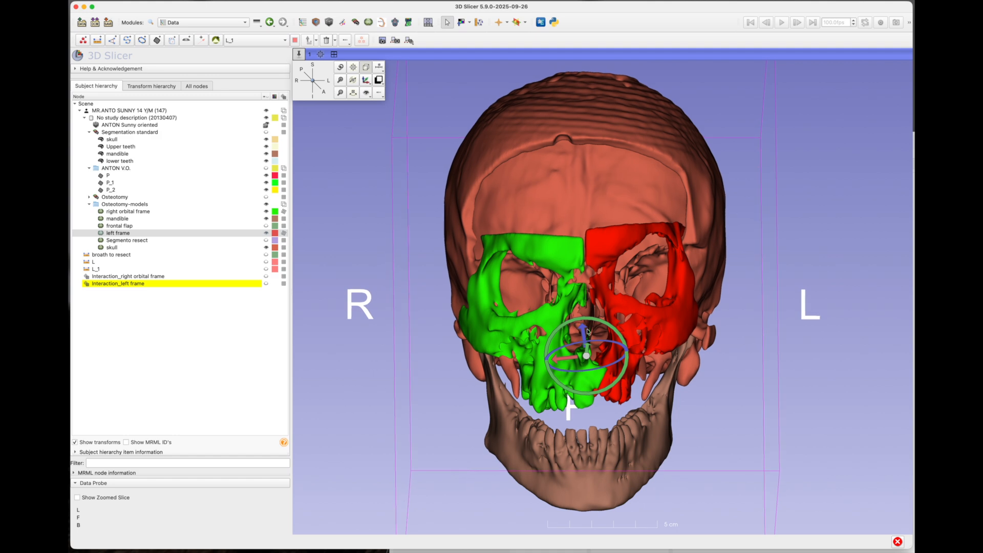
{"action": "left_click_drag", "start_coordinate": [583, 331], "coordinate": [582, 338]}
{"action": "left_click_drag", "start_coordinate": [757, 200], "coordinate": [767, 385]}
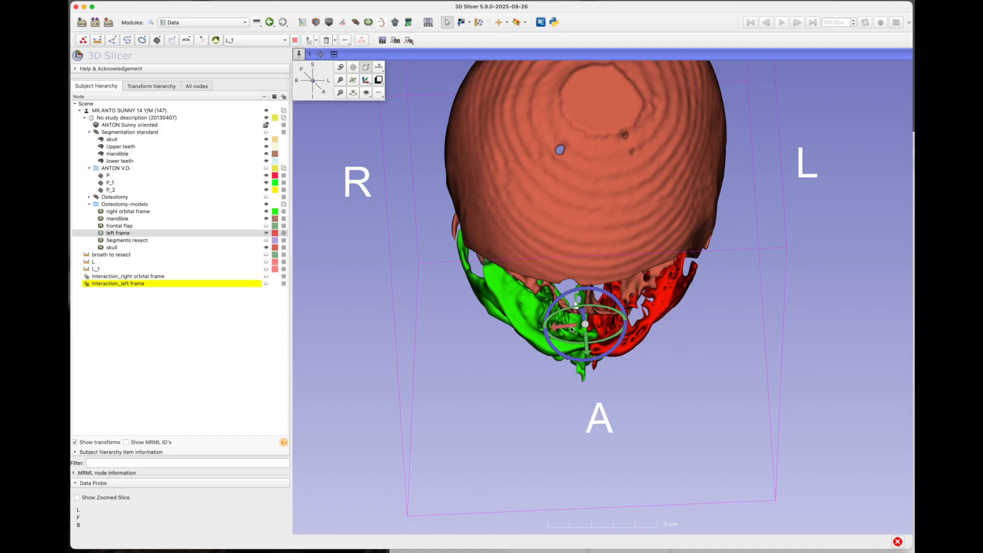
{"action": "left_click_drag", "start_coordinate": [730, 410], "coordinate": [732, 204]}
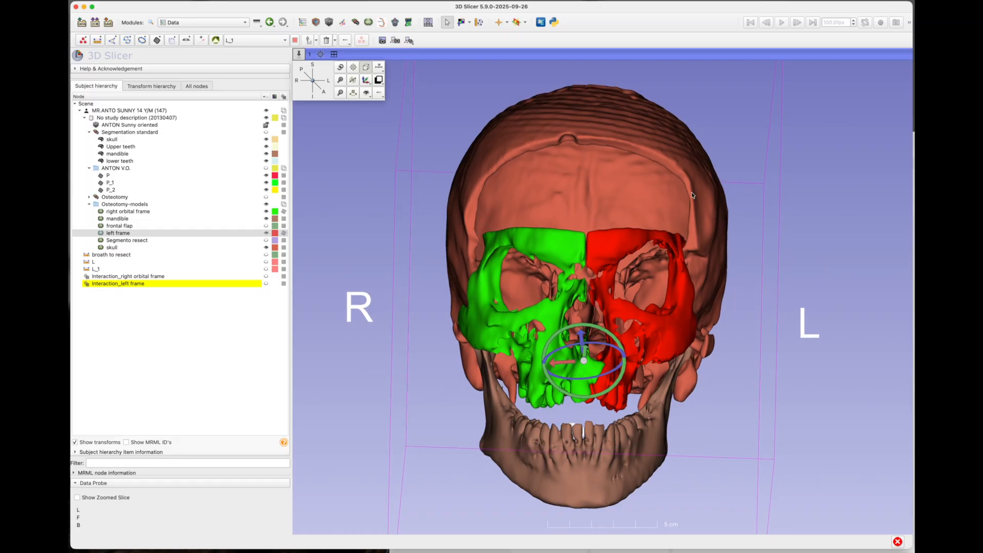
- Turn off the interaction handles of the left frame's transform
{"action": "left_click", "coordinate": [284, 235]}
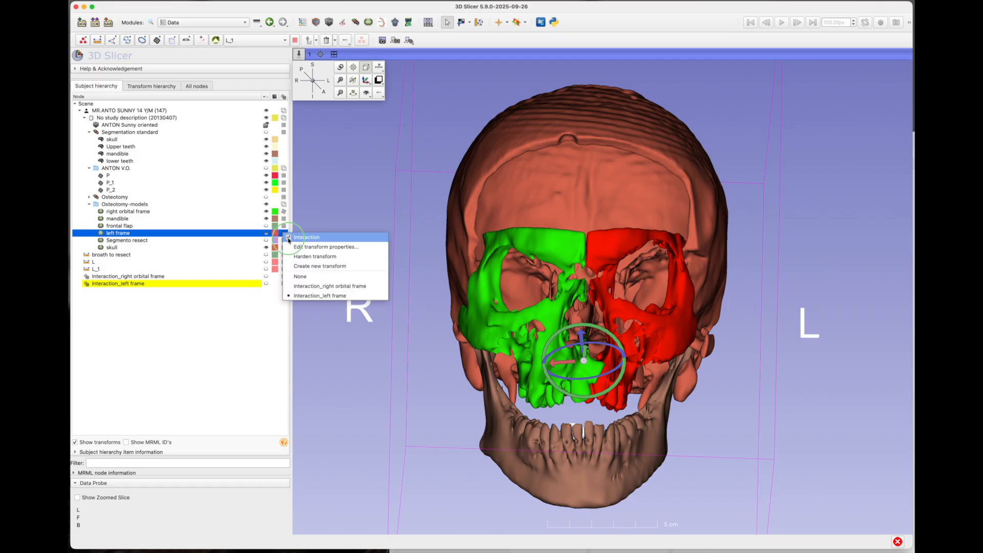
{"action": "left_click", "coordinate": [289, 238]}
{"action": "left_click_drag", "start_coordinate": [378, 236], "coordinate": [382, 237]}
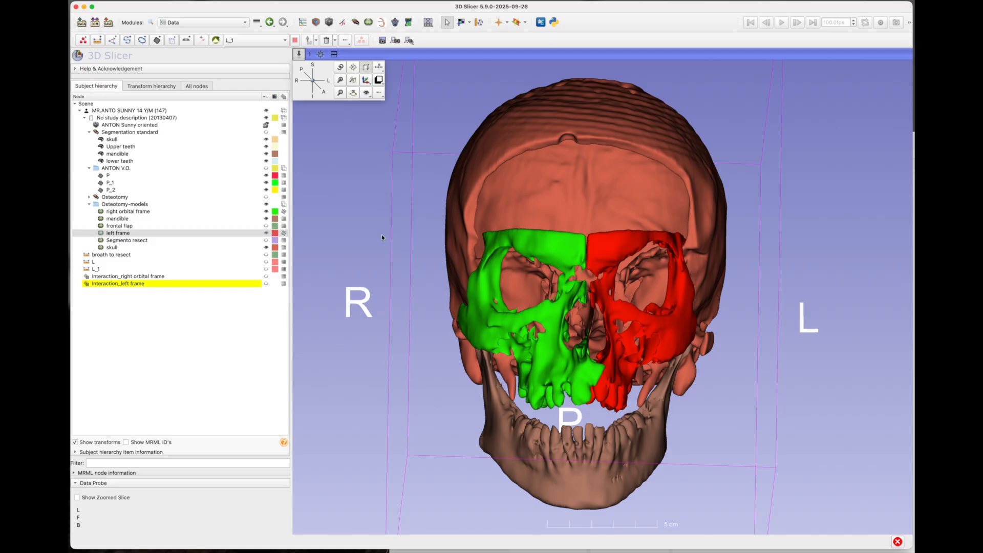
- Show the Osteotomy segmentation again and expand it to list its segments
{"action": "left_click", "coordinate": [123, 227]}
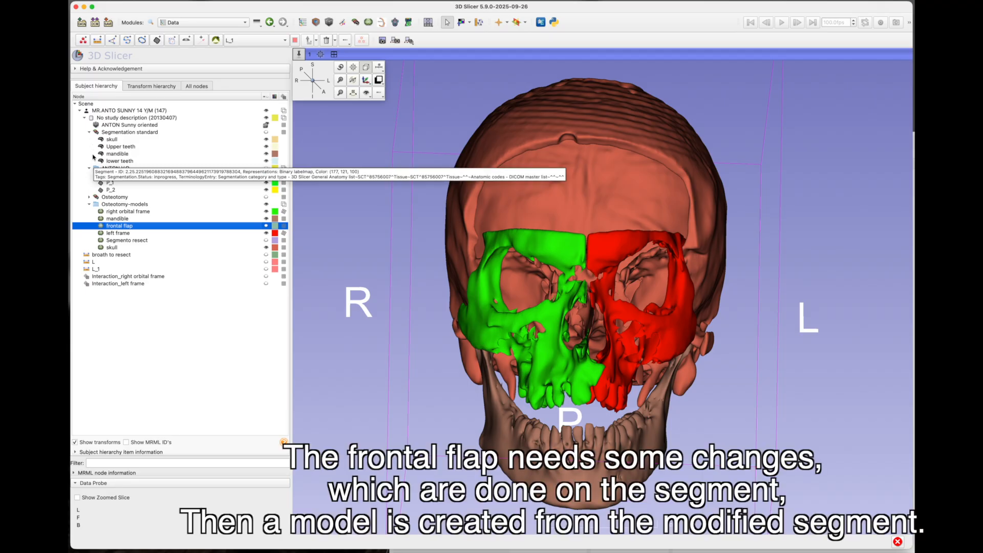
{"action": "left_click", "coordinate": [127, 196]}
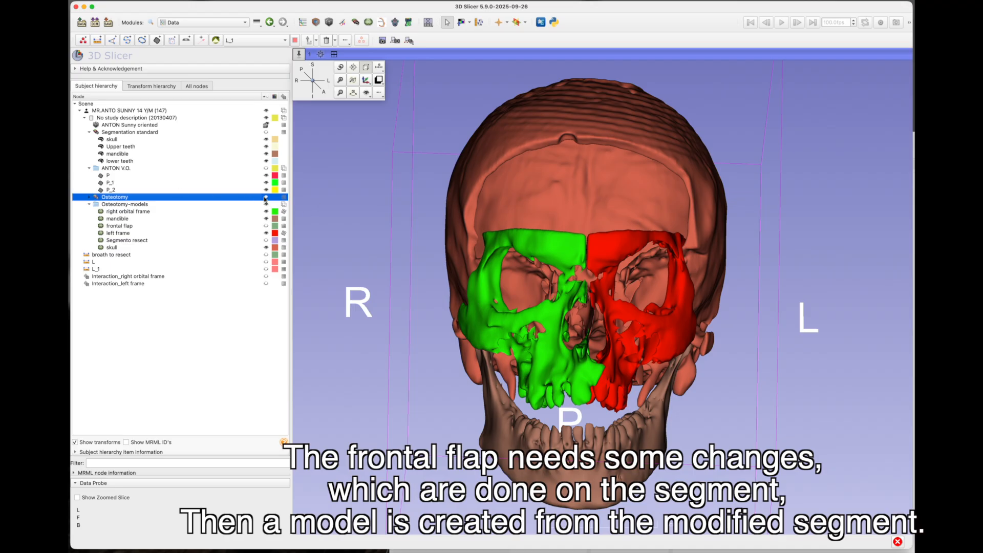
{"action": "left_click", "coordinate": [90, 197]}
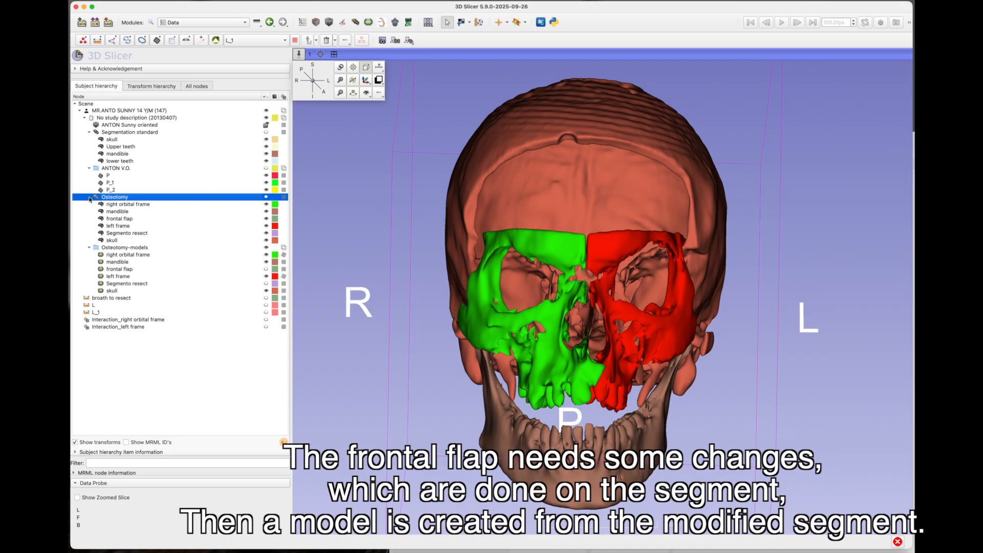
{"action": "left_click", "coordinate": [266, 219]}
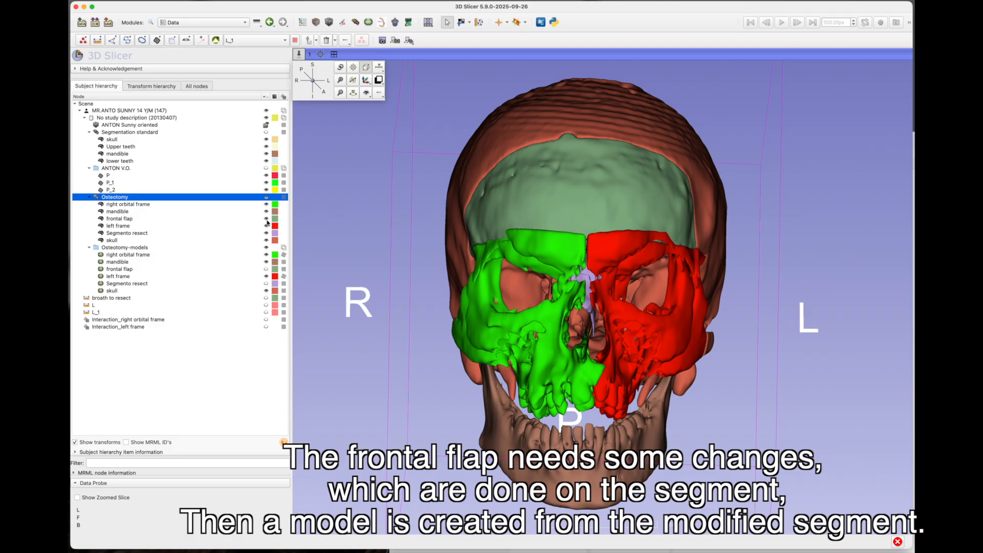
- Hide every segment of the Osteotomy segmentation except the frontal flap, keeping the orbital frame models displayed
{"action": "left_click", "coordinate": [266, 220]}
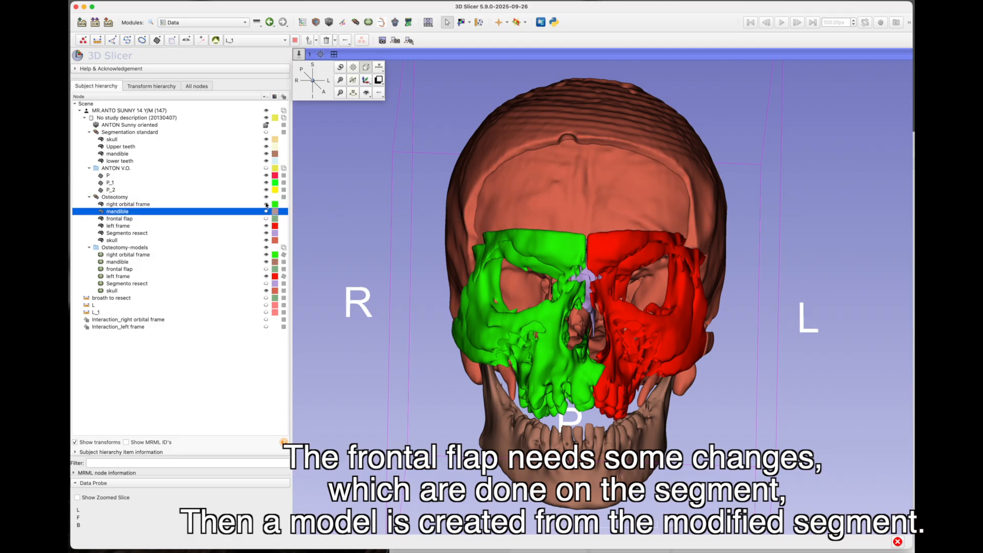
{"action": "left_click", "coordinate": [267, 205]}
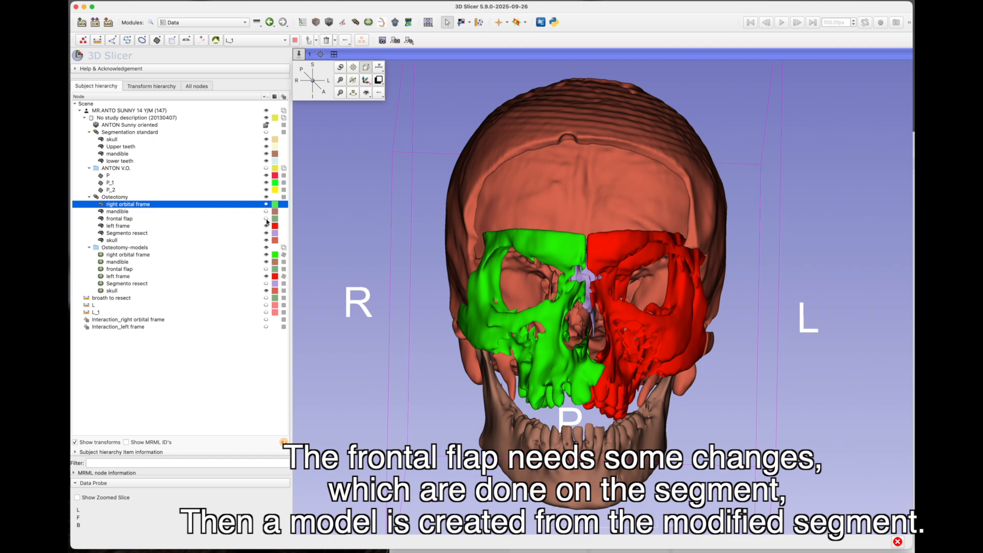
{"action": "left_click", "coordinate": [266, 219]}
{"action": "left_click", "coordinate": [266, 226]}
{"action": "left_click", "coordinate": [267, 233]}
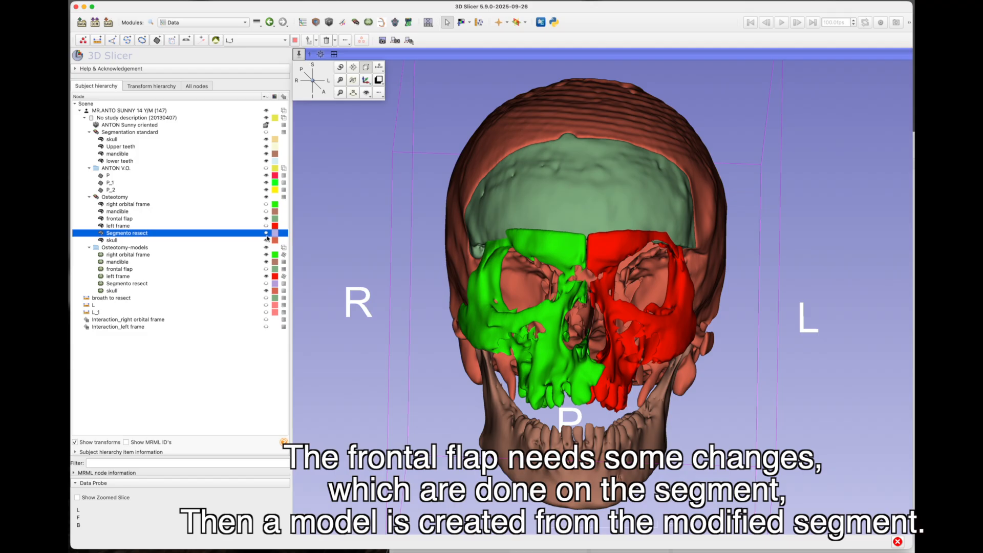
{"action": "left_click", "coordinate": [266, 240]}
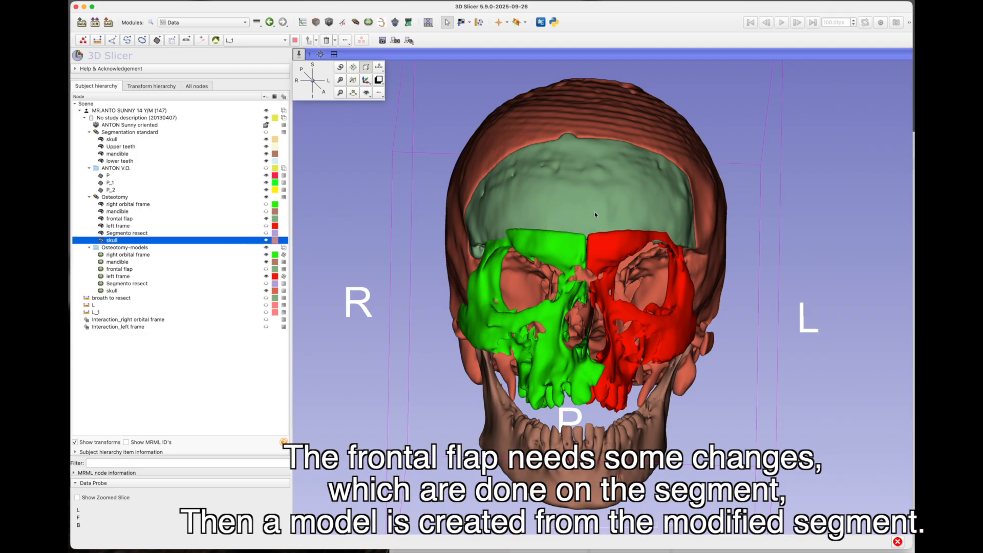
{"action": "left_click_drag", "start_coordinate": [592, 210], "coordinate": [594, 220]}
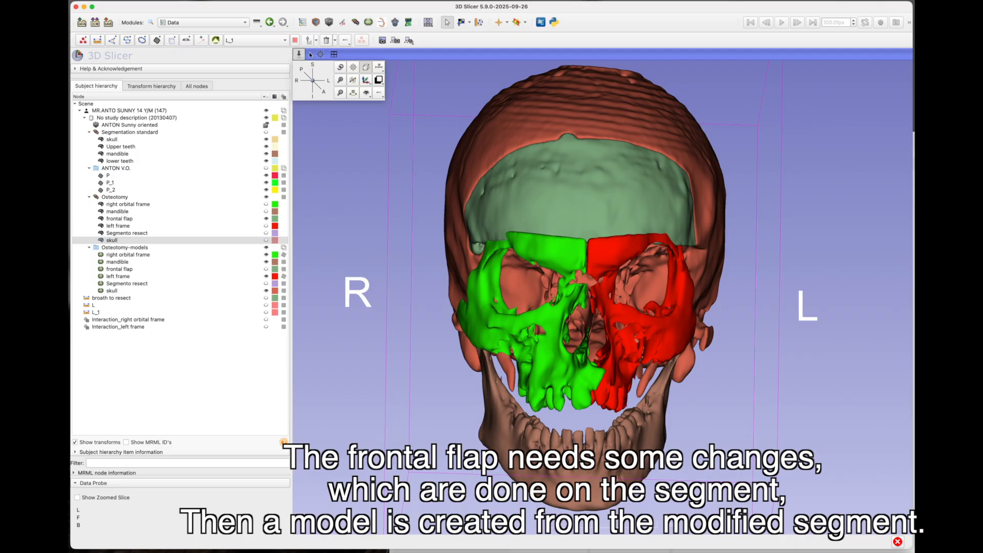
- Trim the lower edge of the frontal flap segment along the top of both orbital frames with free-form Scissors set to erase inside
{"action": "left_click", "coordinate": [343, 22]}
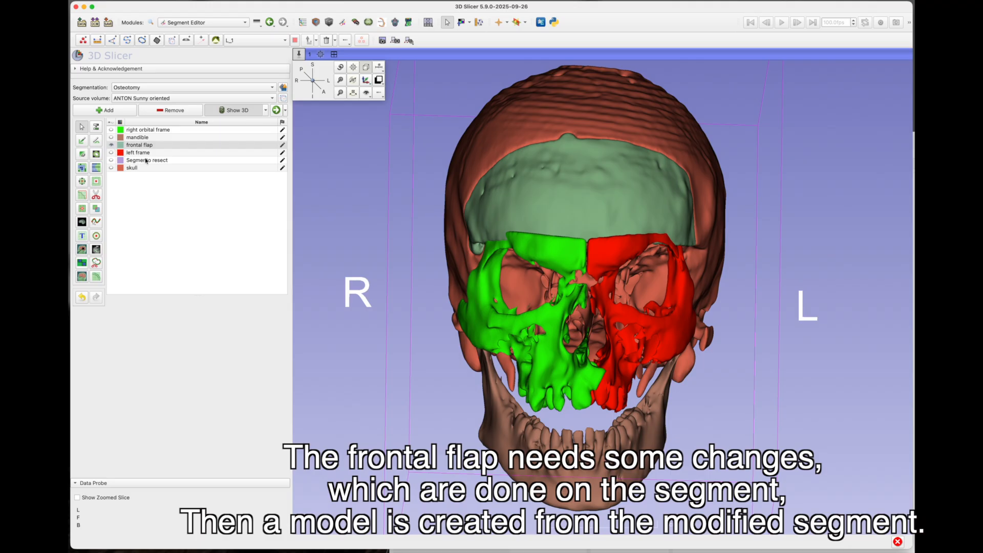
{"action": "left_click", "coordinate": [167, 145]}
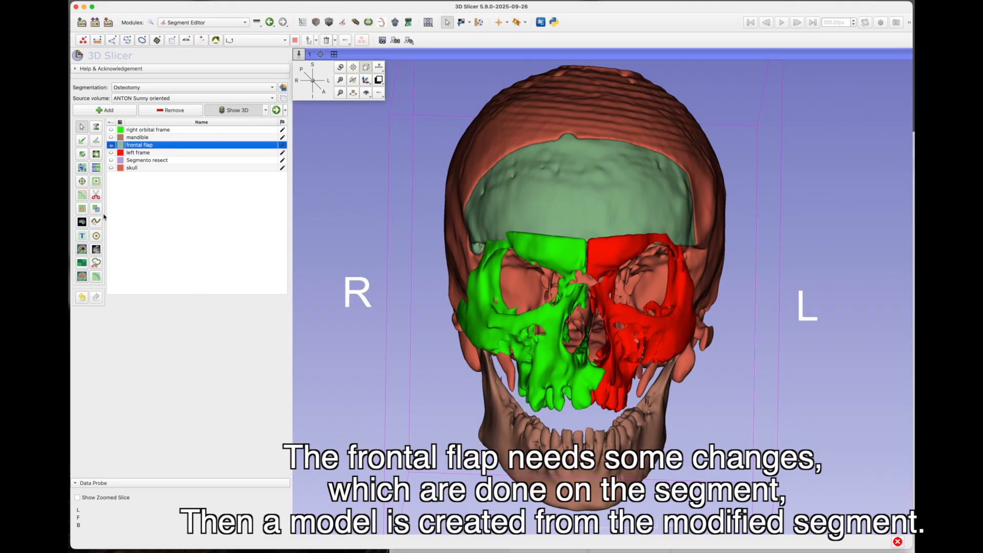
{"action": "left_click", "coordinate": [97, 195]}
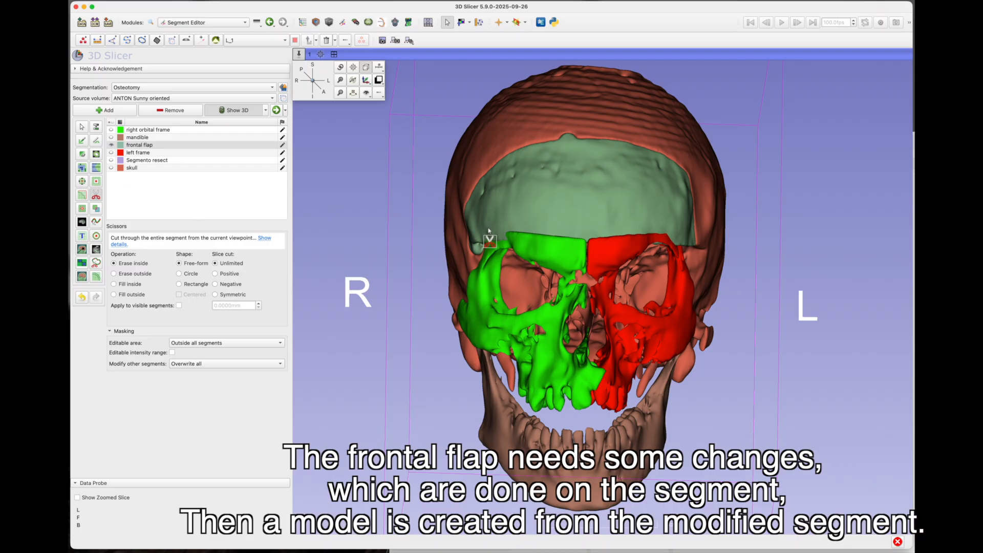
{"action": "mouse_move", "coordinate": [488, 231]}
{"action": "left_mouse_down"}
{"action": "mouse_move", "coordinate": [487, 253]}
{"action": "mouse_move", "coordinate": [588, 272]}
{"action": "mouse_move", "coordinate": [601, 245]}
{"action": "left_mouse_up"}
{"action": "mouse_move", "coordinate": [682, 232]}
{"action": "left_mouse_down"}
{"action": "mouse_move", "coordinate": [685, 244]}
{"action": "mouse_move", "coordinate": [665, 257]}
{"action": "mouse_move", "coordinate": [625, 259]}
{"action": "mouse_move", "coordinate": [585, 239]}
{"action": "left_mouse_up"}
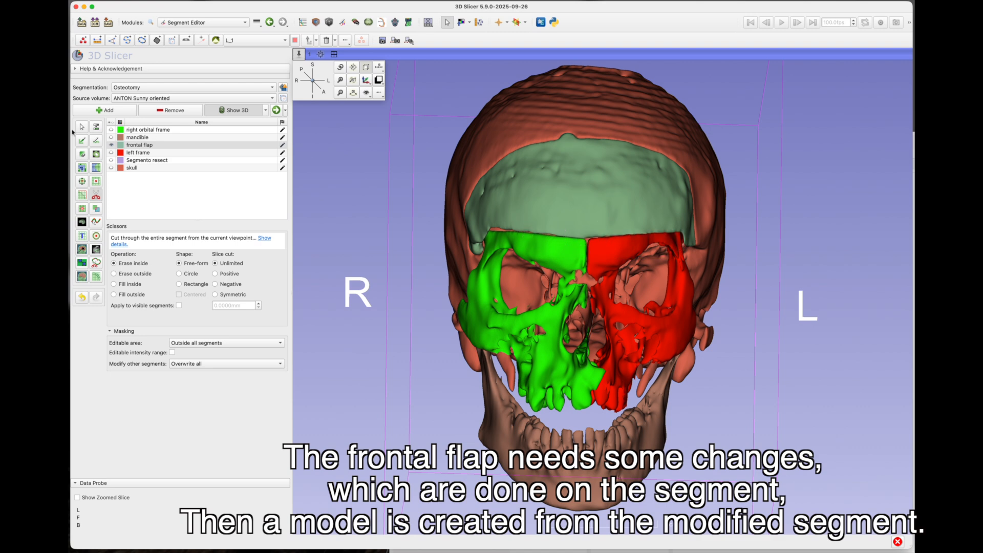
{"action": "left_click_drag", "start_coordinate": [437, 132], "coordinate": [435, 156]}
{"action": "left_click", "coordinate": [81, 127]}
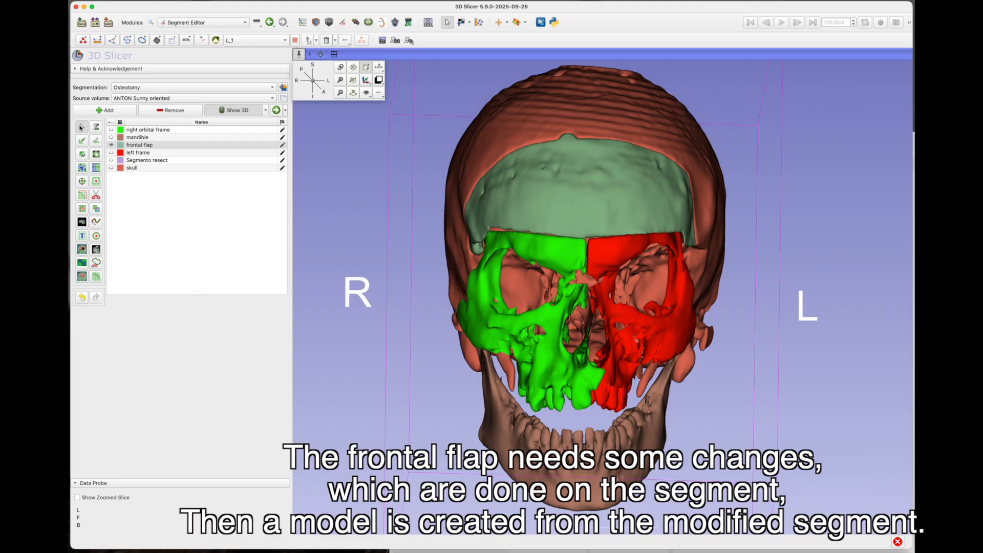
- Erase the midline bump on the frontal flap's upper edge with a circular Scissors cut
{"action": "left_click_drag", "start_coordinate": [574, 116], "coordinate": [571, 169]}
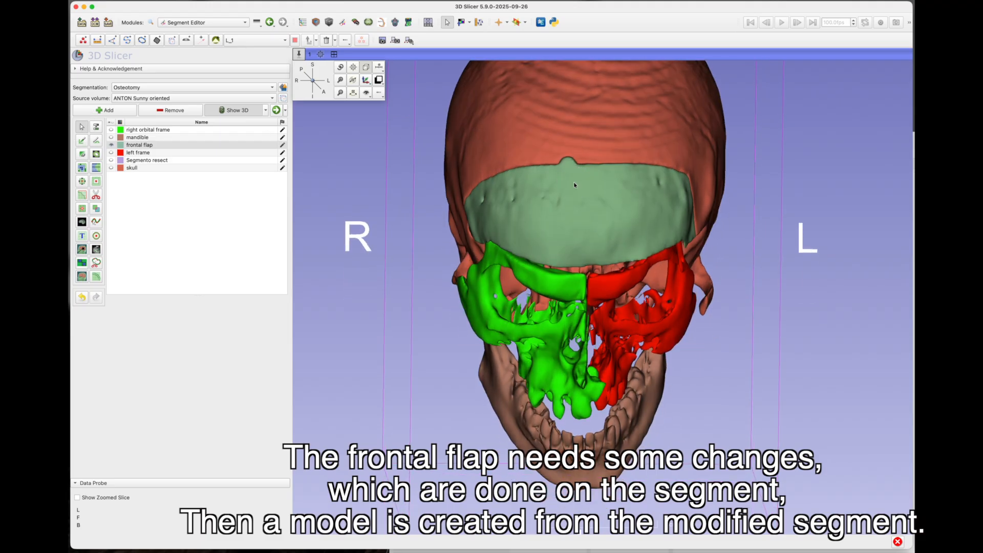
{"action": "left_click", "coordinate": [96, 195]}
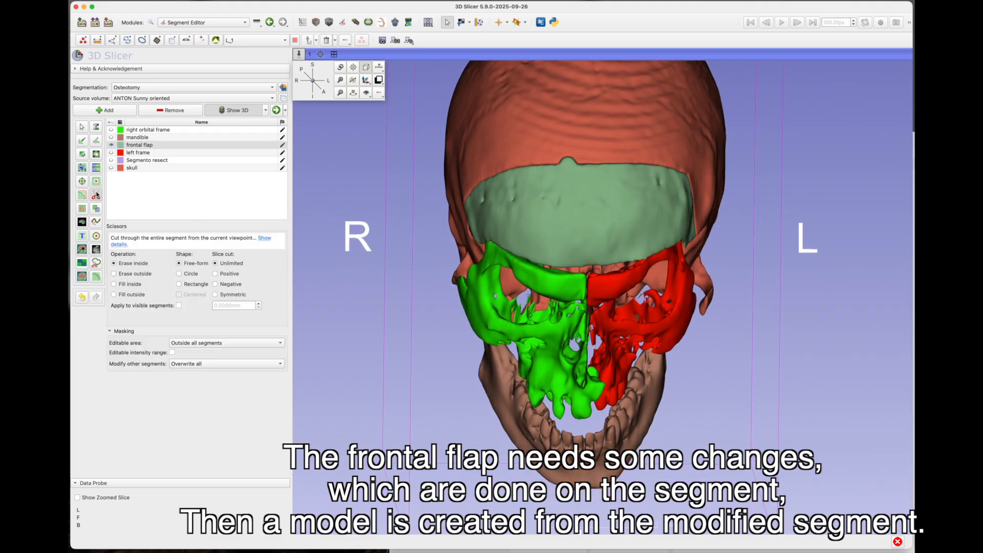
{"action": "left_click", "coordinate": [178, 274]}
{"action": "mouse_move", "coordinate": [569, 159]}
{"action": "left_mouse_down"}
{"action": "mouse_move", "coordinate": [569, 184]}
{"action": "mouse_move", "coordinate": [569, 175]}
{"action": "left_mouse_up"}
{"action": "left_click", "coordinate": [81, 127]}
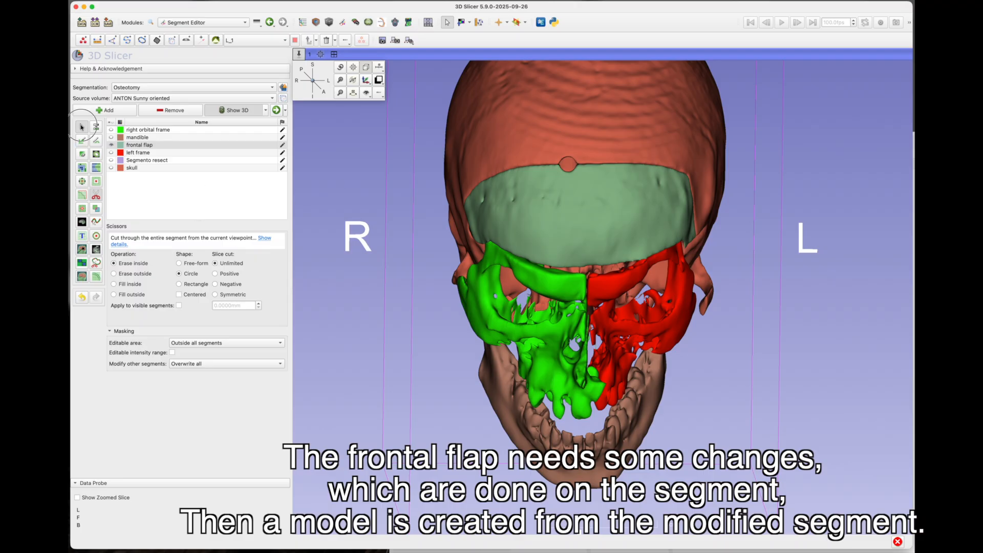
- From the right side, erase the frontal flap's lower posterior corner with a circular Scissors cut
{"action": "left_click_drag", "start_coordinate": [396, 311], "coordinate": [628, 269]}
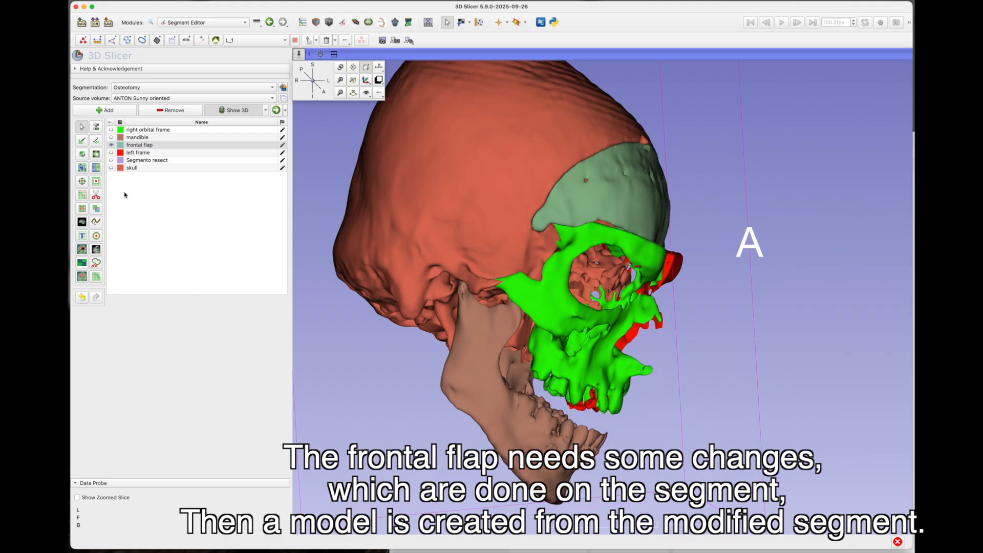
{"action": "left_click", "coordinate": [96, 195]}
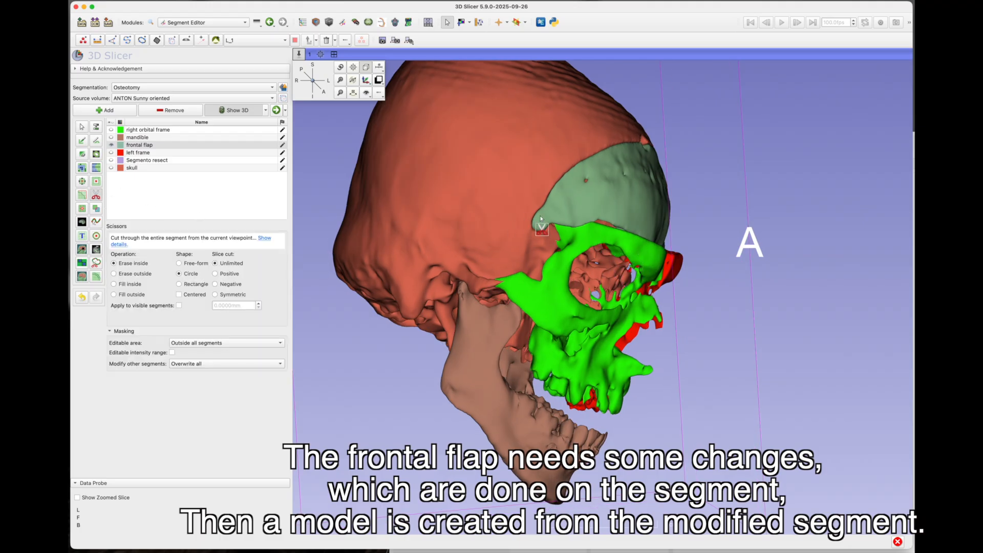
{"action": "left_click_drag", "start_coordinate": [542, 215], "coordinate": [538, 235]}
{"action": "left_click", "coordinate": [82, 127]}
- From the left side, erase the frontal flap's lower posterior corner with a circular Scissors cut and check the result from the front
{"action": "left_click_drag", "start_coordinate": [836, 293], "coordinate": [406, 228]}
{"action": "left_click_drag", "start_coordinate": [557, 264], "coordinate": [488, 253]}
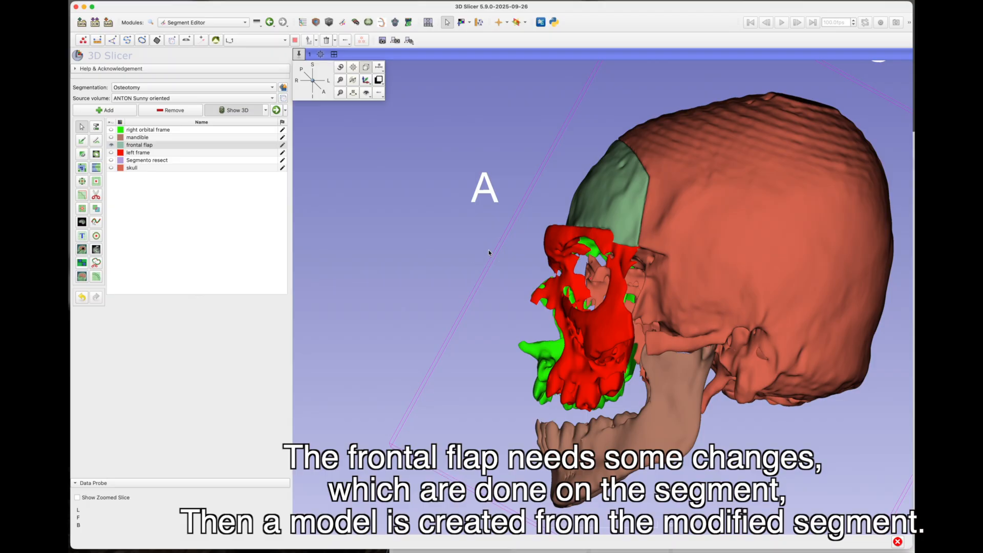
{"action": "left_click", "coordinate": [96, 195]}
{"action": "left_click_drag", "start_coordinate": [631, 241], "coordinate": [636, 253]}
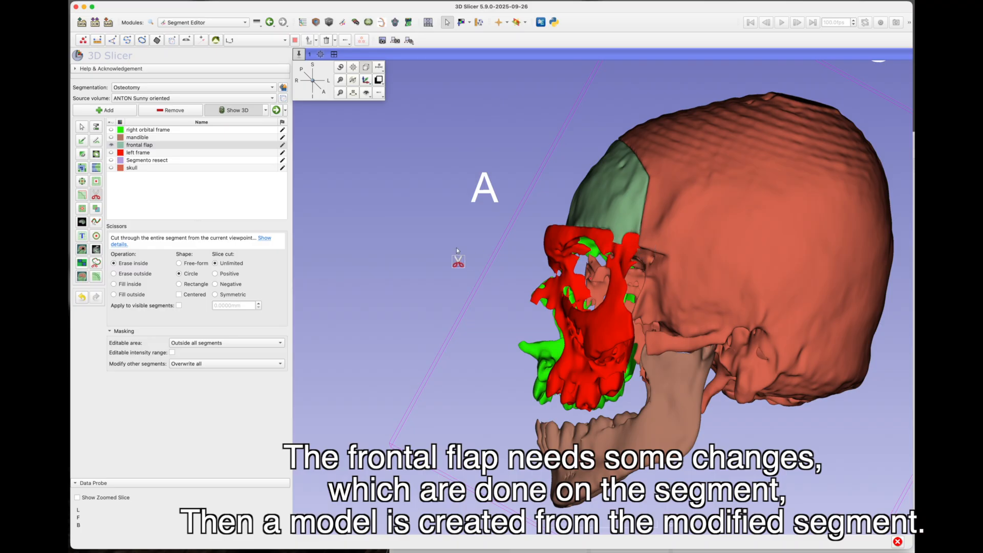
{"action": "left_click", "coordinate": [82, 126]}
{"action": "left_click_drag", "start_coordinate": [451, 328], "coordinate": [646, 287]}
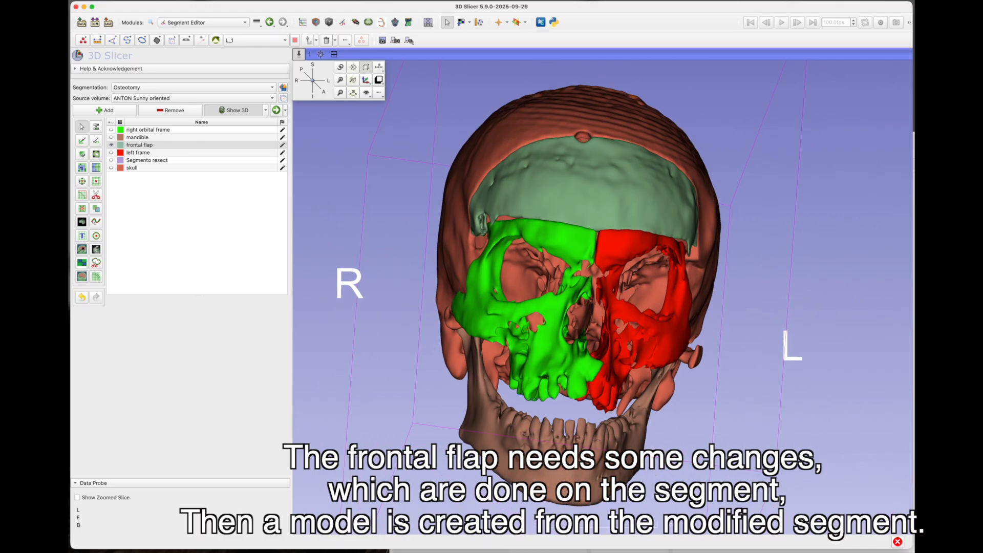
- Delete the outdated frontal flap model from the Osteotomy-models folder
{"action": "left_click", "coordinate": [303, 22]}
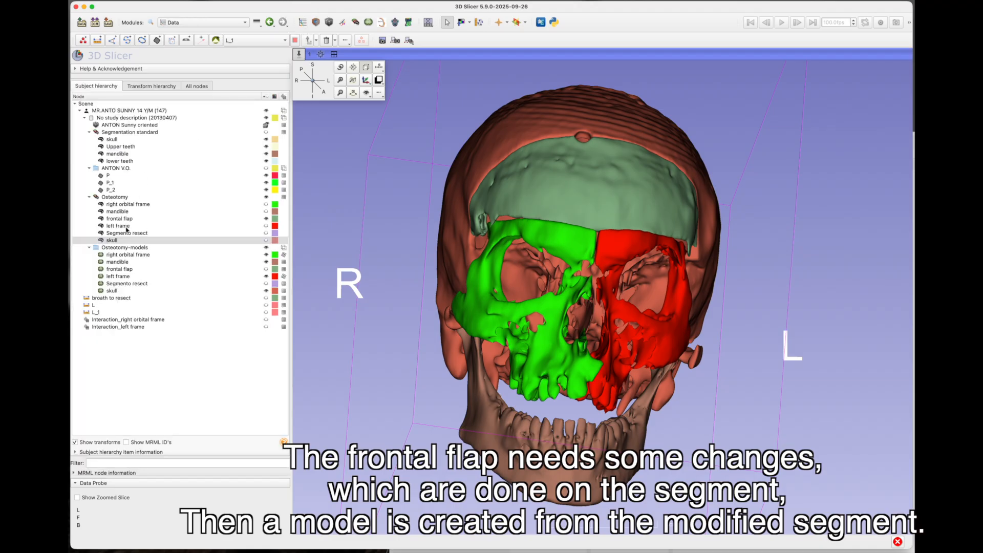
{"action": "left_click", "coordinate": [117, 270]}
{"action": "right_click", "coordinate": [119, 271]}
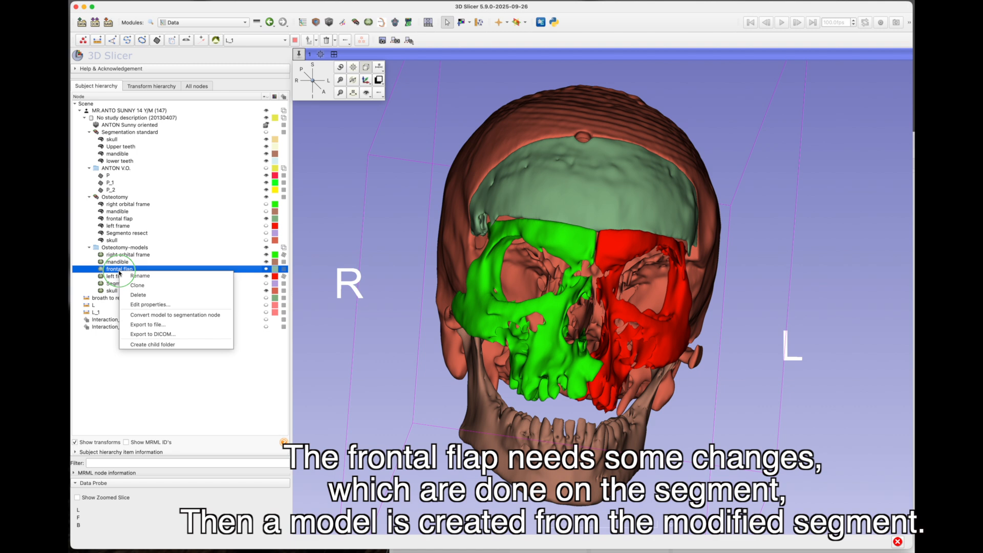
{"action": "left_click", "coordinate": [149, 295]}
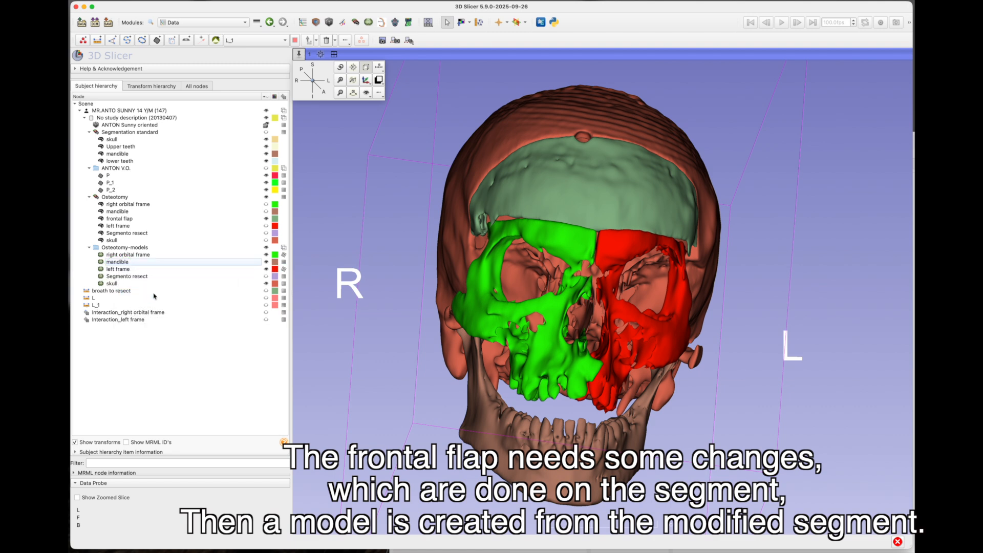
- Export the modified frontal flap segment to a model and move that model into the Osteotomy-models folder
{"action": "left_click", "coordinate": [118, 219]}
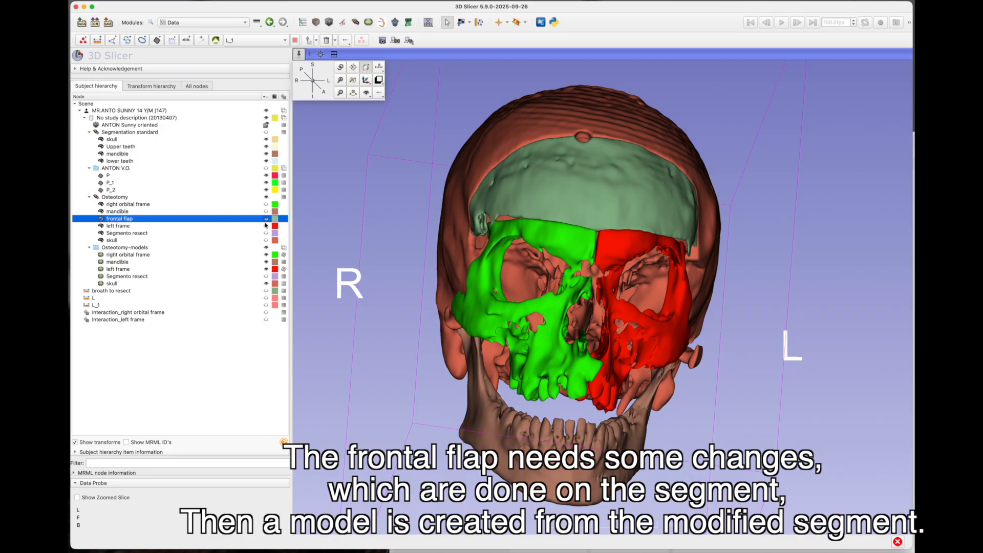
{"action": "right_click", "coordinate": [214, 219]}
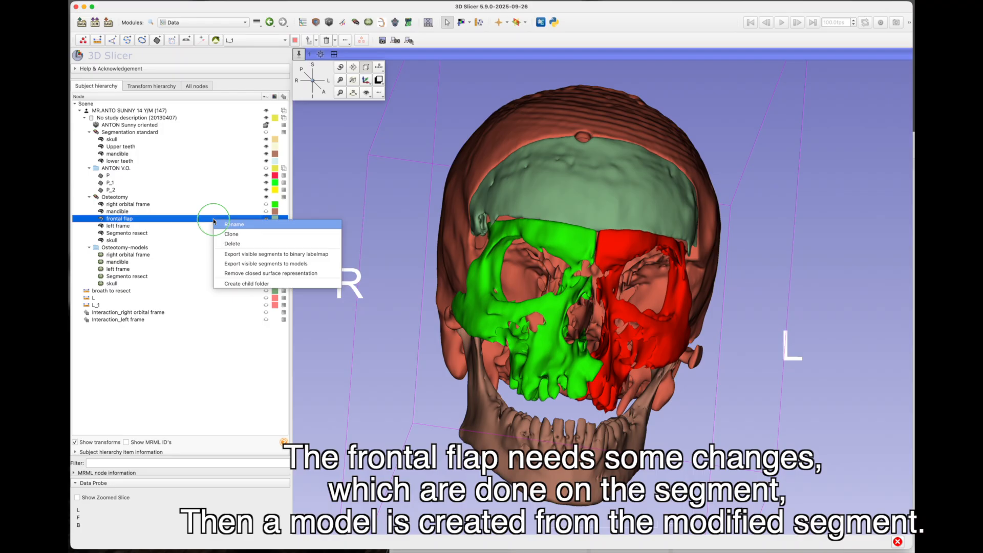
{"action": "left_click", "coordinate": [258, 265]}
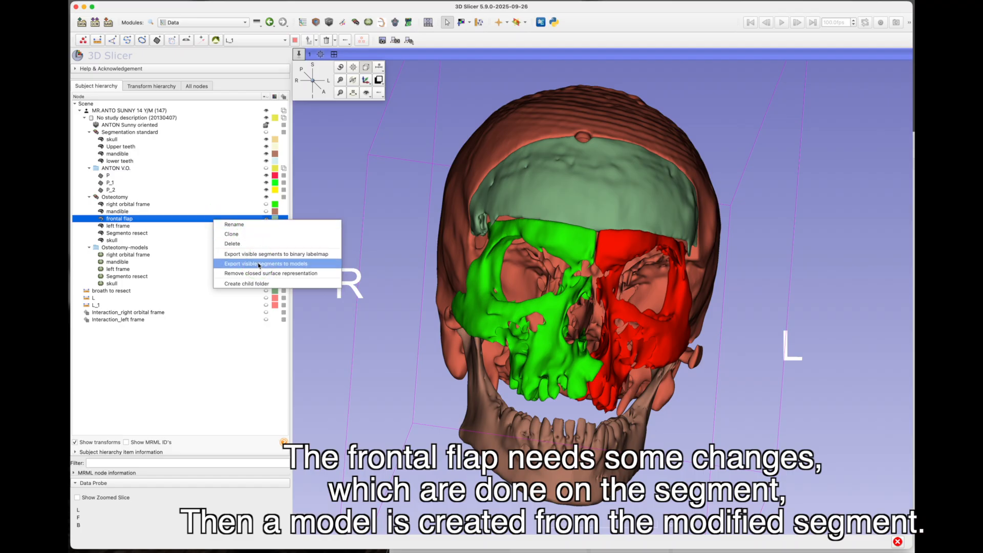
{"action": "left_click_drag", "start_coordinate": [116, 299], "coordinate": [147, 252]}
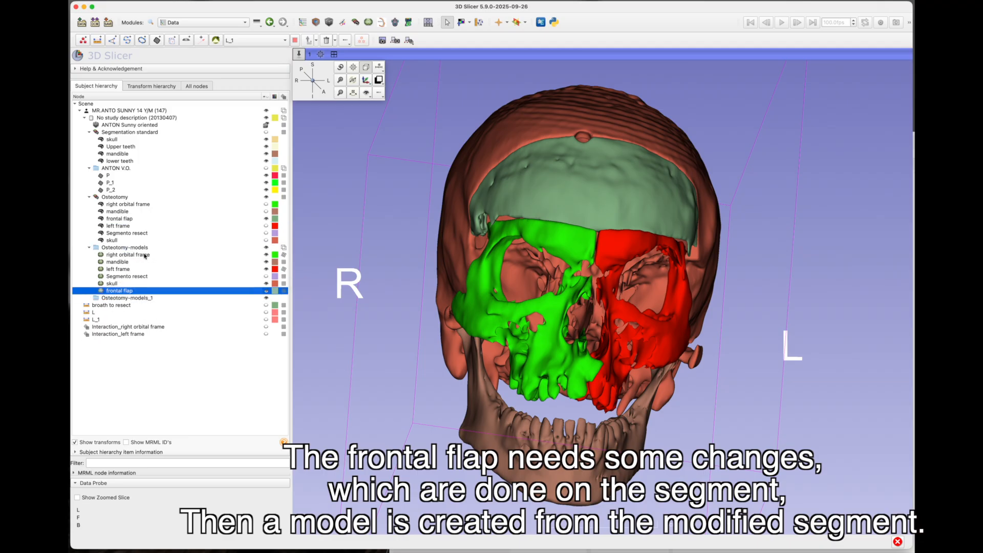
- Delete the emptied Osteotomy-models_1 folder and hide the frontal flap segment, keeping its model shown
{"action": "right_click", "coordinate": [118, 299]}
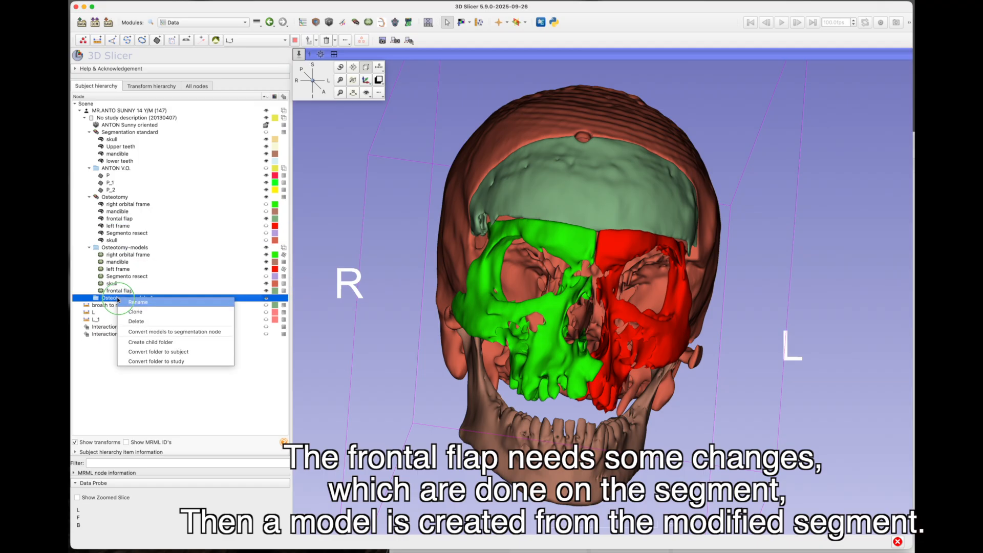
{"action": "left_click", "coordinate": [153, 321]}
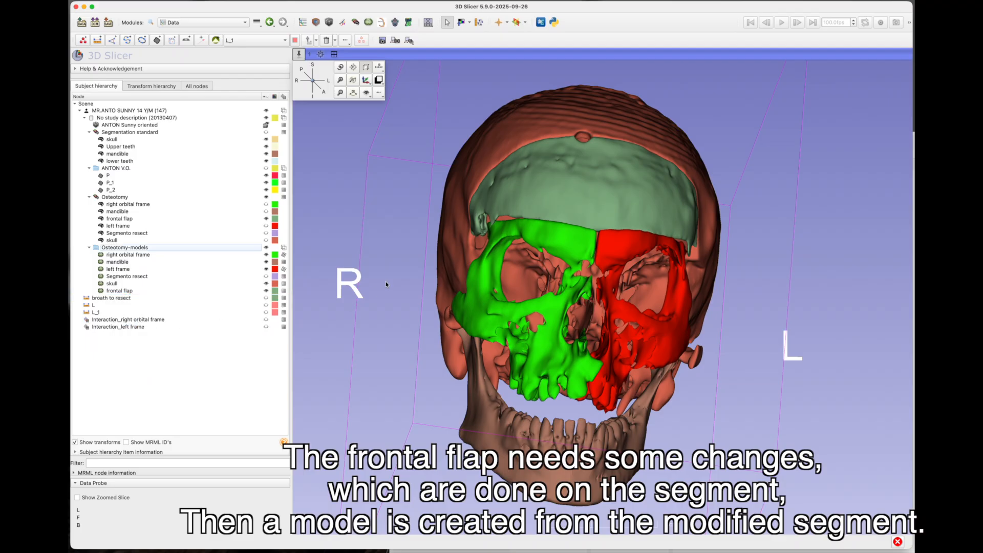
{"action": "left_click", "coordinate": [268, 219]}
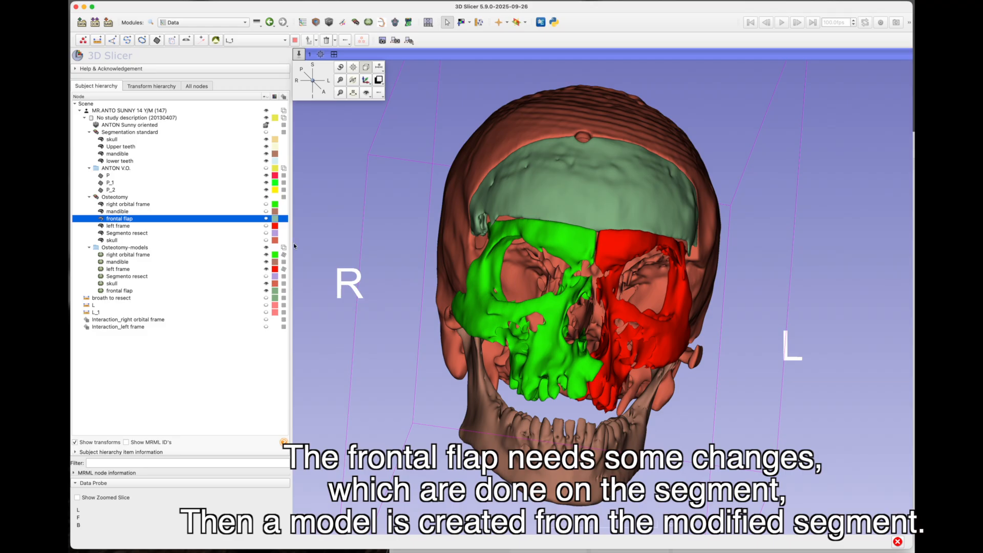
{"action": "left_click", "coordinate": [267, 291]}
{"action": "left_click", "coordinate": [266, 291]}
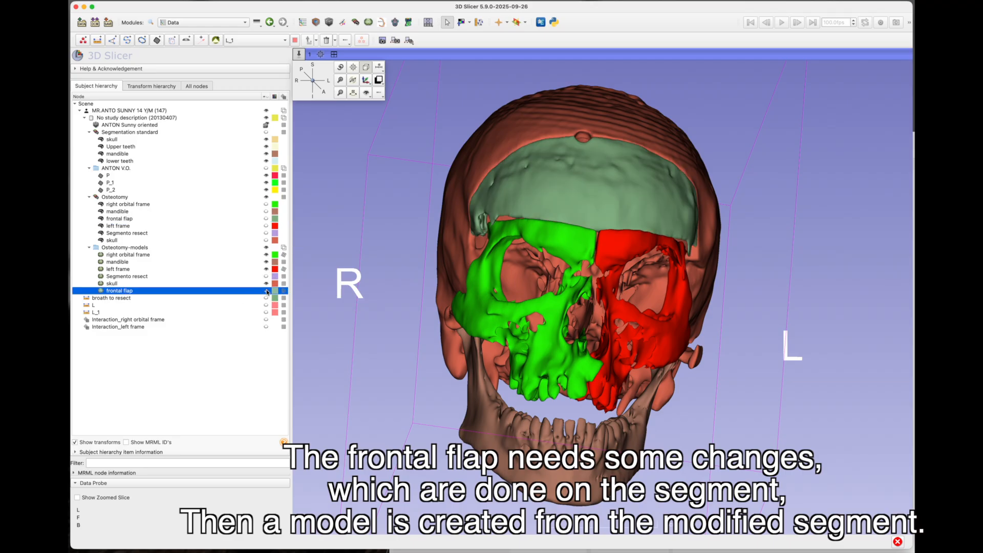
- Give the frontal flap model an interaction transform with handles displayed in the 3D view
{"action": "left_click_drag", "start_coordinate": [398, 402], "coordinate": [646, 419]}
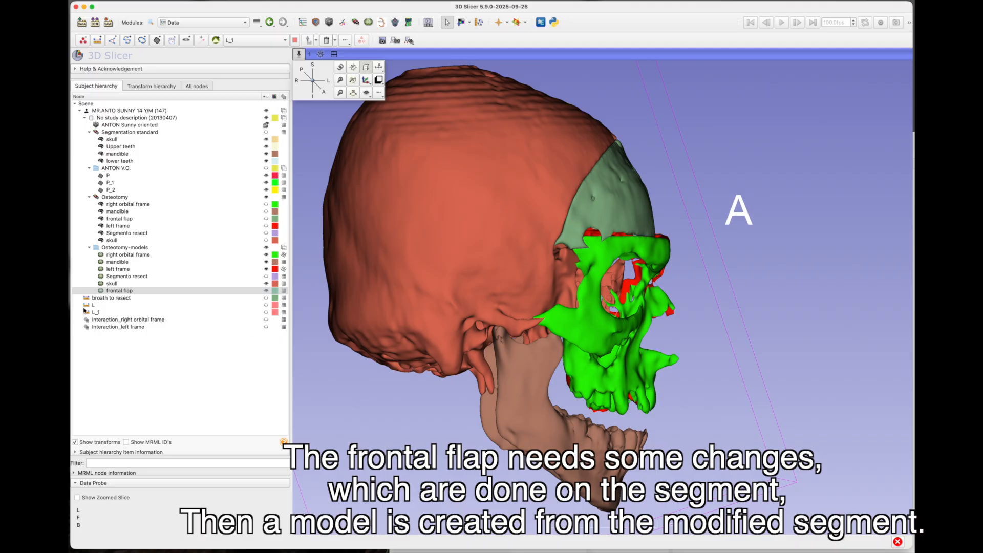
{"action": "right_click", "coordinate": [275, 291]}
{"action": "left_click", "coordinate": [283, 296]}
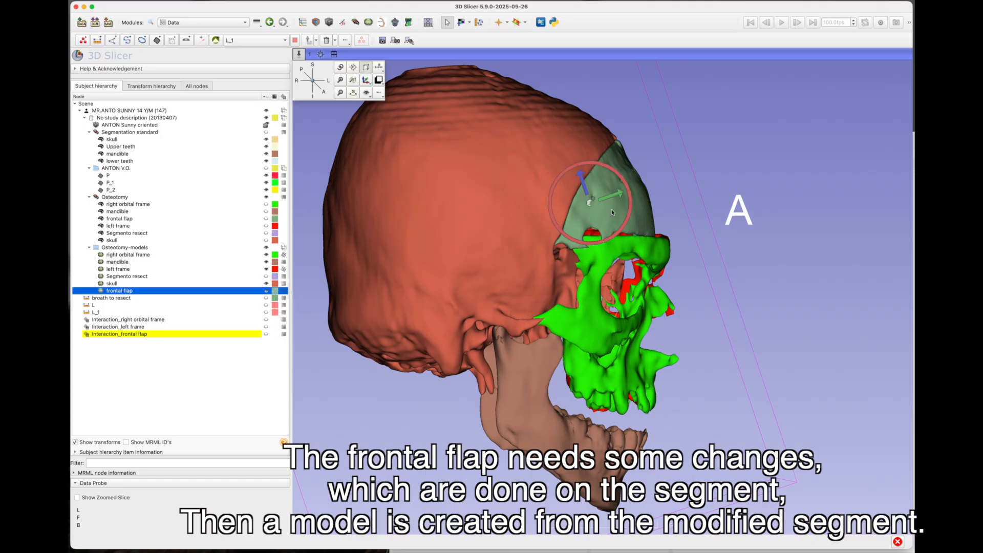
- Move the frontal flap model forward and seat it on the upper edge of the repositioned orbital frames, checking the fit from several angles
{"action": "left_click_drag", "start_coordinate": [435, 252], "coordinate": [456, 248]}
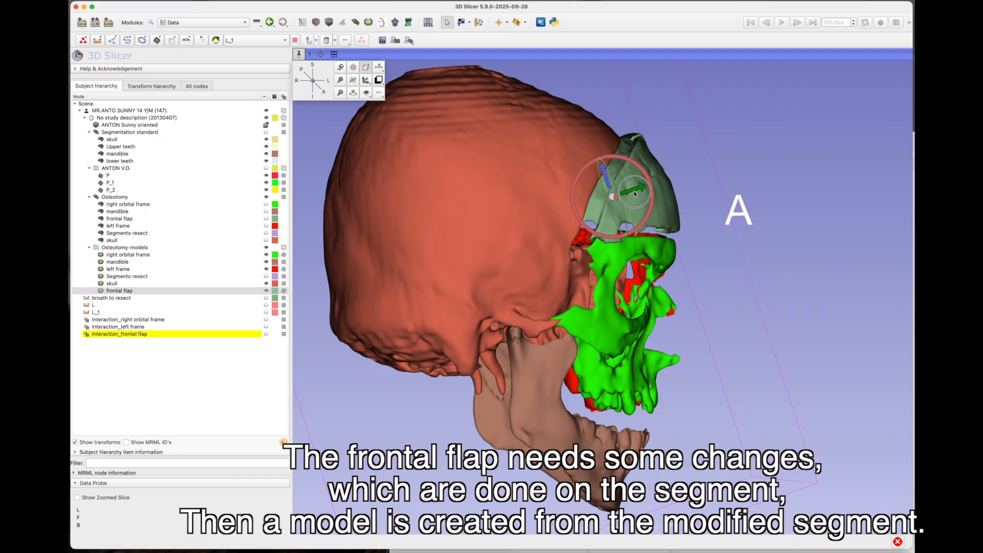
{"action": "left_click_drag", "start_coordinate": [613, 197], "coordinate": [612, 205]}
{"action": "left_click_drag", "start_coordinate": [778, 333], "coordinate": [754, 340]}
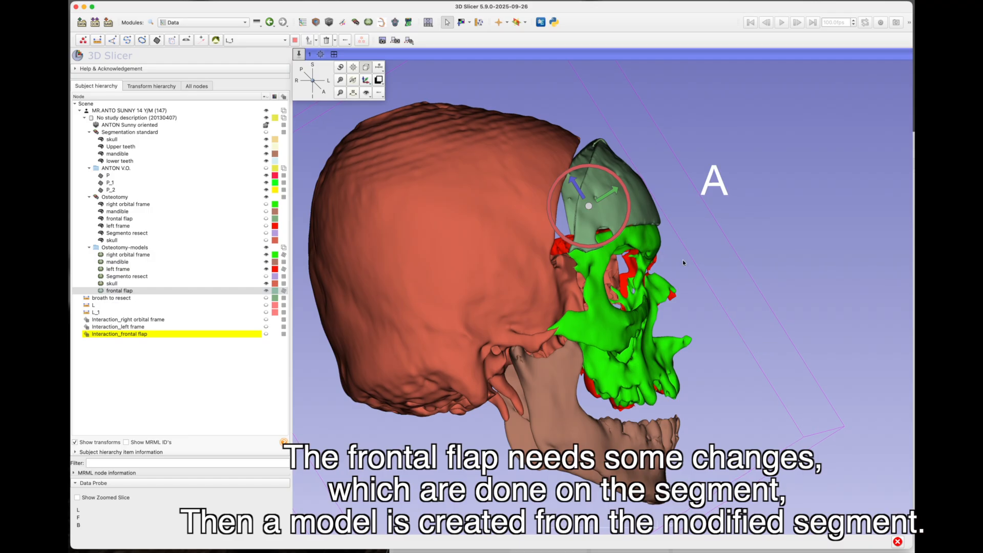
{"action": "mouse_move", "coordinate": [754, 254]}
{"action": "left_mouse_down"}
{"action": "mouse_move", "coordinate": [735, 259]}
{"action": "mouse_move", "coordinate": [740, 251]}
{"action": "left_mouse_up"}
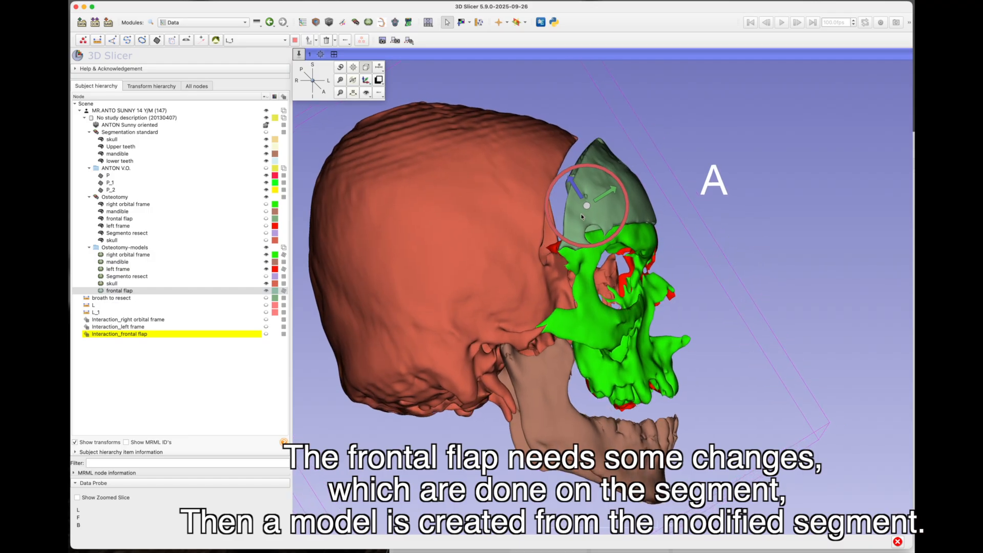
{"action": "left_click_drag", "start_coordinate": [584, 206], "coordinate": [583, 206]}
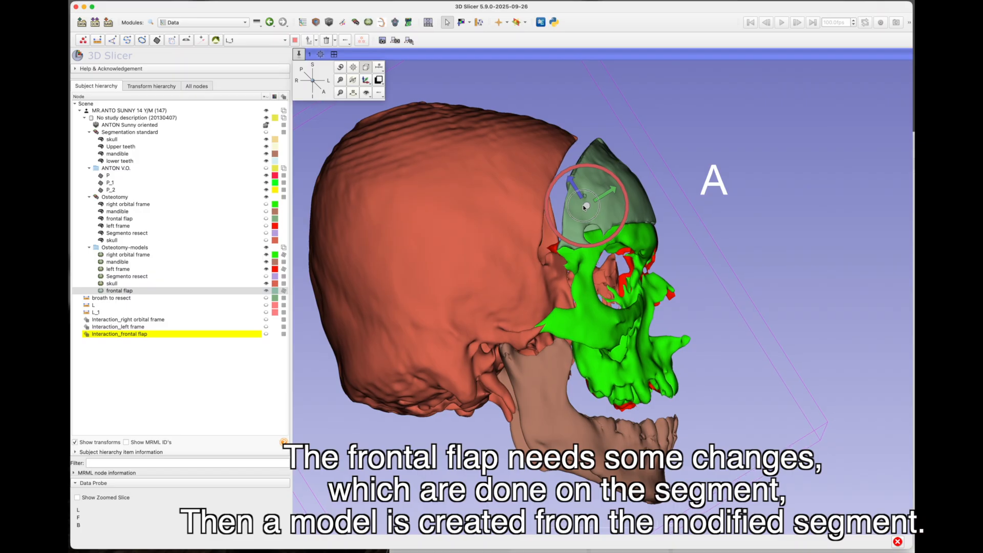
{"action": "left_click_drag", "start_coordinate": [586, 206], "coordinate": [583, 208]}
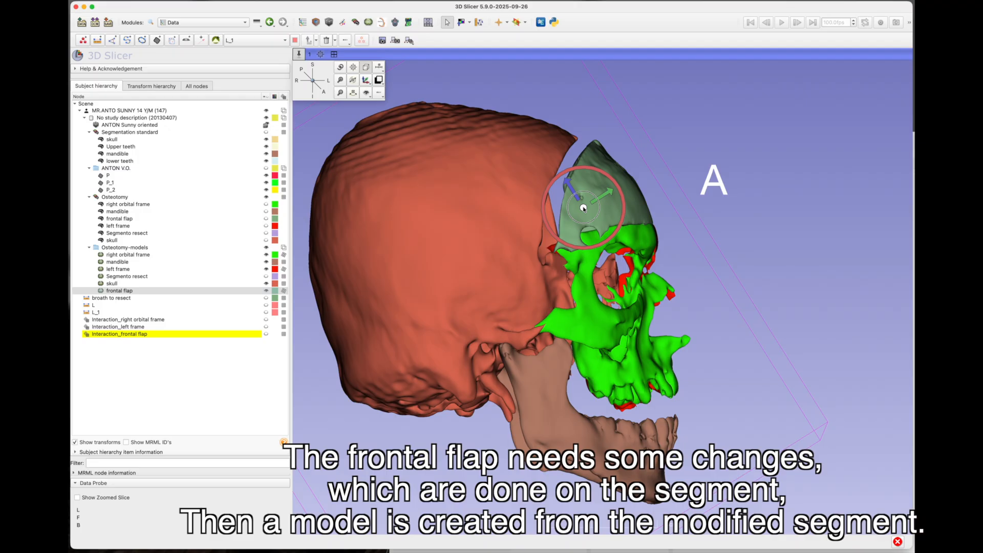
{"action": "left_click_drag", "start_coordinate": [775, 270], "coordinate": [491, 300]}
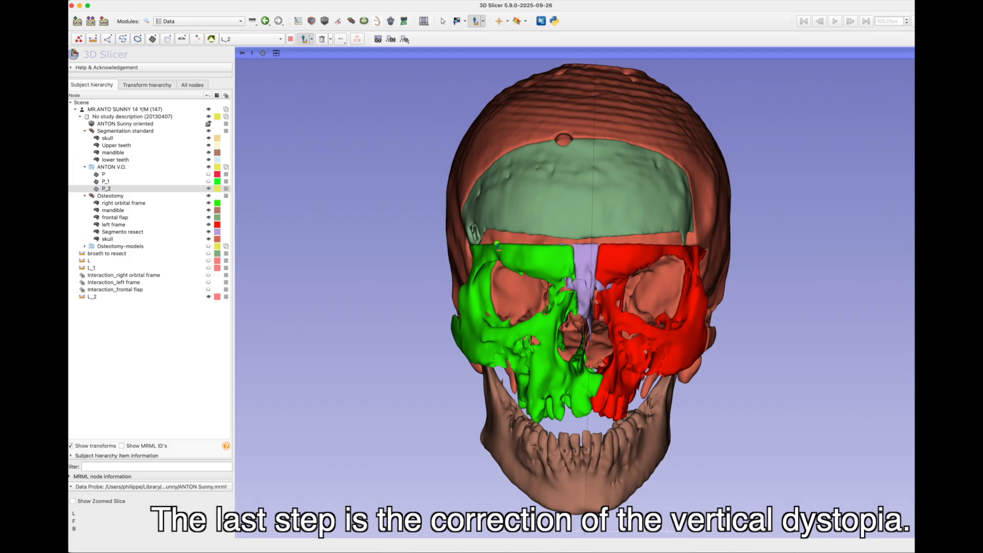
- Draw a short vertical measurement line from the upper cut edge of the right orbital frame down toward the orbital rim
{"action": "left_click", "coordinate": [497, 244]}
{"action": "left_click", "coordinate": [498, 254]}
{"action": "left_click_drag", "start_coordinate": [498, 255], "coordinate": [496, 258]}
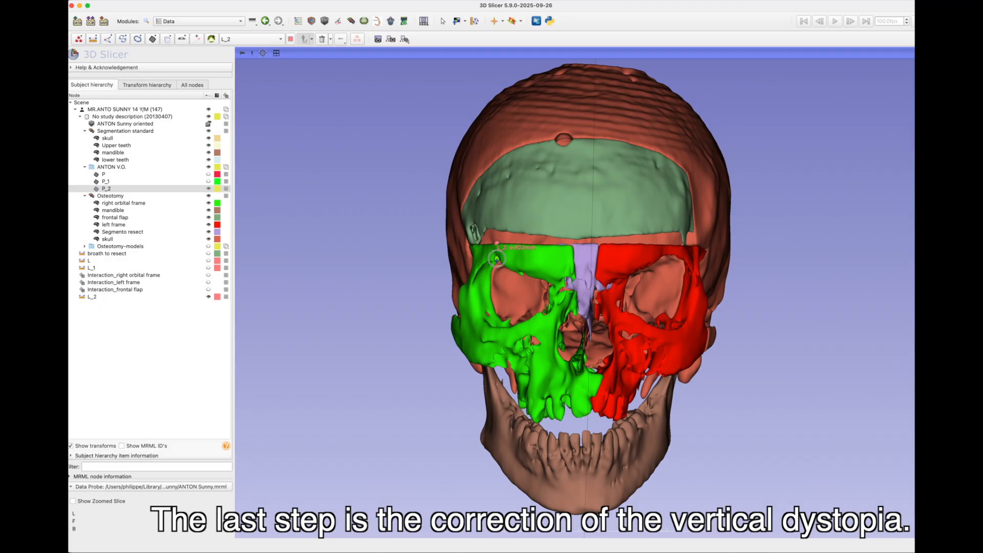
{"action": "left_click", "coordinate": [496, 259]}
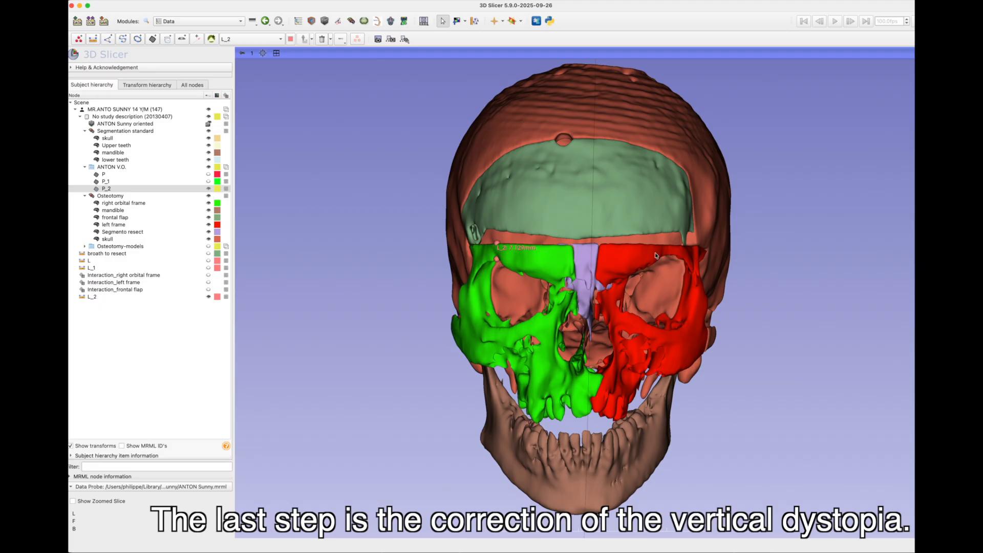
- Draw a vertical measurement line about 3 mm long from the upper cut edge of the left frame toward its orbital rim
{"action": "left_click", "coordinate": [94, 40]}
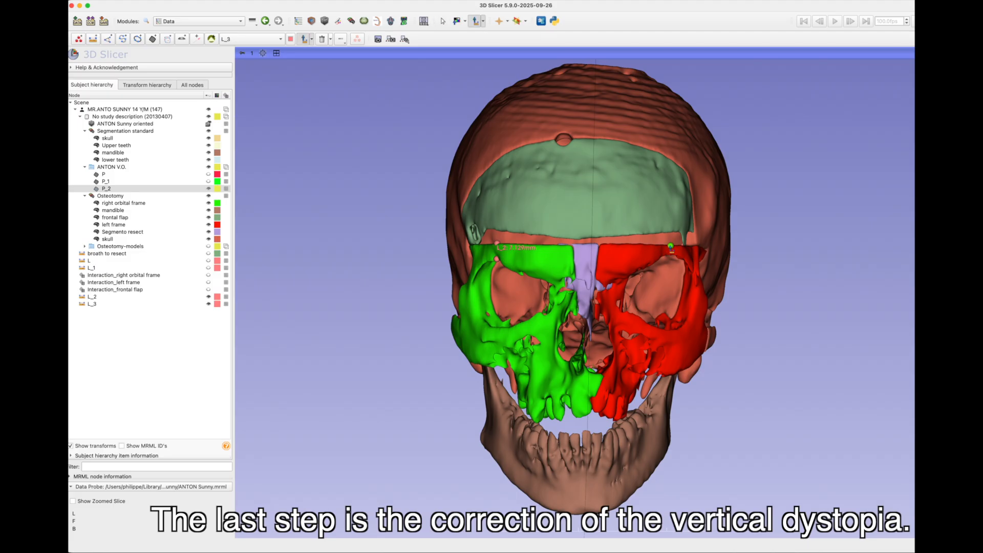
{"action": "left_click", "coordinate": [670, 246]}
{"action": "left_click", "coordinate": [670, 249]}
{"action": "left_click_drag", "start_coordinate": [670, 251], "coordinate": [670, 253]}
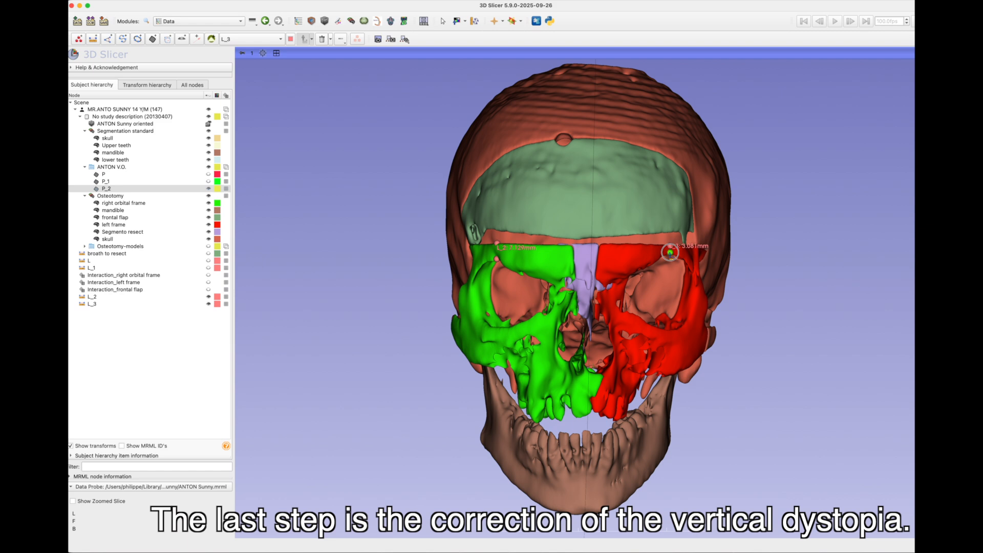
{"action": "left_click", "coordinate": [670, 252]}
- Draw a second vertical measurement line beside the first on the right orbital frame and adjust its lower endpoint to mark the resection height
{"action": "left_click", "coordinate": [96, 35]}
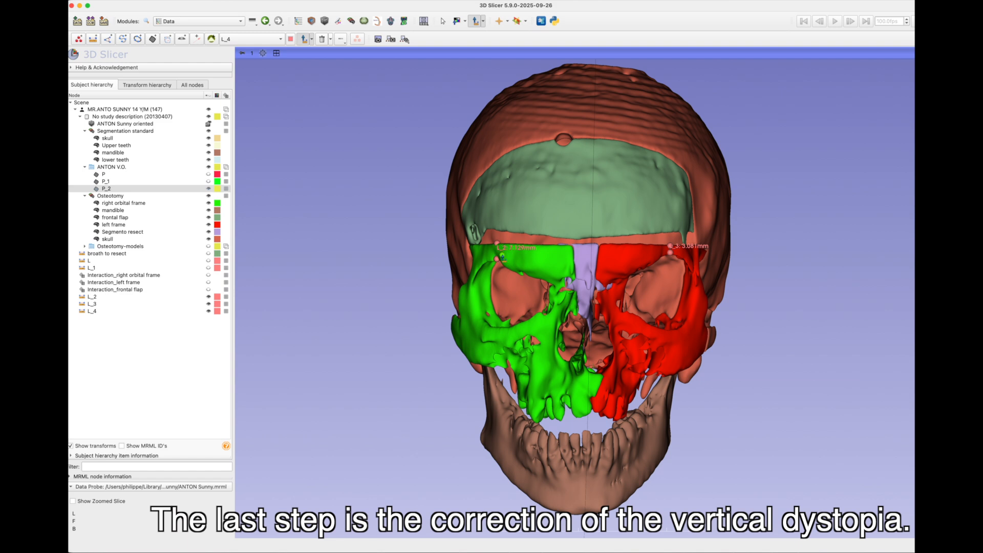
{"action": "left_click", "coordinate": [502, 256]}
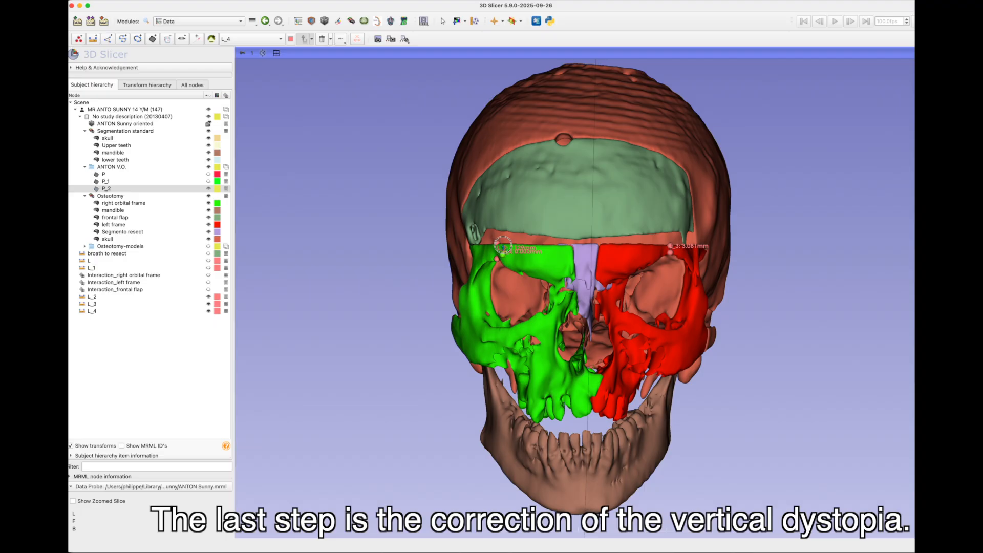
{"action": "left_click", "coordinate": [502, 243]}
{"action": "key", "text": "Escape"}
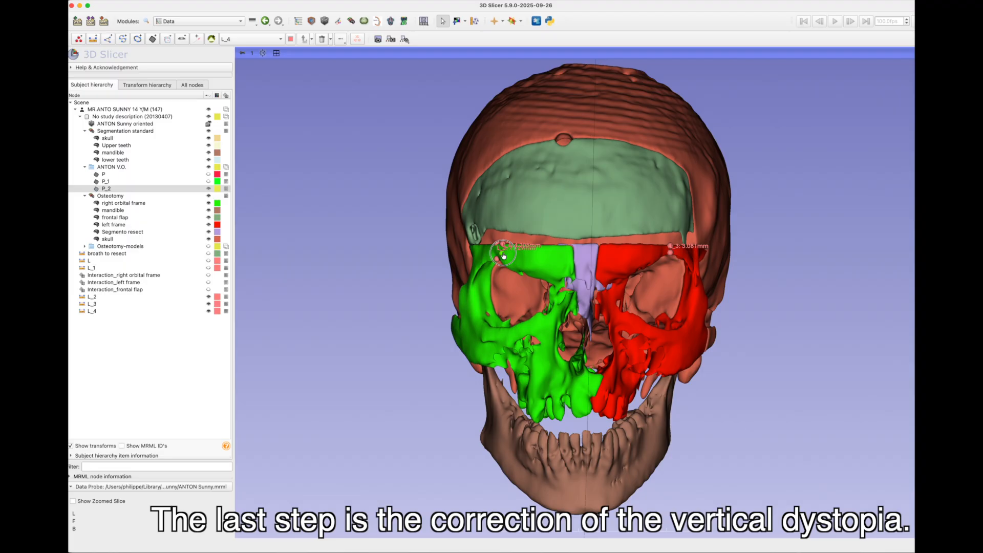
{"action": "left_click_drag", "start_coordinate": [503, 255], "coordinate": [501, 258]}
- Open the Osteotomy segmentation in the Segment Editor and set the oriented patient scan as its source volume
{"action": "left_click", "coordinate": [337, 22]}
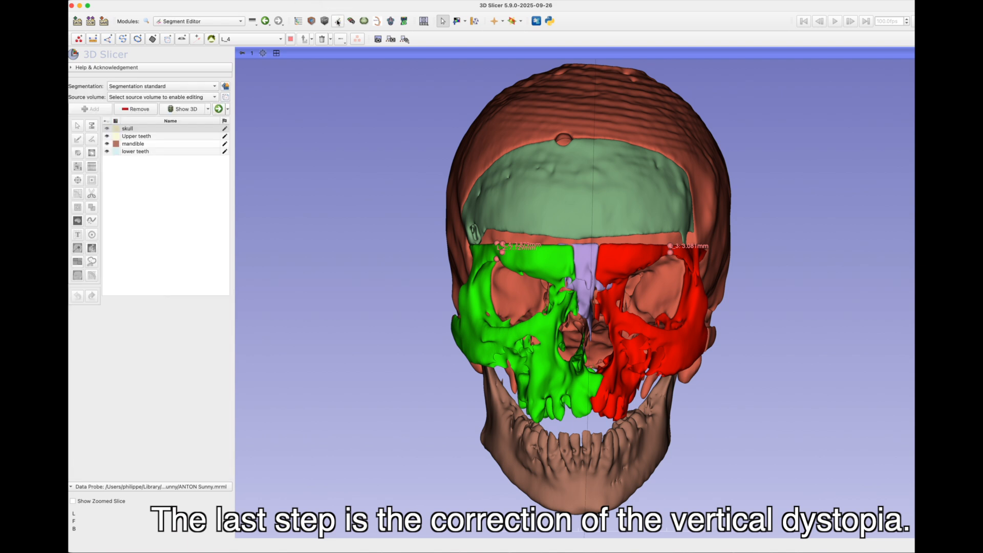
{"action": "left_click", "coordinate": [185, 88]}
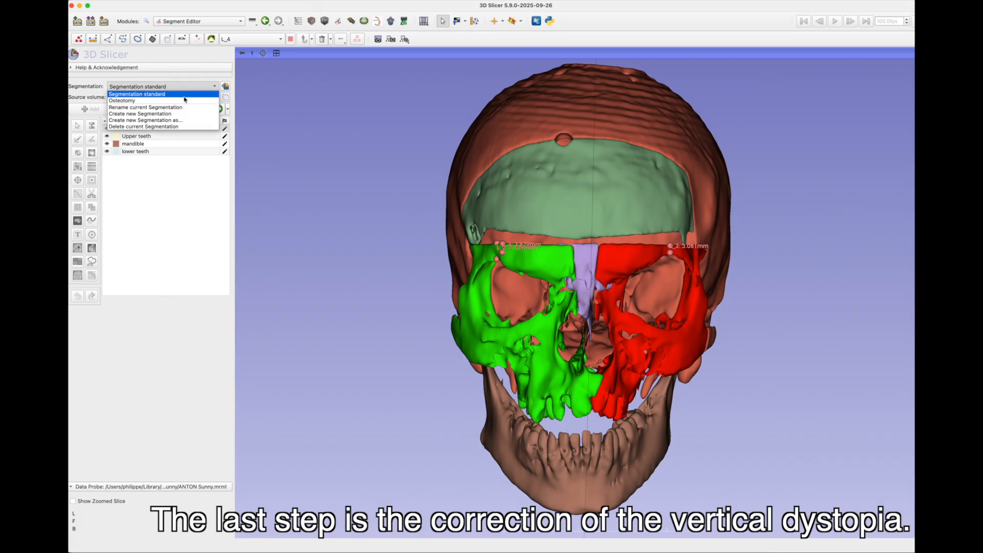
{"action": "left_click", "coordinate": [186, 103]}
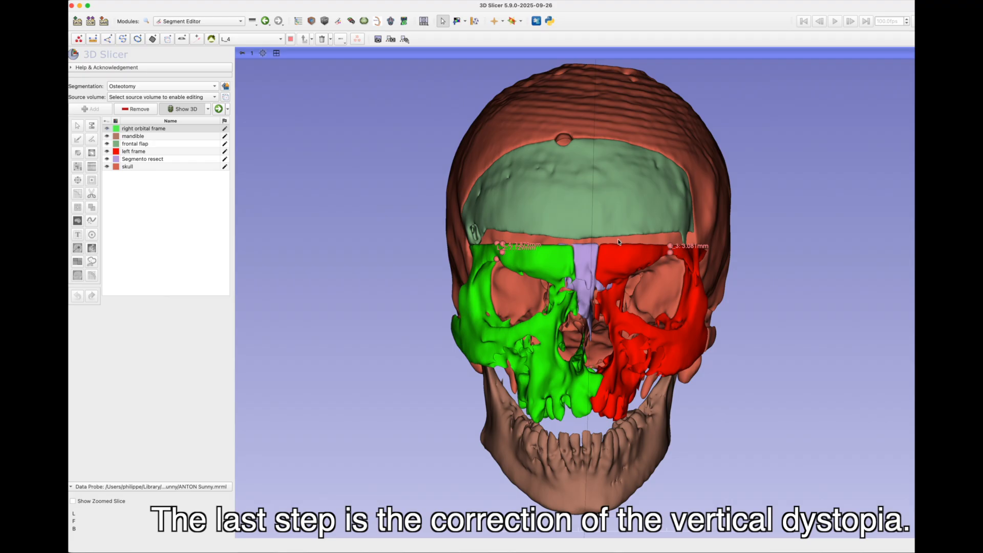
{"action": "left_click", "coordinate": [150, 153]}
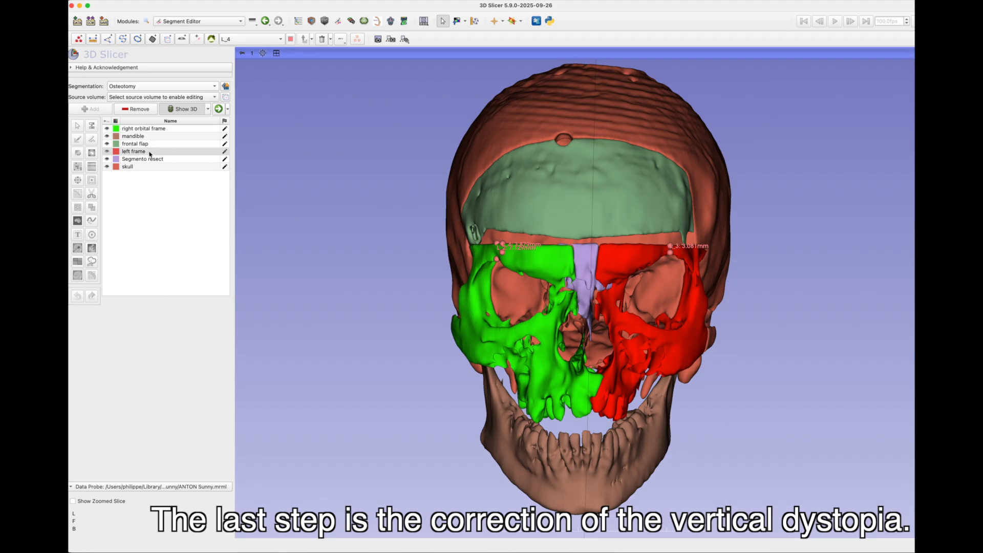
{"action": "left_click", "coordinate": [134, 98]}
{"action": "left_click", "coordinate": [132, 112]}
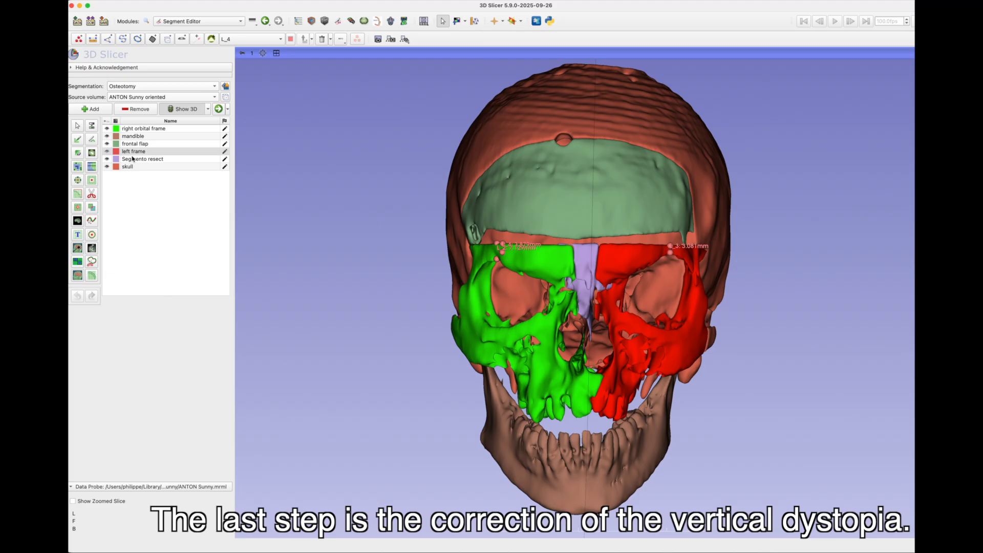
- Cut the marked strip off the upper edge of the right orbital frame segment using free-form Scissors set to Erase inside
{"action": "left_click", "coordinate": [136, 129]}
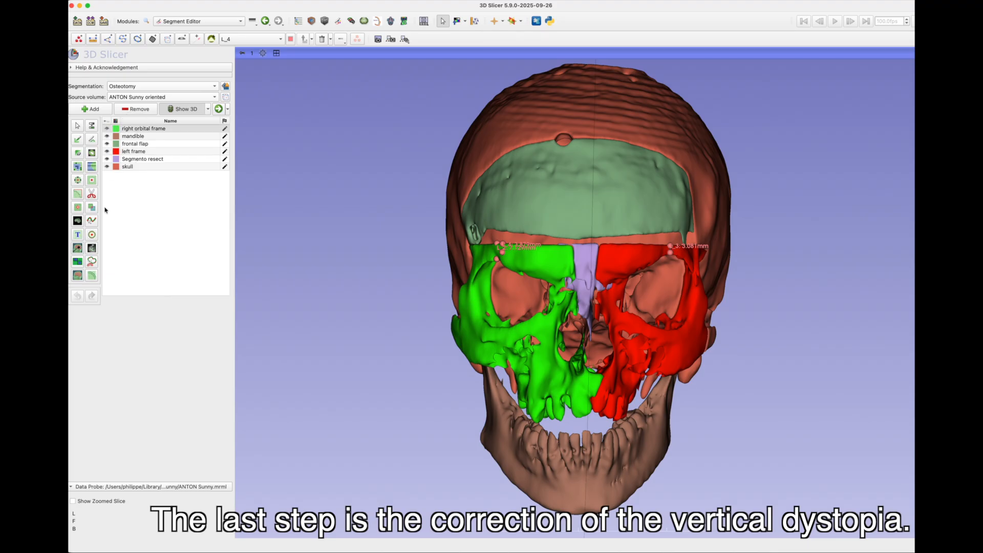
{"action": "left_click", "coordinate": [92, 194]}
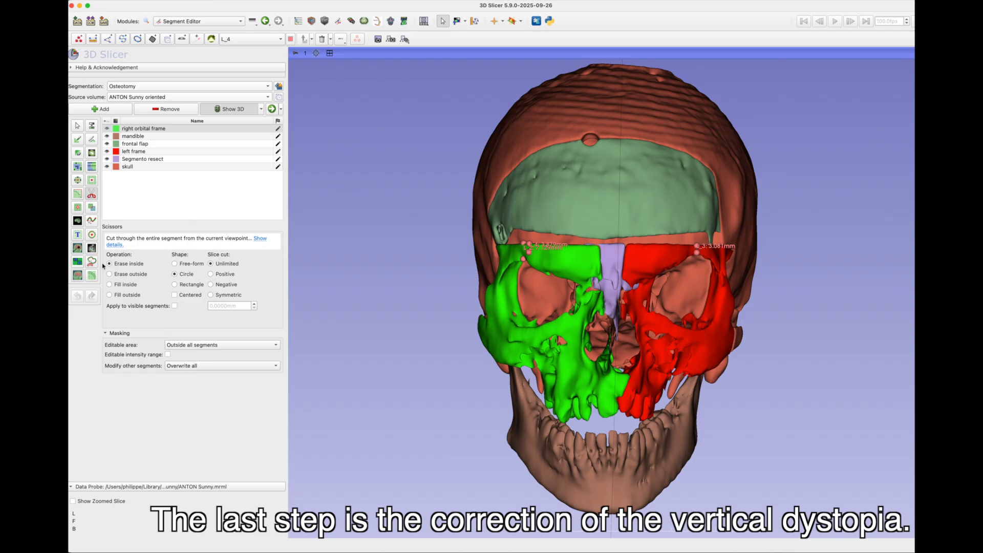
{"action": "left_click", "coordinate": [175, 264]}
{"action": "mouse_move", "coordinate": [496, 255]}
{"action": "left_mouse_down"}
{"action": "mouse_move", "coordinate": [479, 233]}
{"action": "mouse_move", "coordinate": [523, 207]}
{"action": "left_mouse_up"}
{"action": "left_click_drag", "start_coordinate": [624, 236], "coordinate": [623, 258]}
{"action": "left_click_drag", "start_coordinate": [624, 258], "coordinate": [623, 259]}
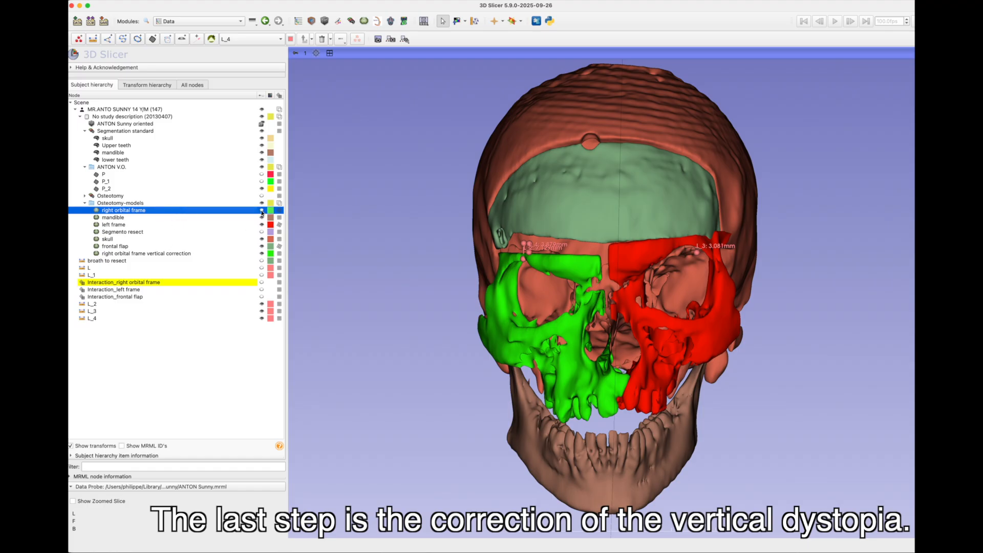
- Apply the Interaction_right orbital frame transform to the right orbital frame vertical correction model and display its interaction handles
{"action": "left_click", "coordinate": [191, 254]}
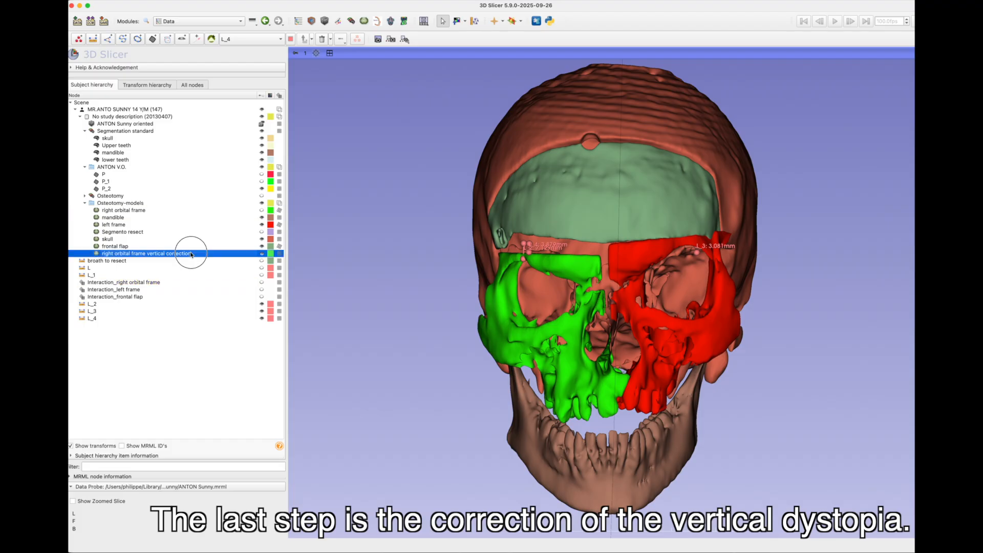
{"action": "left_click", "coordinate": [278, 255]}
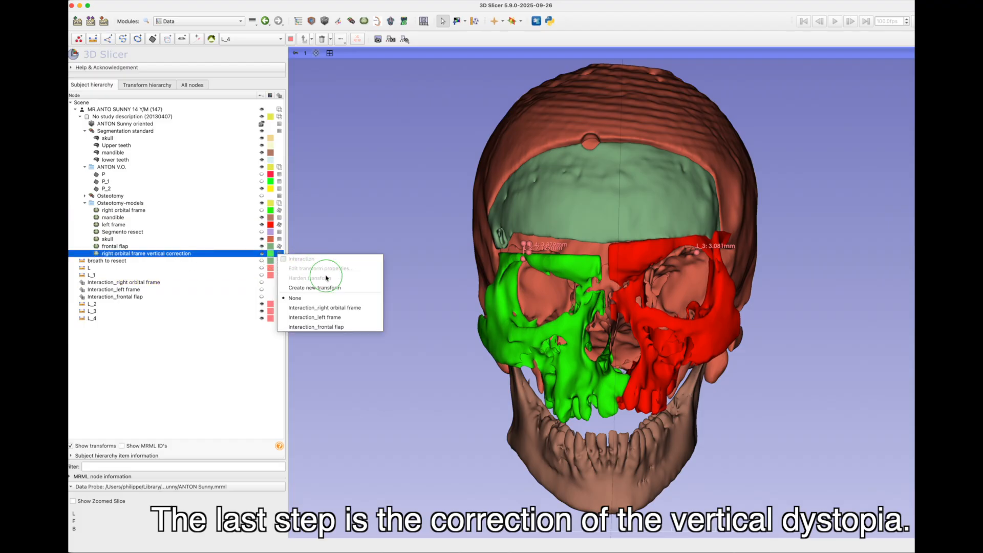
{"action": "left_click", "coordinate": [340, 308]}
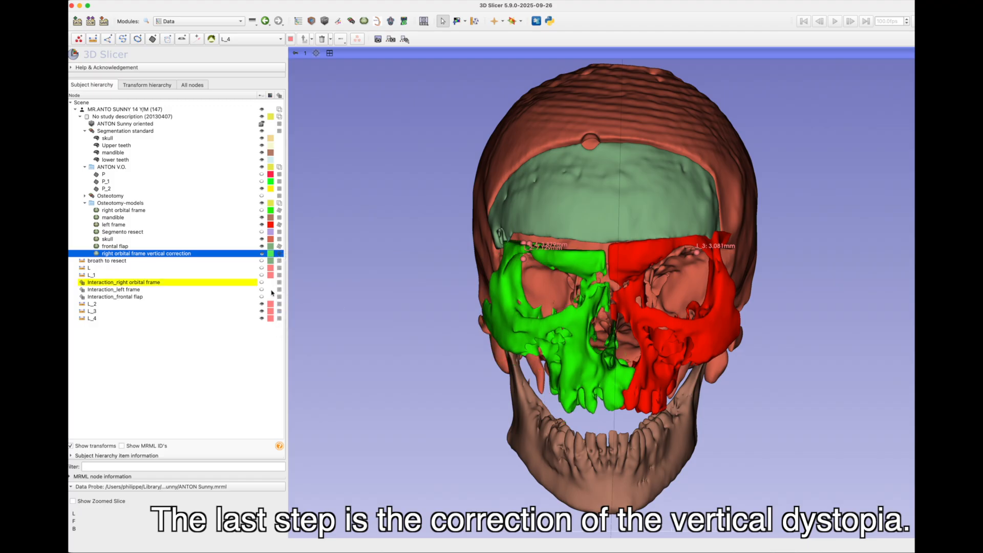
{"action": "left_click", "coordinate": [280, 256]}
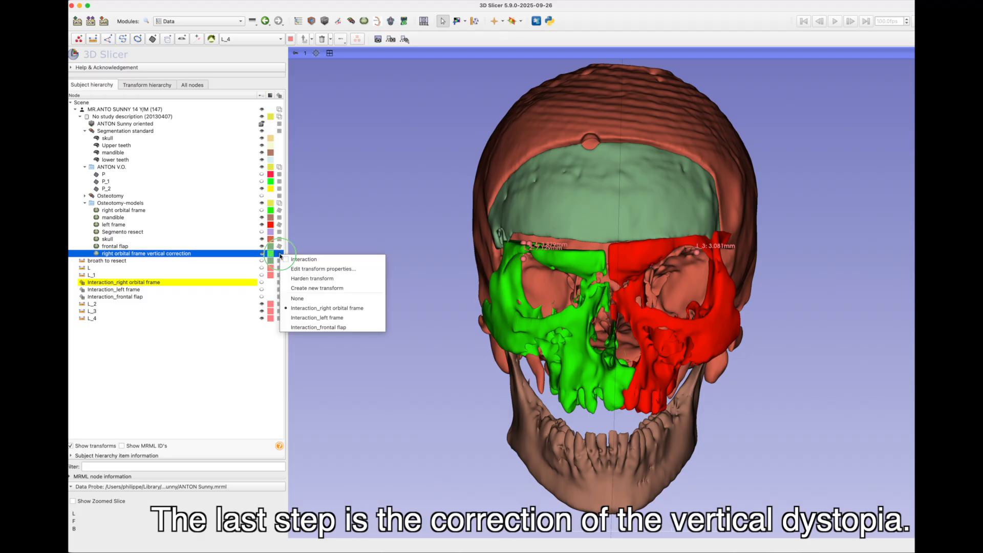
{"action": "left_click", "coordinate": [285, 259]}
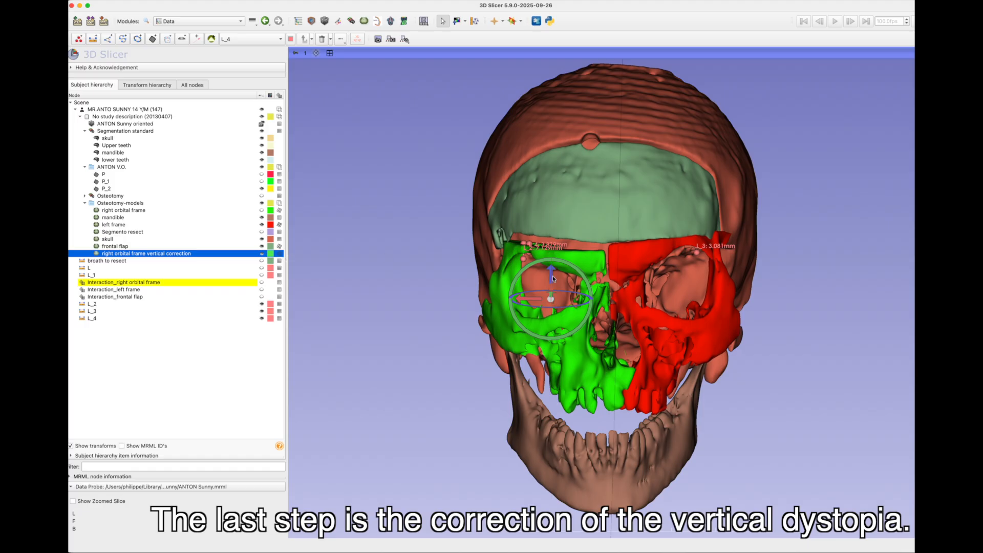
- Raise the right orbital frame vertical correction model until its upper edge meets the frontal flap, then hide the interaction handles
{"action": "left_click_drag", "start_coordinate": [553, 277], "coordinate": [557, 270]}
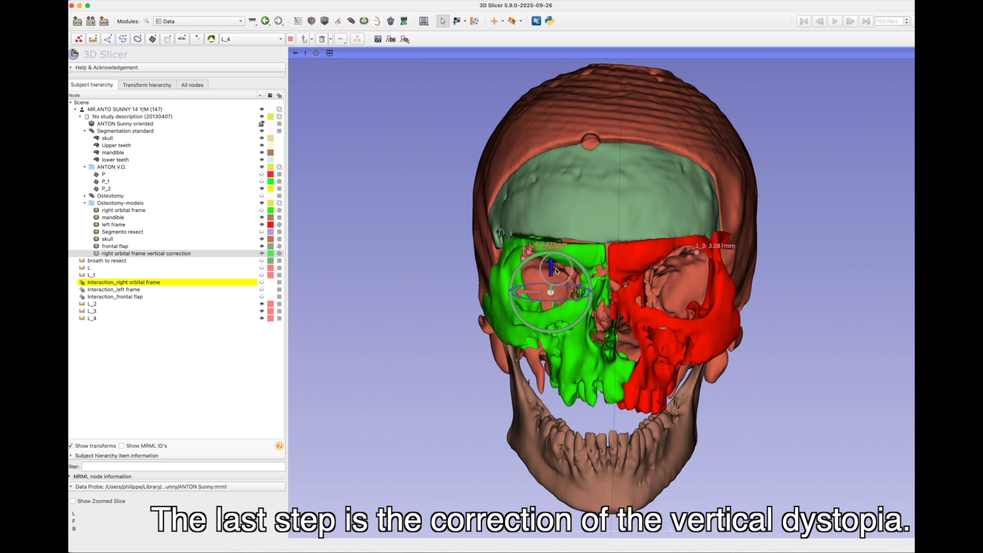
{"action": "left_click", "coordinate": [279, 254]}
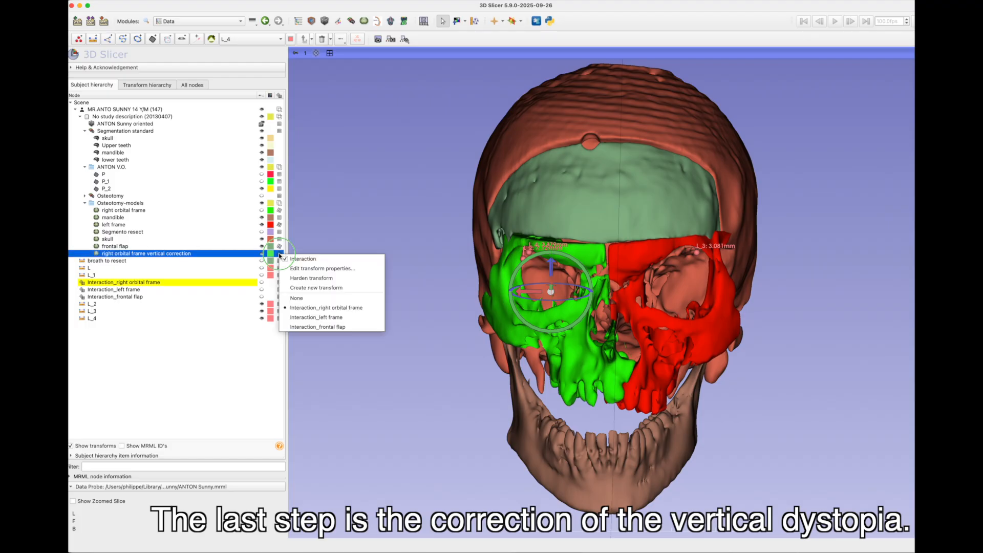
{"action": "left_click", "coordinate": [286, 259]}
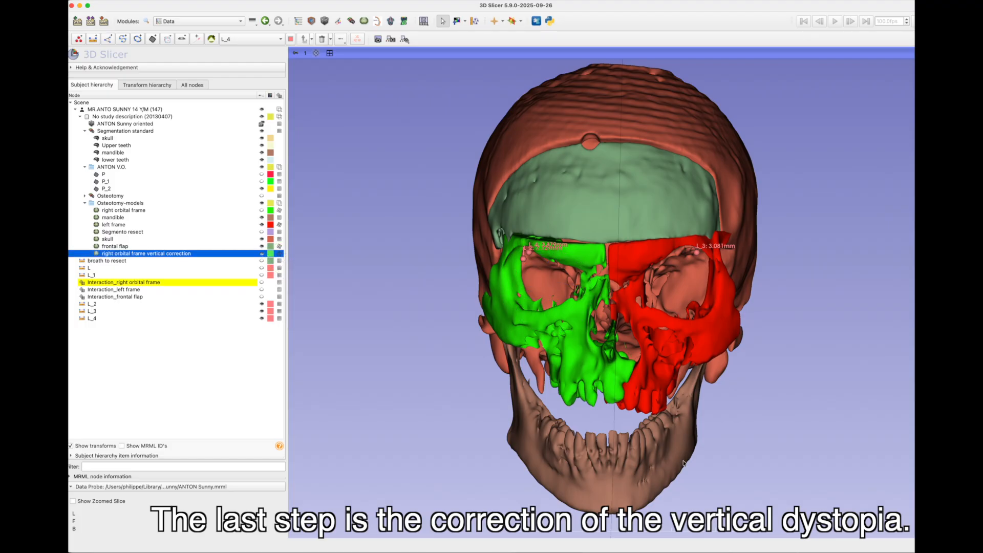
{"action": "left_click_drag", "start_coordinate": [616, 454], "coordinate": [608, 429]}
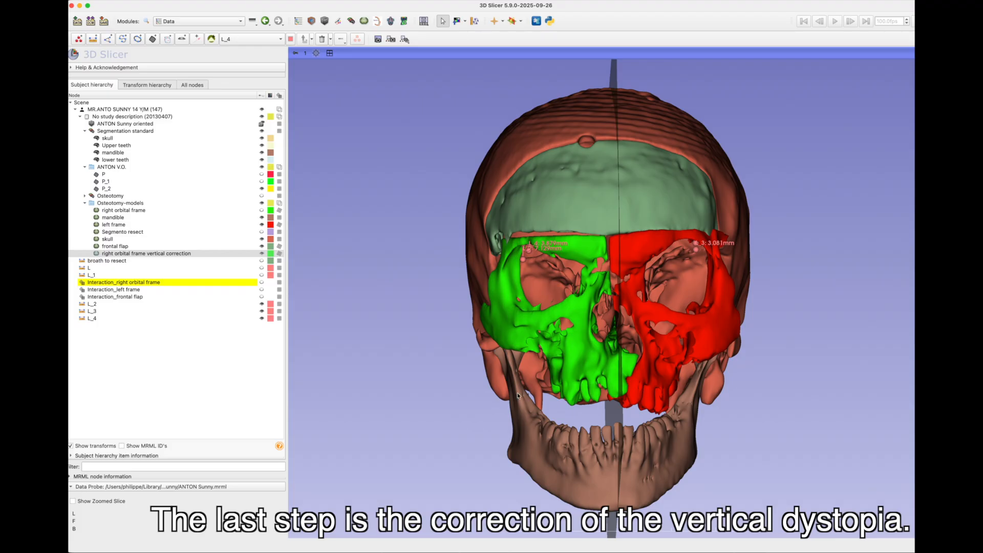
{"action": "key", "text": "super+shift+5"}
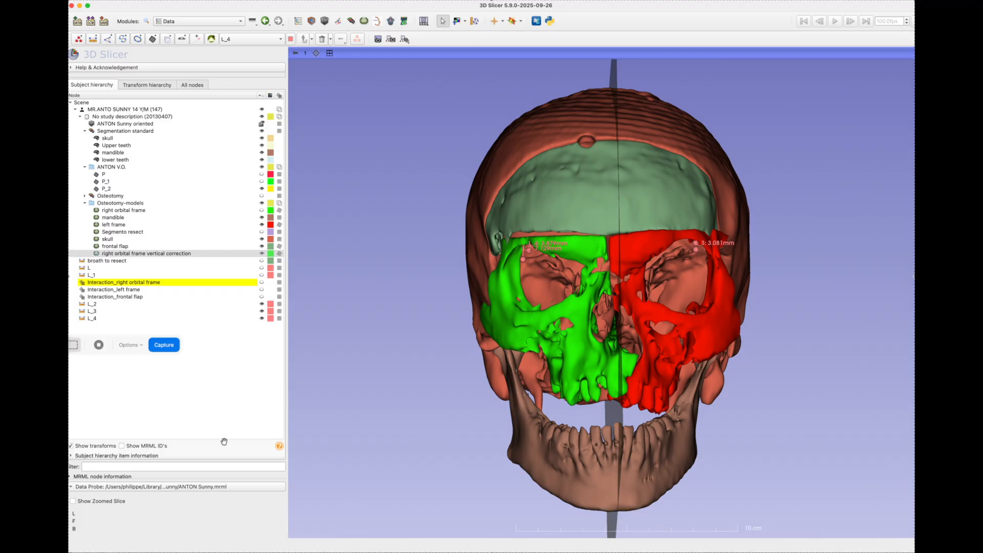
{"action": "left_click", "coordinate": [99, 345]}
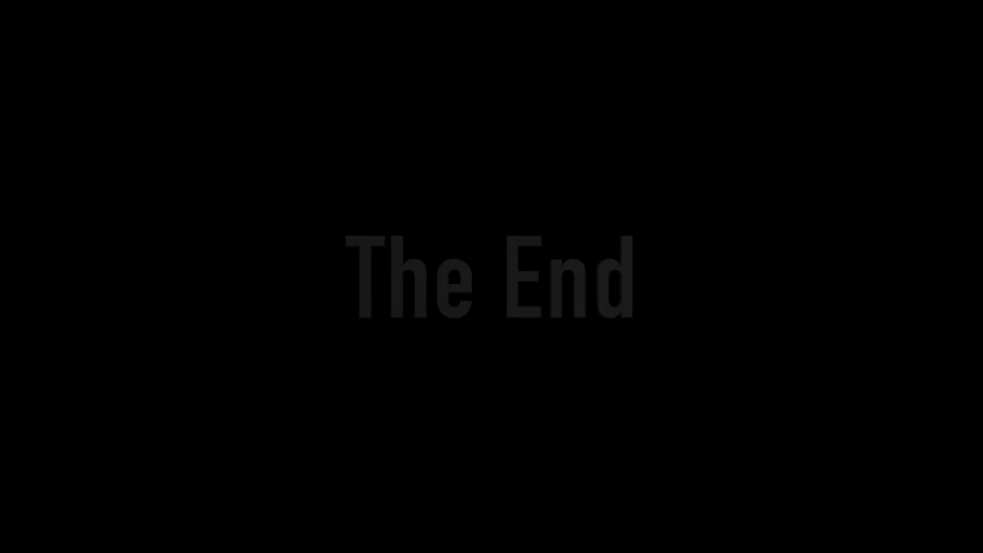